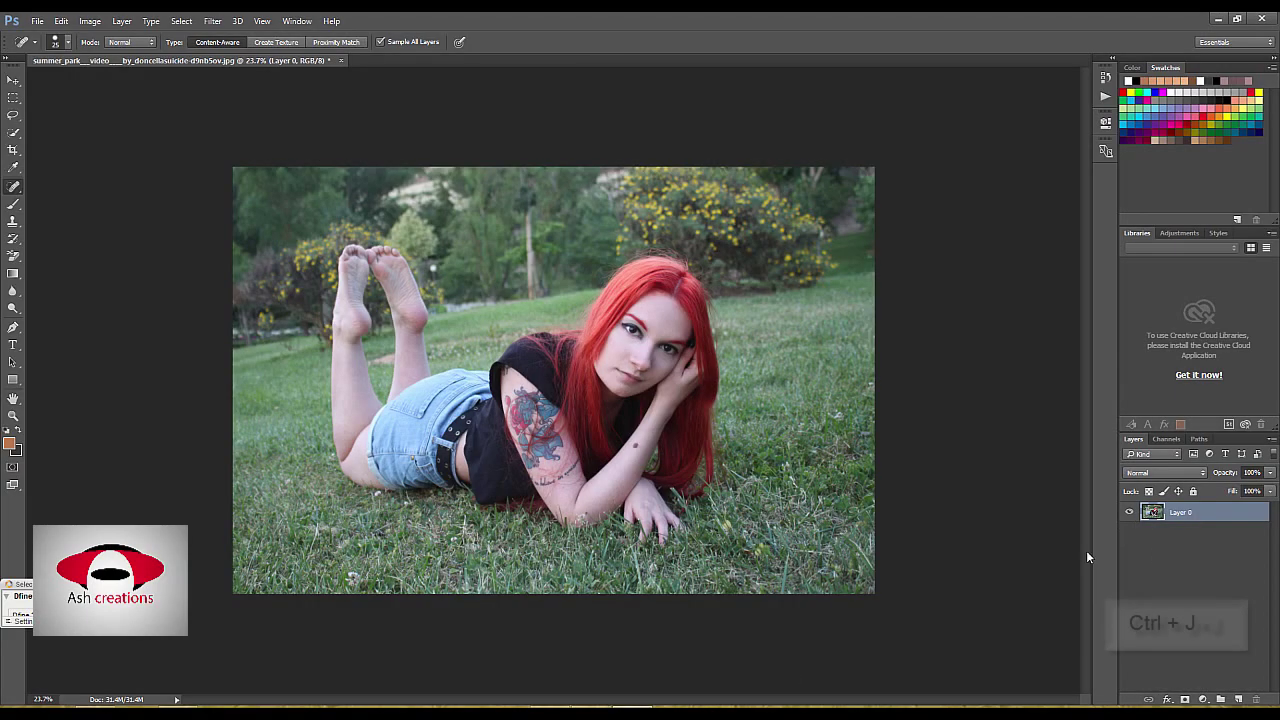
# Duplicate Layer 0 into Layer 0 copy and bring up the Filter menu.
pyautogui.hotkey('ctrl', 'j')
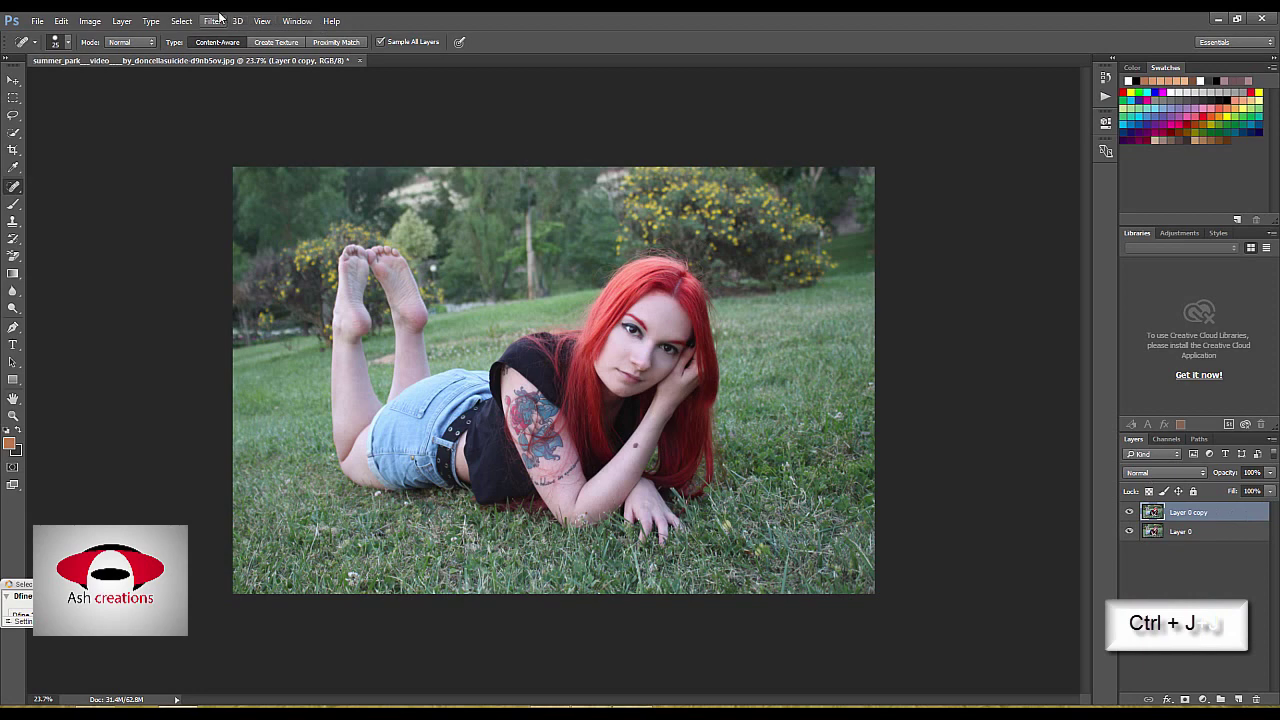
pyautogui.click(212, 21)
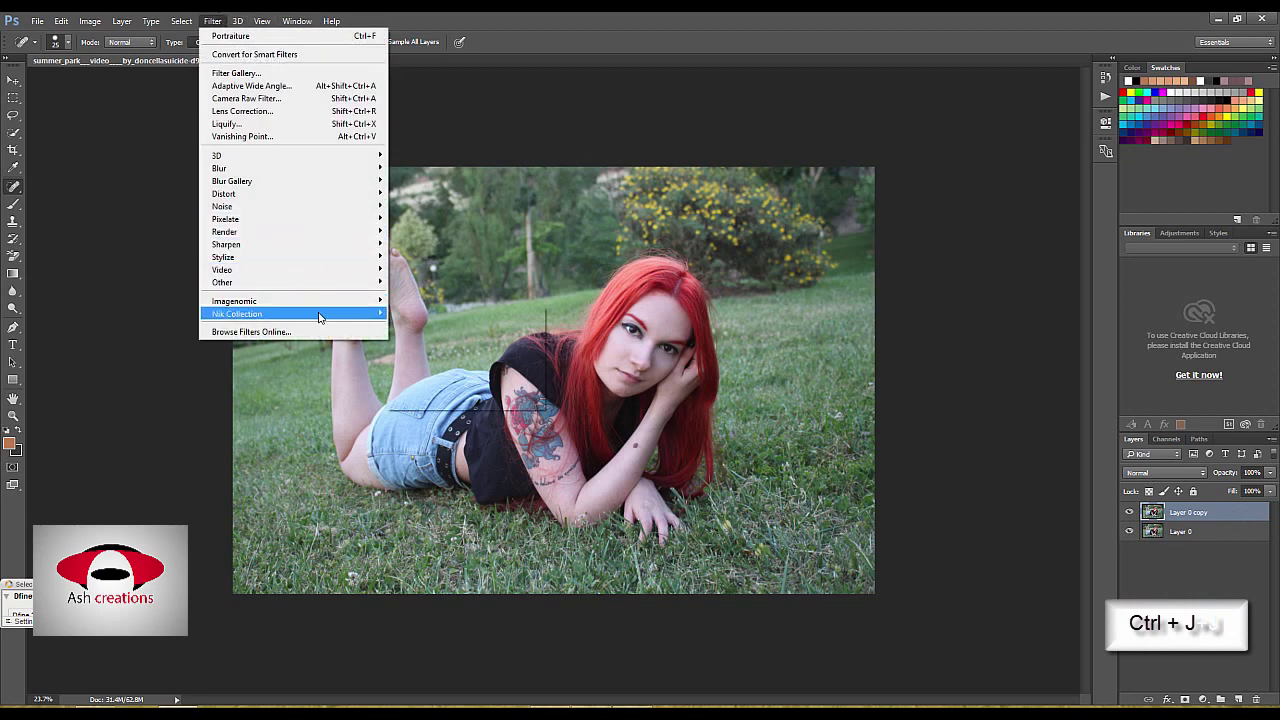
pyautogui.moveTo(222, 206)
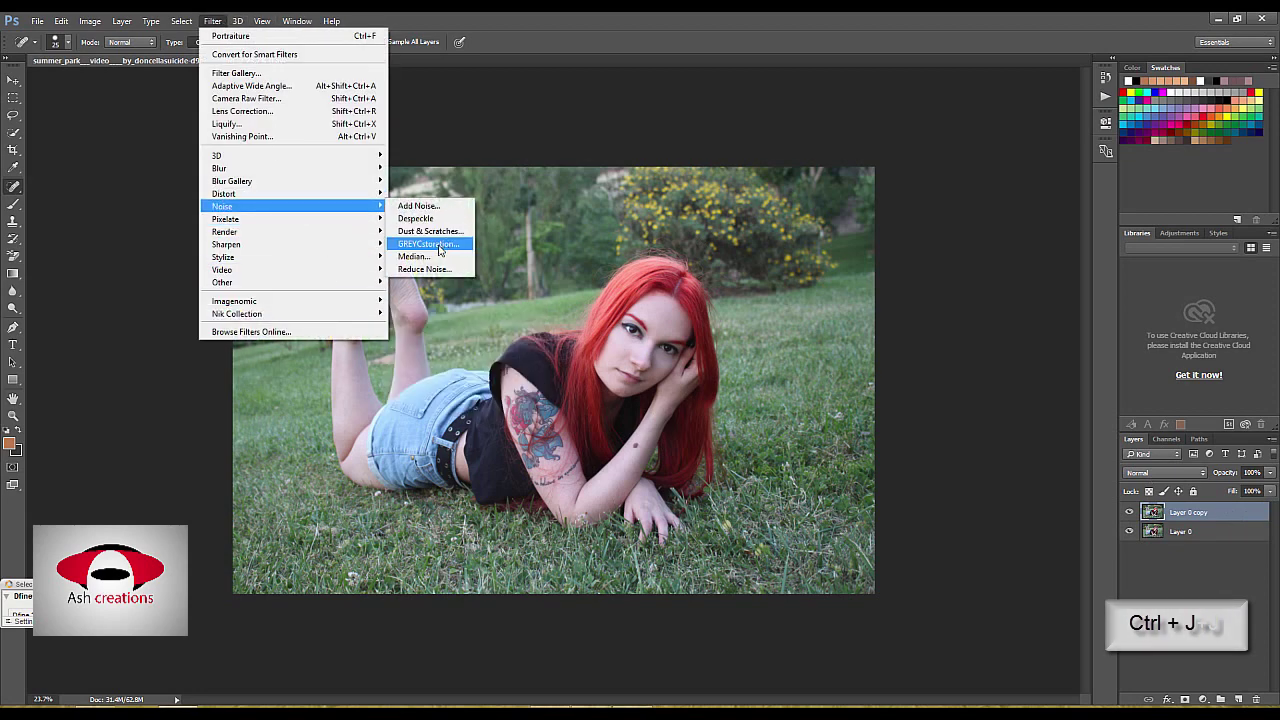
# Smooth Layer 0 copy with GREYCstoration at Strength 15000, checking the grass in the preview.
pyautogui.click(428, 244)
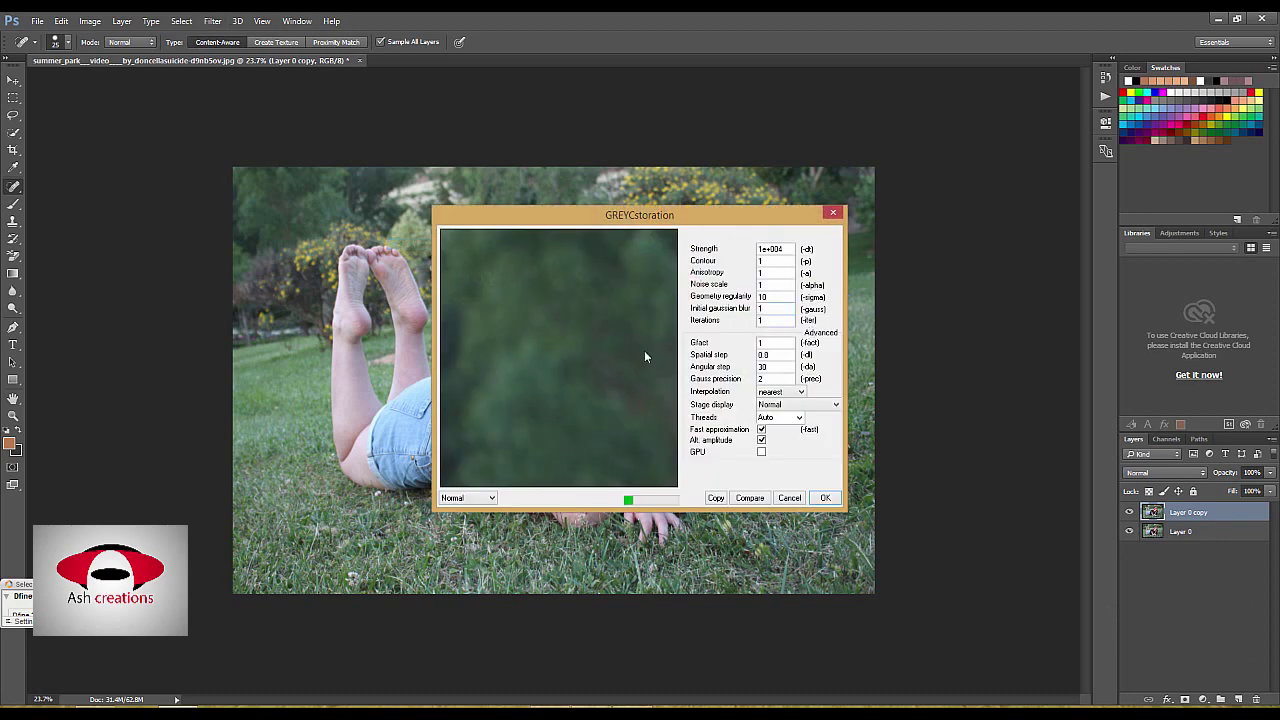
pyautogui.moveTo(789, 252); pyautogui.dragTo(707, 255)
pyautogui.press('BackSpace')
pyautogui.moveTo(534, 397)
pyautogui.mouseDown()
pyautogui.moveTo(503, 406)
pyautogui.moveTo(443, 273)
pyautogui.moveTo(560, 366)
pyautogui.moveTo(571, 416)
pyautogui.moveTo(577, 369)
pyautogui.moveTo(606, 336)
pyautogui.moveTo(603, 372)
pyautogui.moveTo(531, 432)
pyautogui.mouseUp()
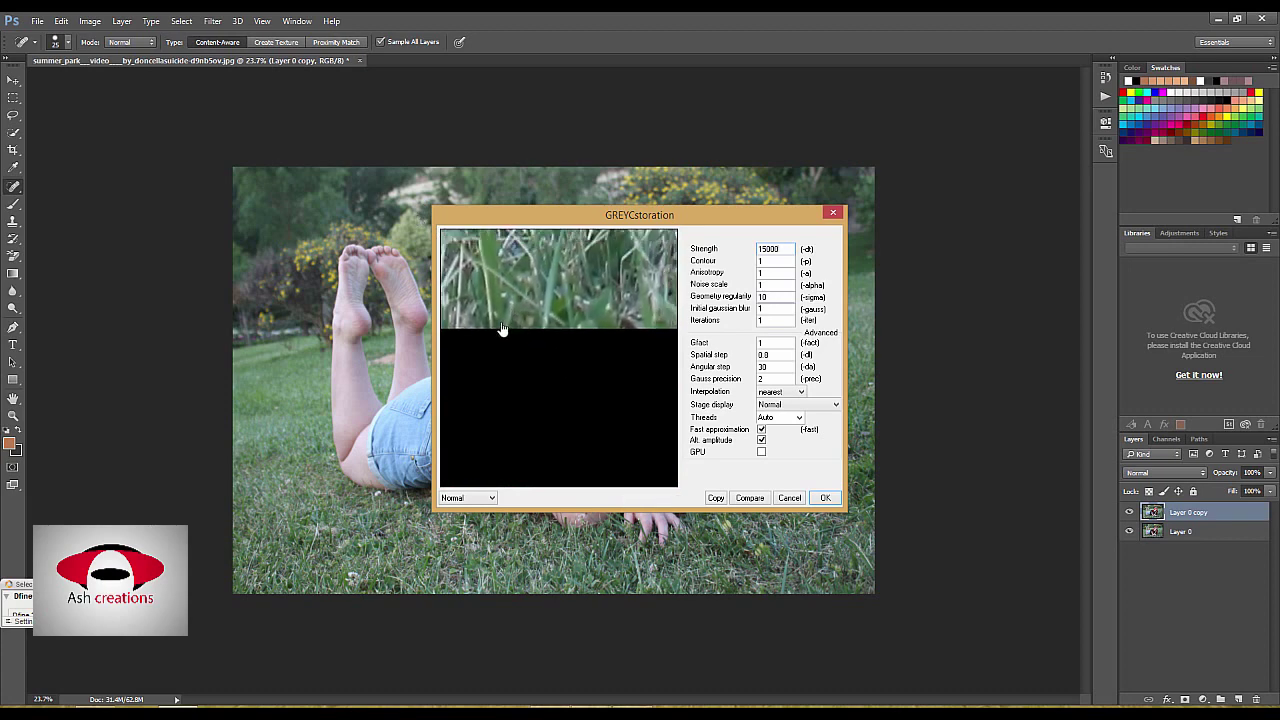
pyautogui.moveTo(600, 348); pyautogui.dragTo(632, 390)
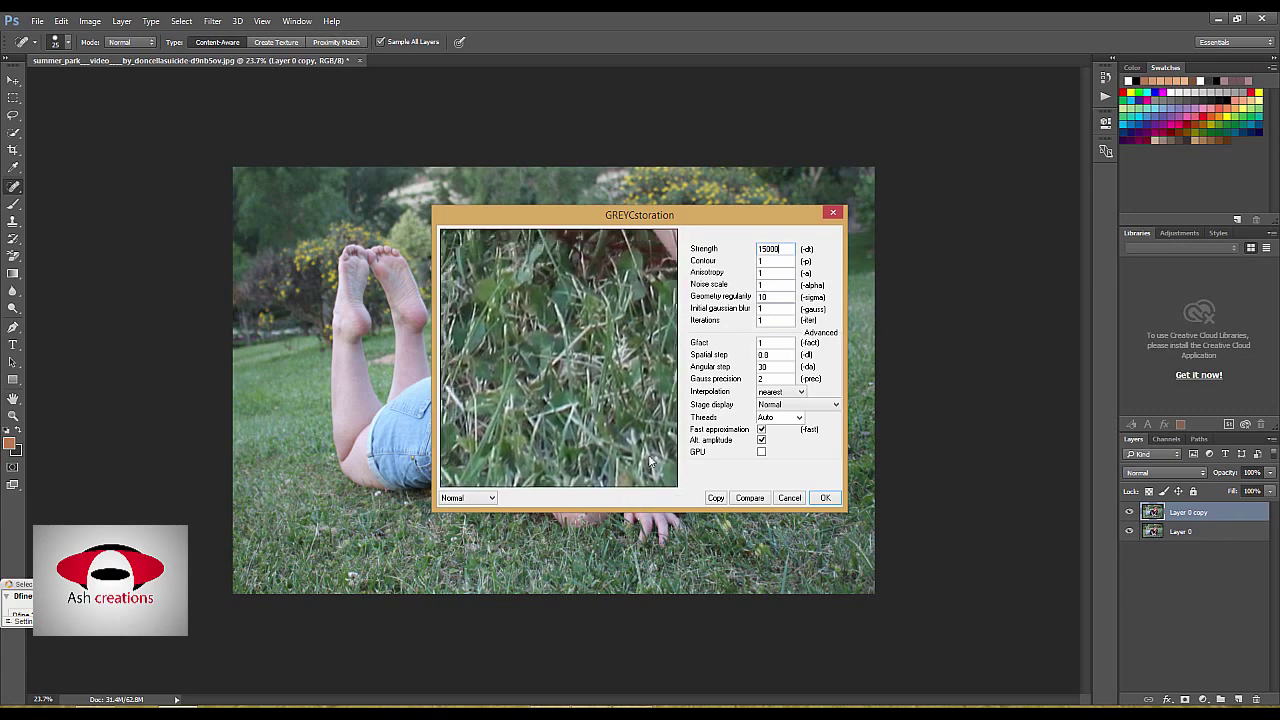
pyautogui.click(825, 497)
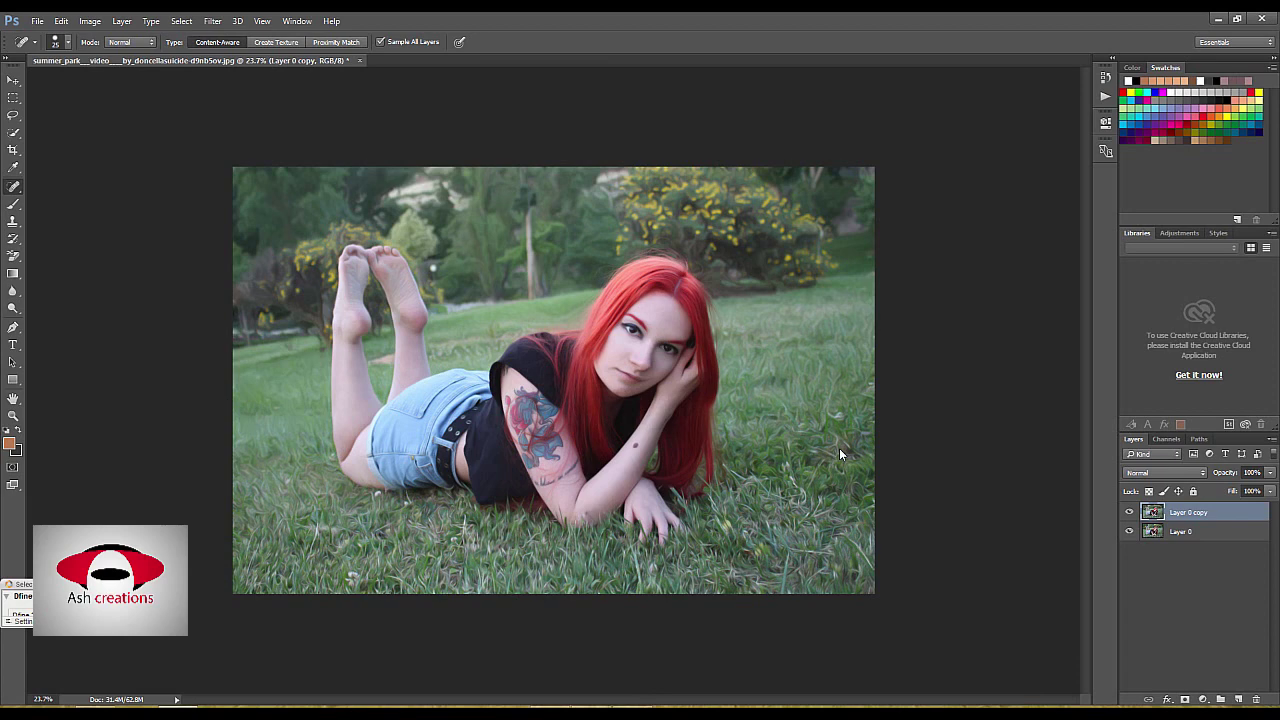
# Add a layer mask to Layer 0 copy and mask the effect over the treetops with a 700 brush.
pyautogui.click(1131, 512)
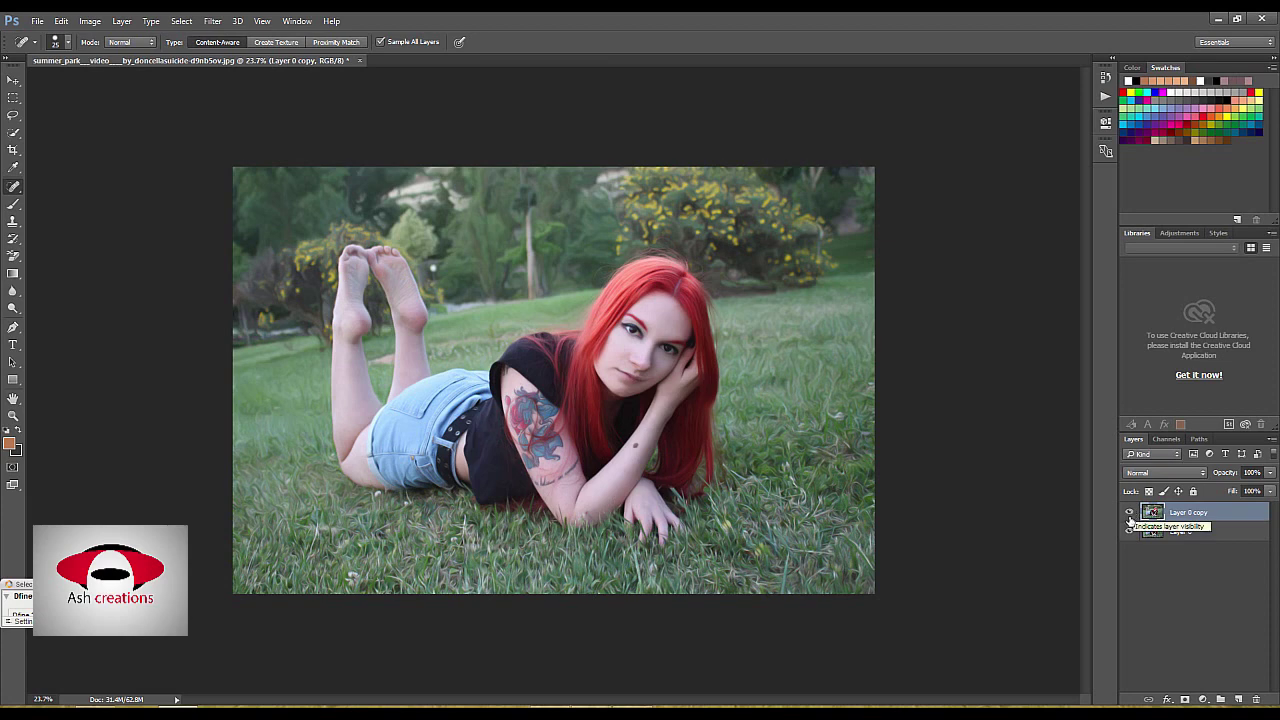
pyautogui.click(1185, 699)
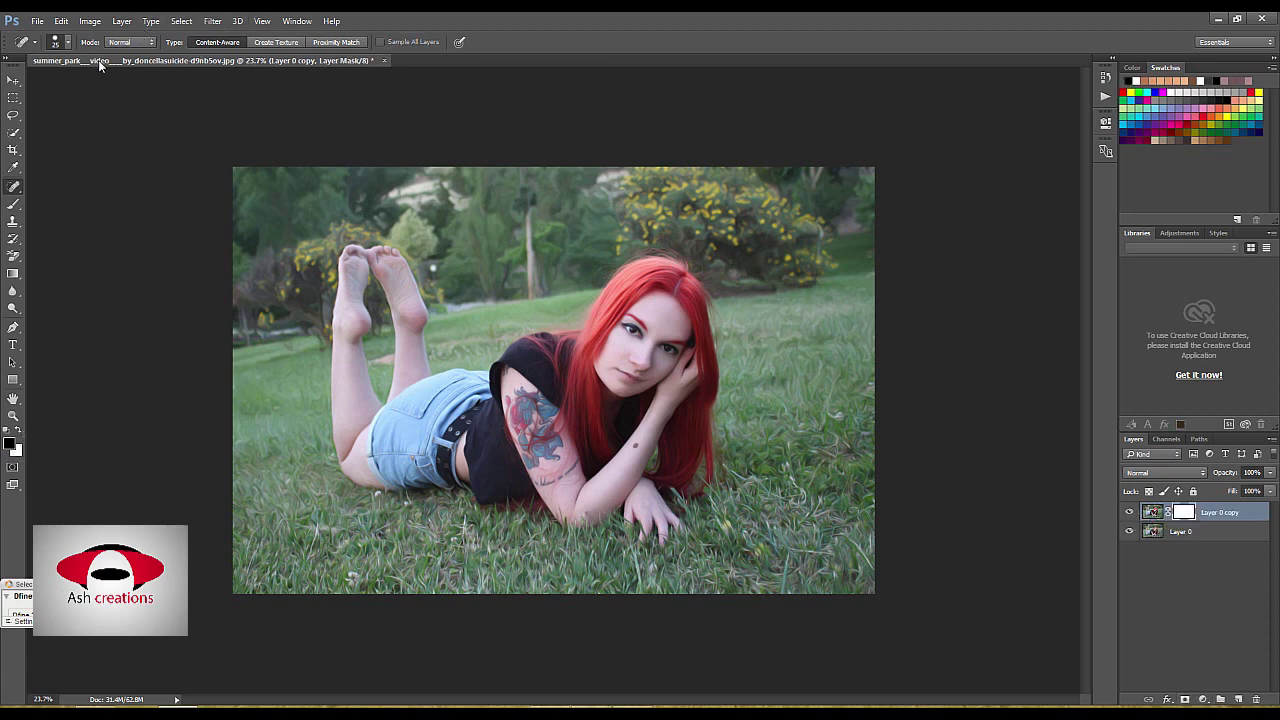
pyautogui.press('b')
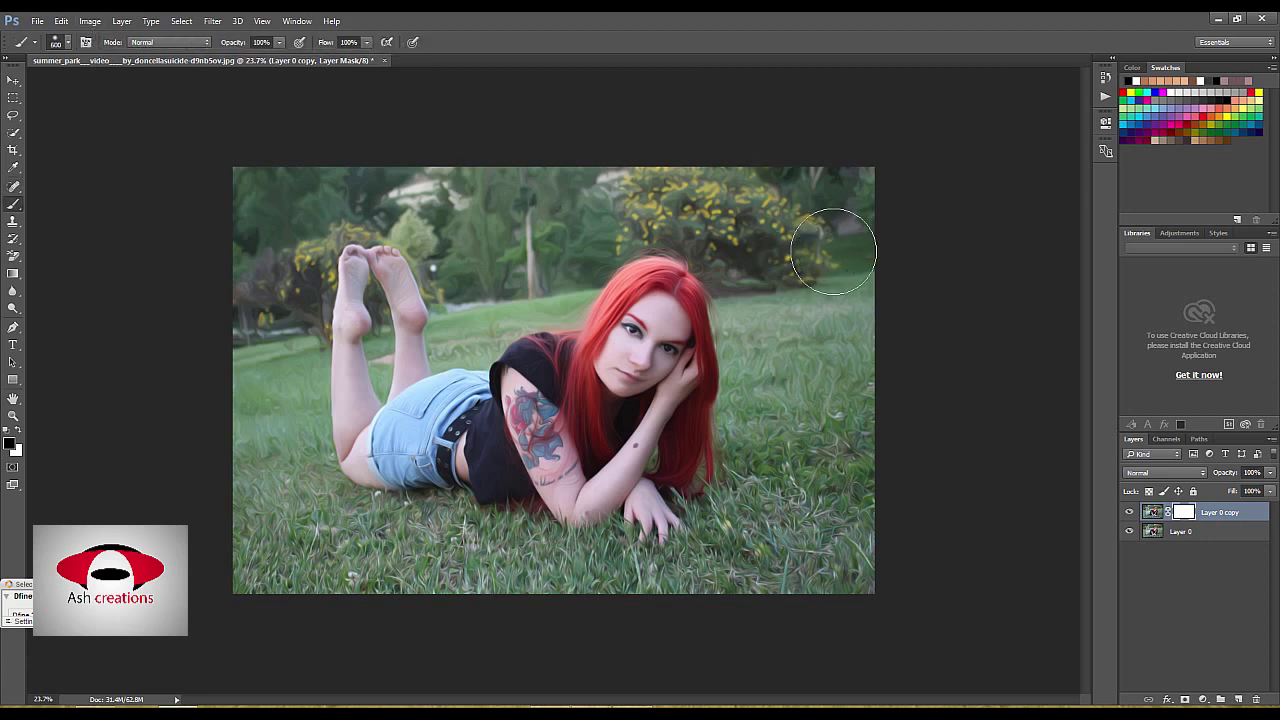
pyautogui.press(']')
pyautogui.press(']')
pyautogui.press(']')
pyautogui.moveTo(817, 202)
pyautogui.mouseDown()
pyautogui.moveTo(636, 174)
pyautogui.moveTo(583, 190)
pyautogui.moveTo(314, 175)
pyautogui.moveTo(231, 249)
pyautogui.moveTo(812, 193)
pyautogui.mouseUp()
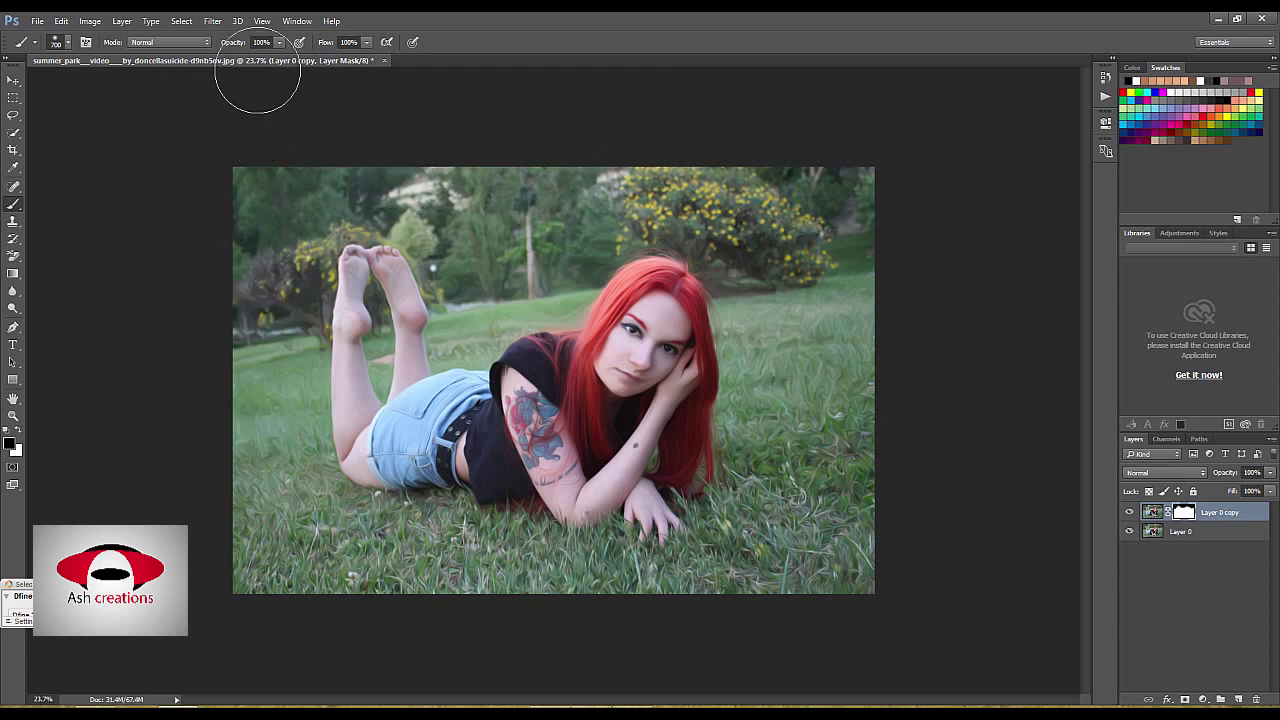
# At 73% brush opacity and lower flow, paint back grass texture beside the hair and compare.
pyautogui.moveTo(239, 50); pyautogui.dragTo(219, 50)
pyautogui.moveTo(326, 43); pyautogui.dragTo(224, 43)
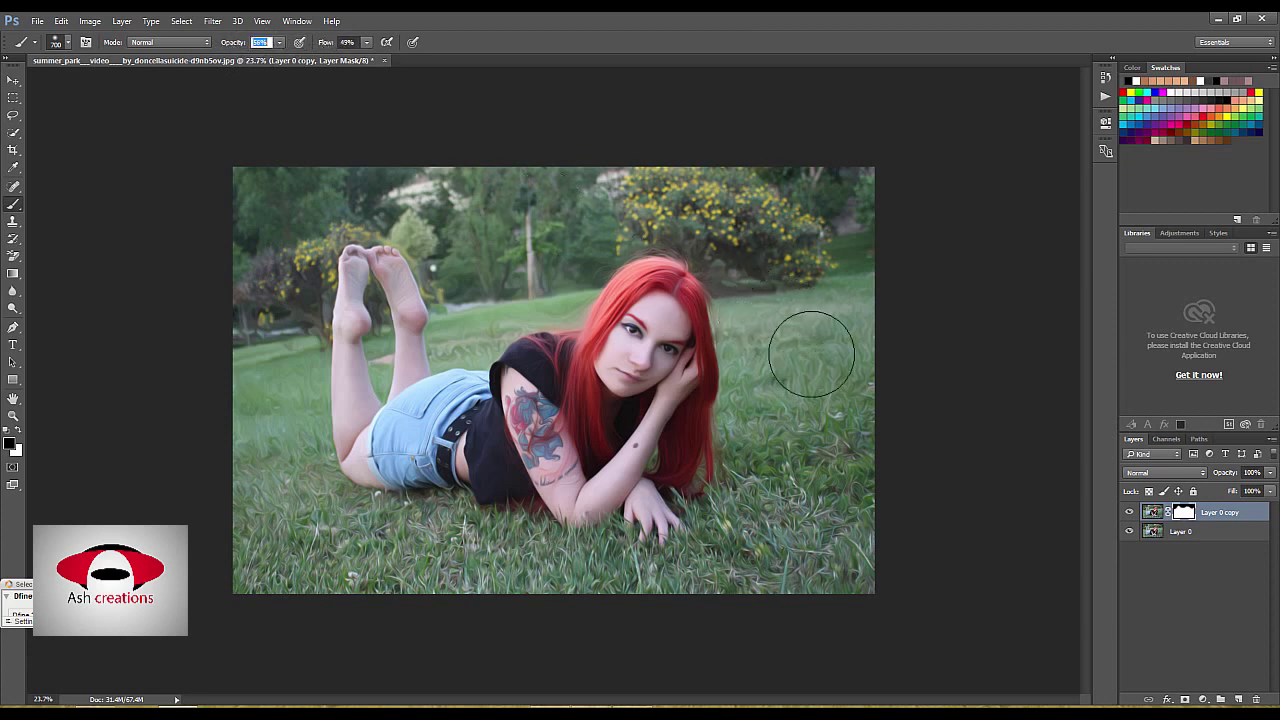
pyautogui.moveTo(829, 371); pyautogui.dragTo(761, 380)
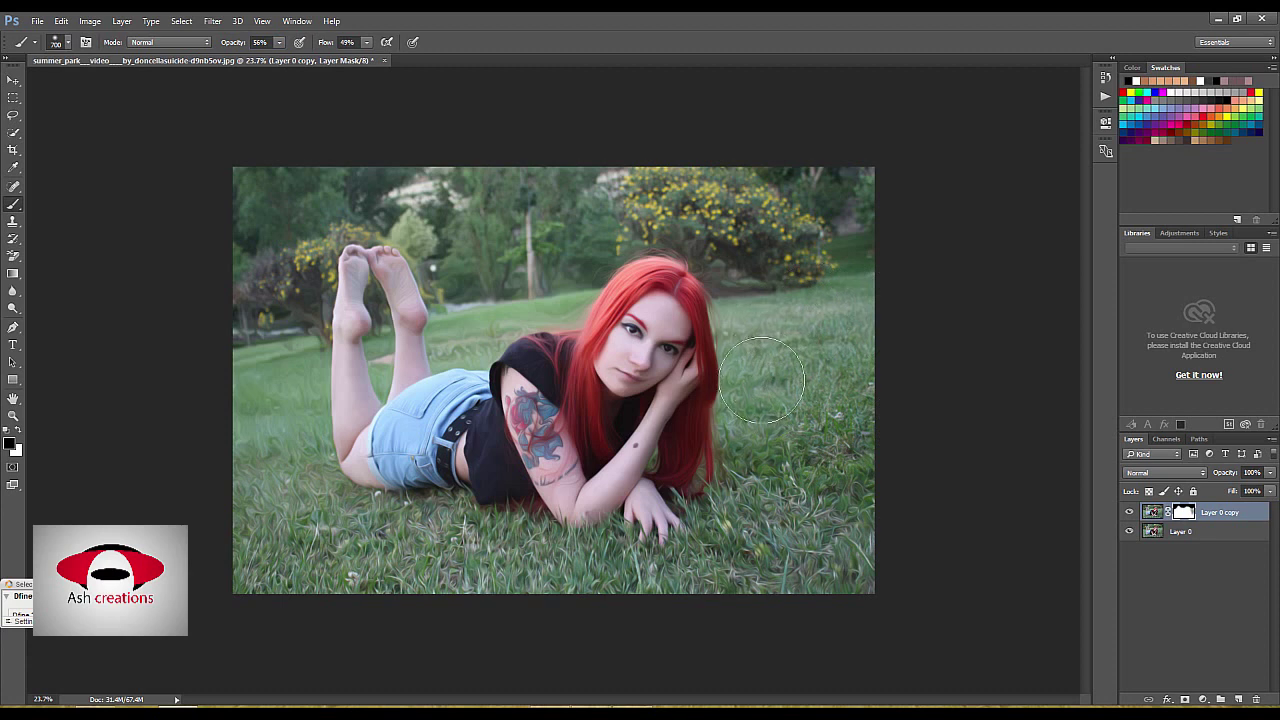
pyautogui.press('[')
pyautogui.press('[')
pyautogui.press('[')
pyautogui.press(']')
pyautogui.press(']')
pyautogui.press(']')
pyautogui.click(1129, 512)
pyautogui.click(1129, 512)
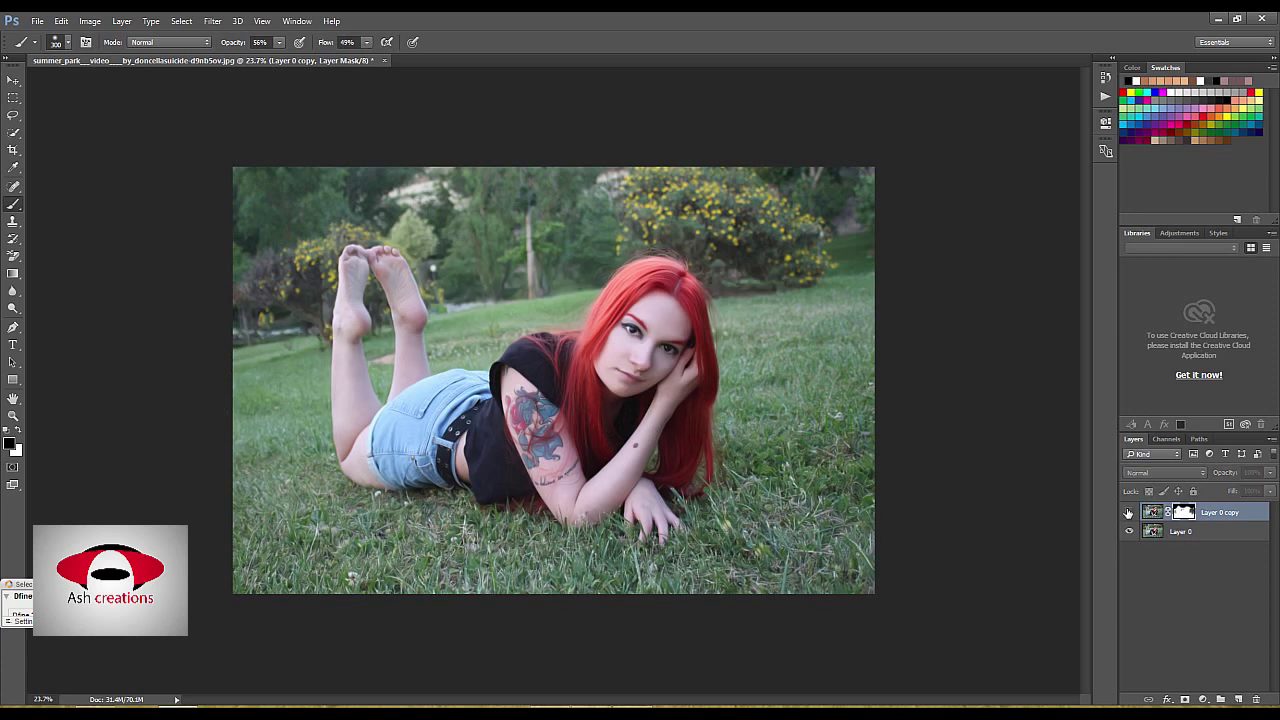
pyautogui.click(1129, 512)
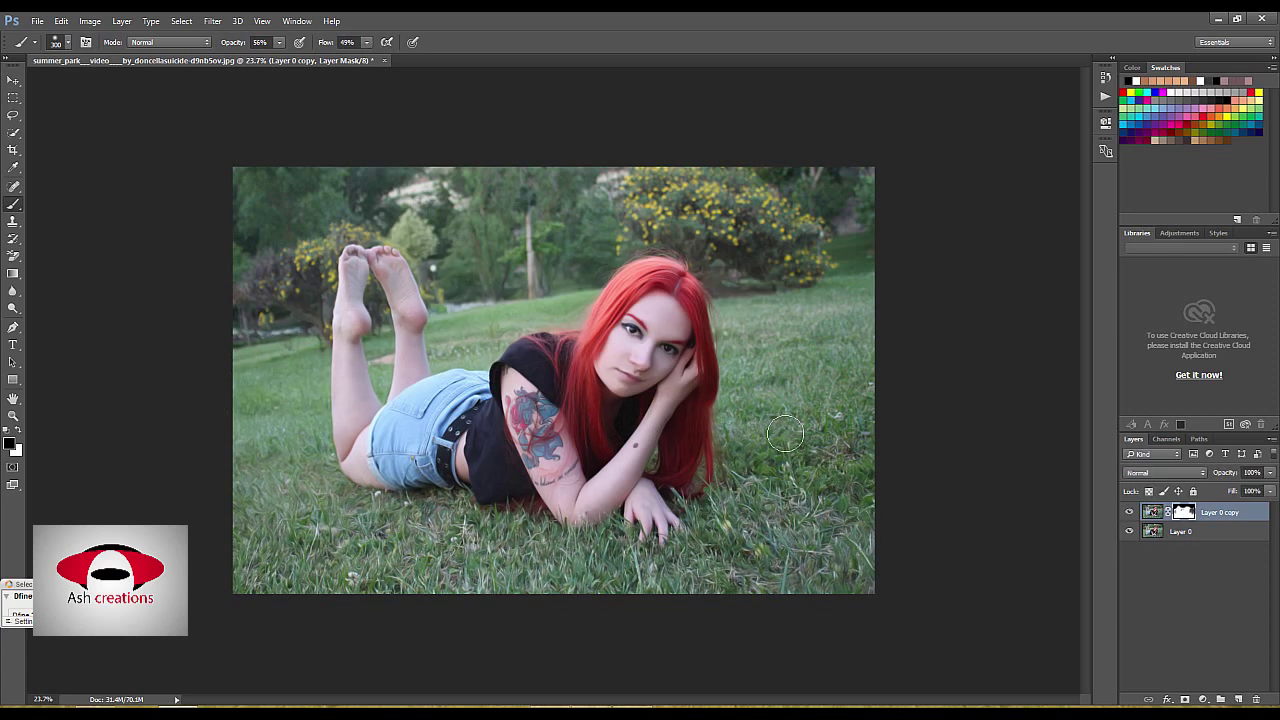
pyautogui.scroll(1, 722, 272)
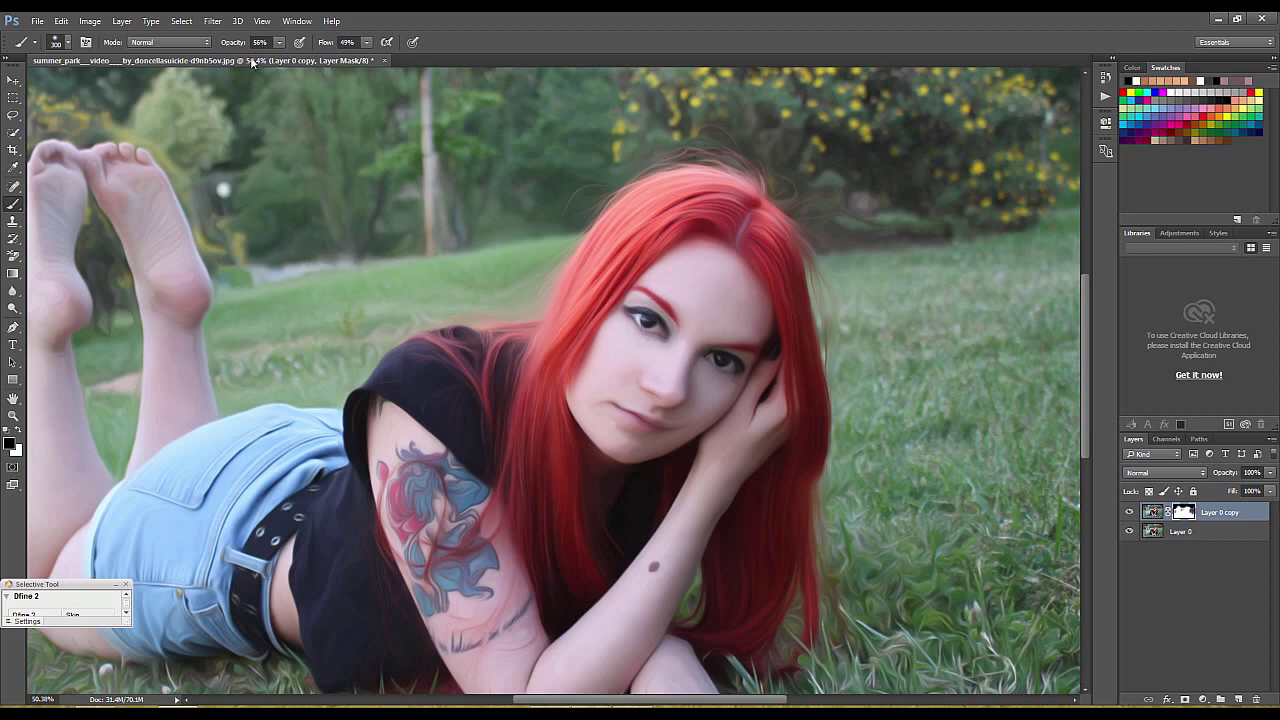
# At 100% flow, paint the mask to restore natural detail on the face and right eye.
pyautogui.moveTo(325, 43); pyautogui.dragTo(380, 43)
pyautogui.press(']')
pyautogui.press(']')
pyautogui.moveTo(647, 415); pyautogui.dragTo(663, 329)
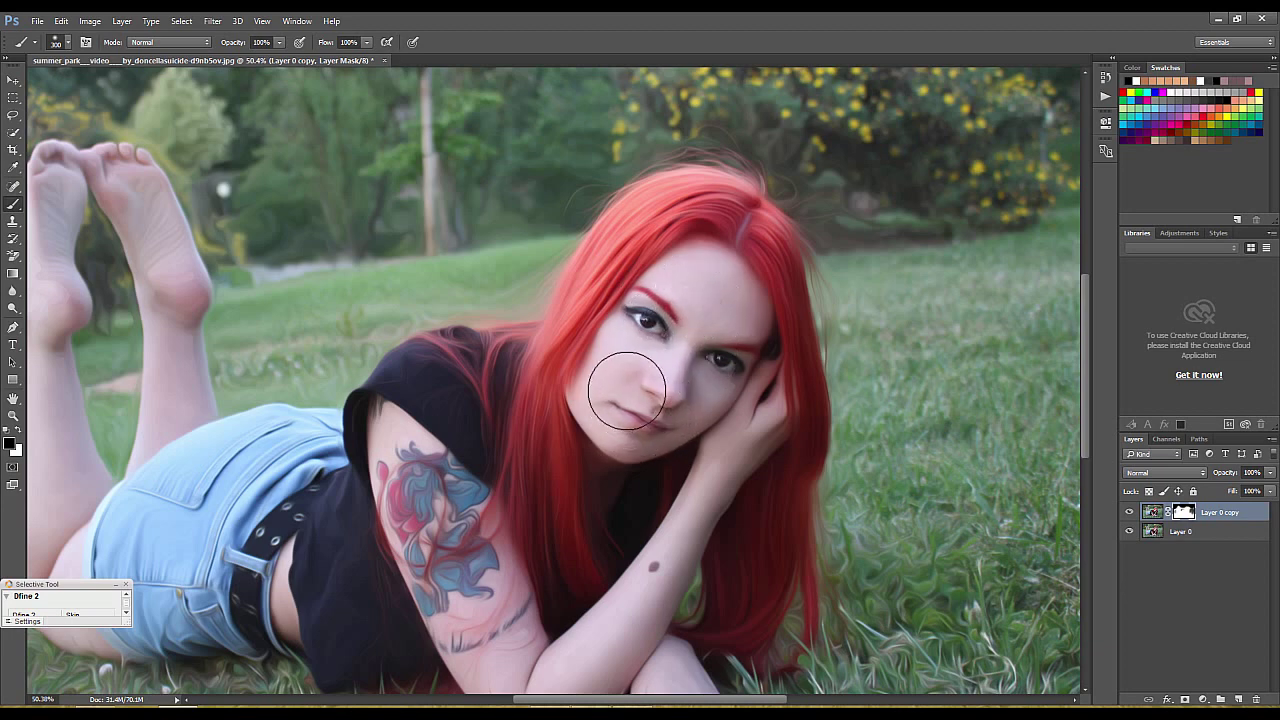
pyautogui.press('x')
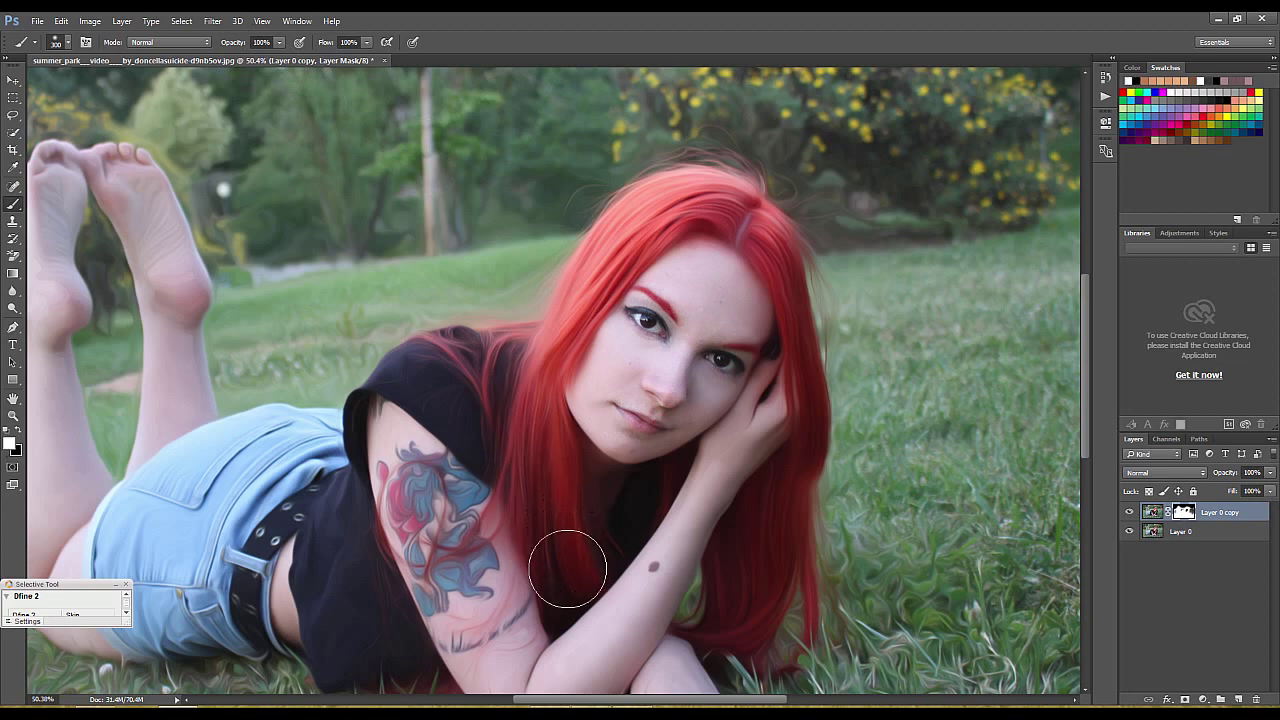
pyautogui.scroll(5, 752, 328)
pyautogui.press('[')
pyautogui.press('[')
pyautogui.press('[')
pyautogui.press('[')
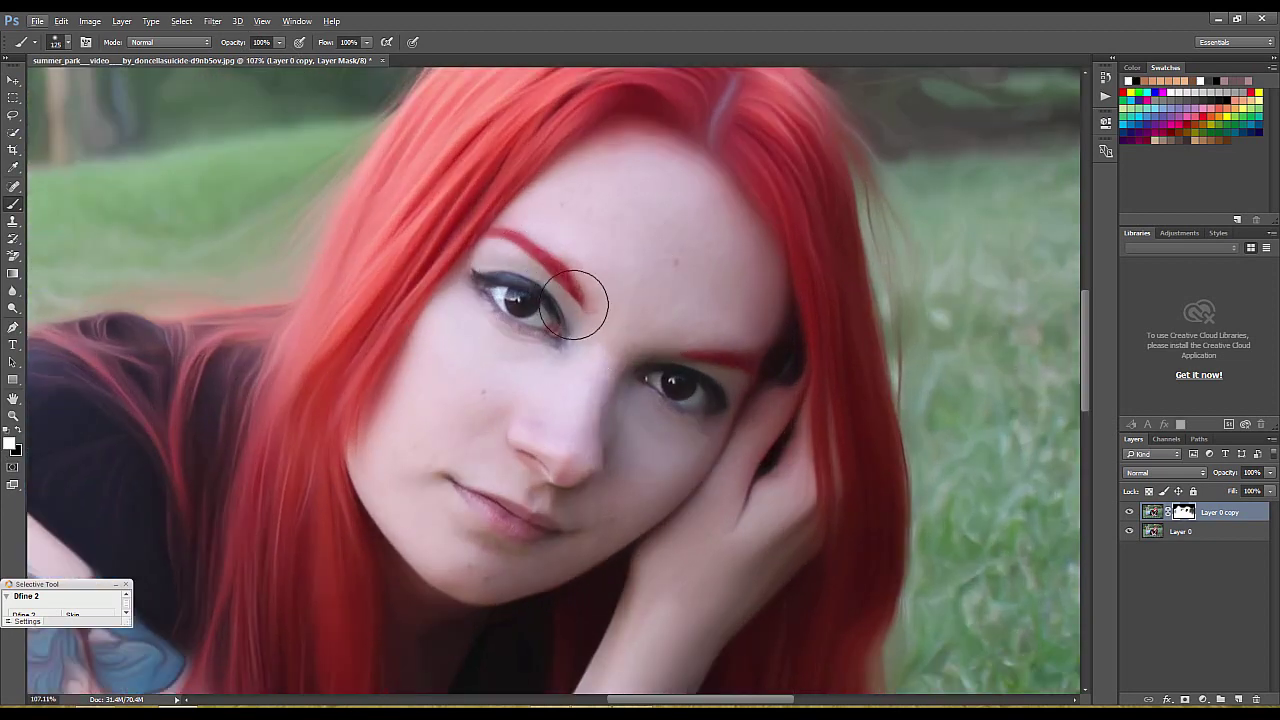
pyautogui.press('[')
pyautogui.press('[')
pyautogui.press('[')
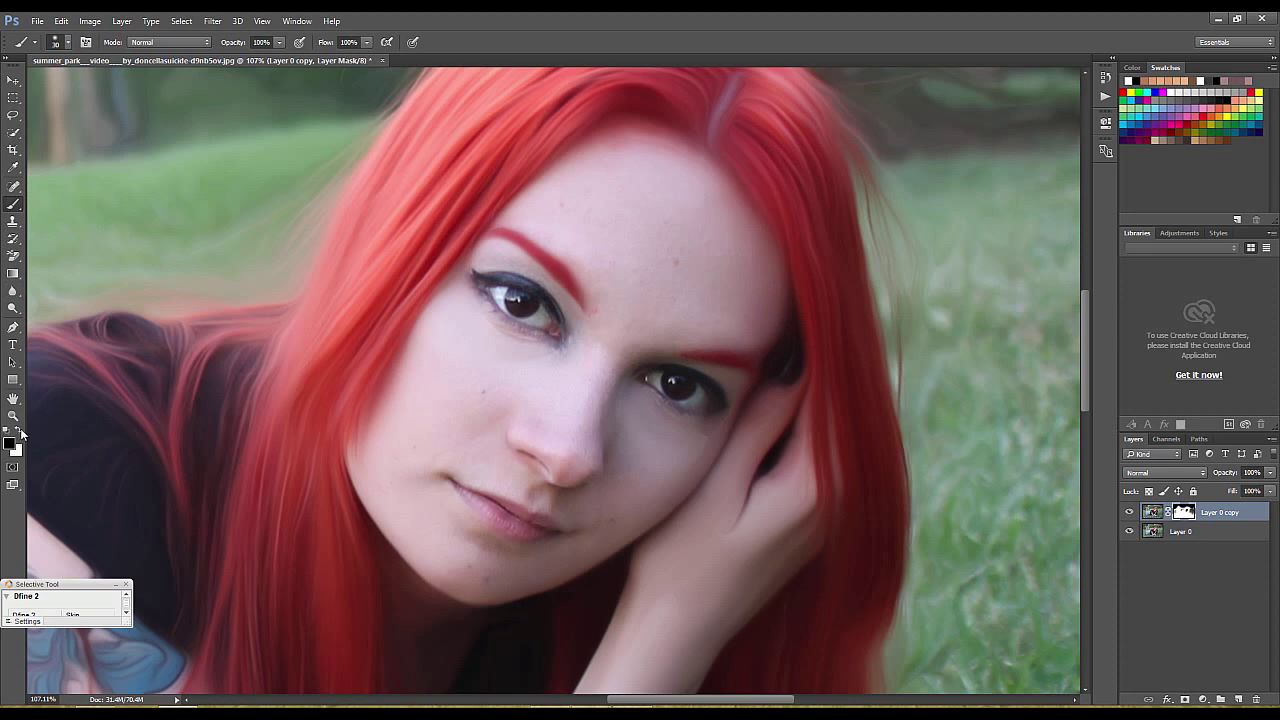
pyautogui.press(']')
pyautogui.press(']')
pyautogui.press(']')
pyautogui.moveTo(664, 402)
pyautogui.mouseDown()
pyautogui.moveTo(680, 445)
pyautogui.moveTo(782, 376)
pyautogui.moveTo(754, 519)
pyautogui.moveTo(711, 511)
pyautogui.moveTo(646, 566)
pyautogui.moveTo(674, 597)
pyautogui.moveTo(761, 559)
pyautogui.moveTo(643, 603)
pyautogui.mouseUp()
# Fit the photo on screen and toggle Layer 0 copy to compare with the original.
pyautogui.hotkey('ctrl', '0')
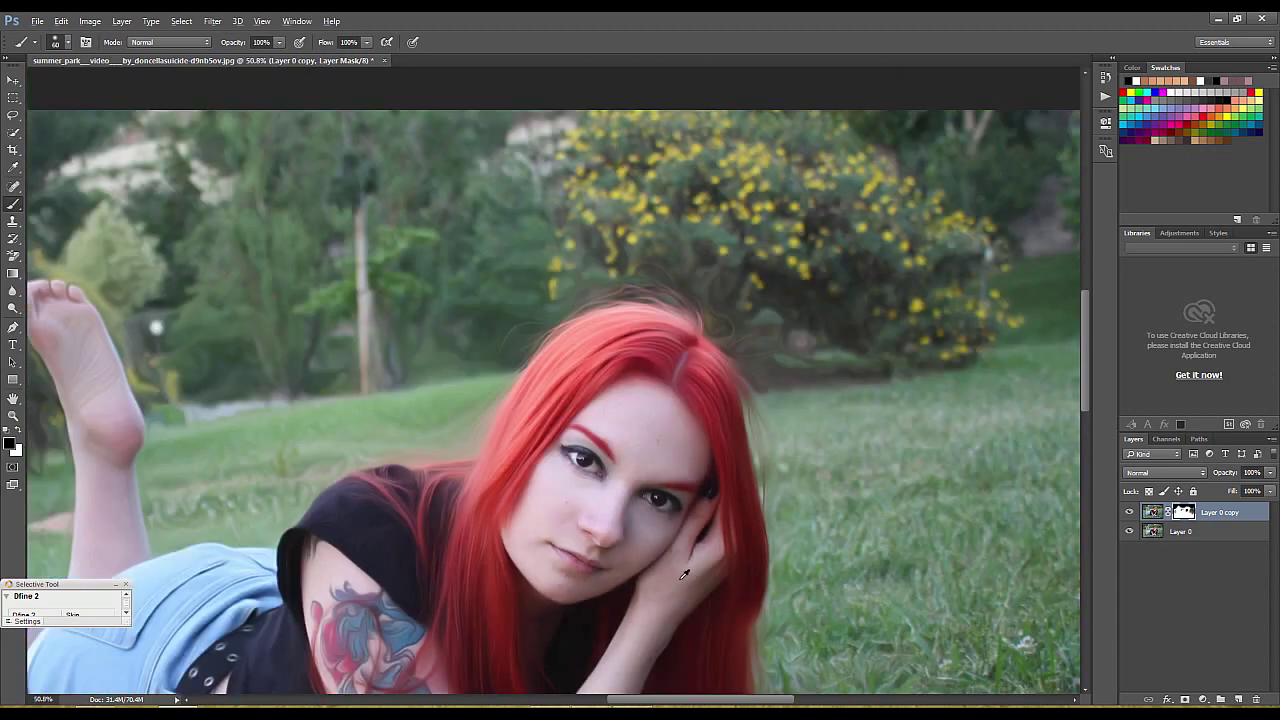
pyautogui.click(1129, 512)
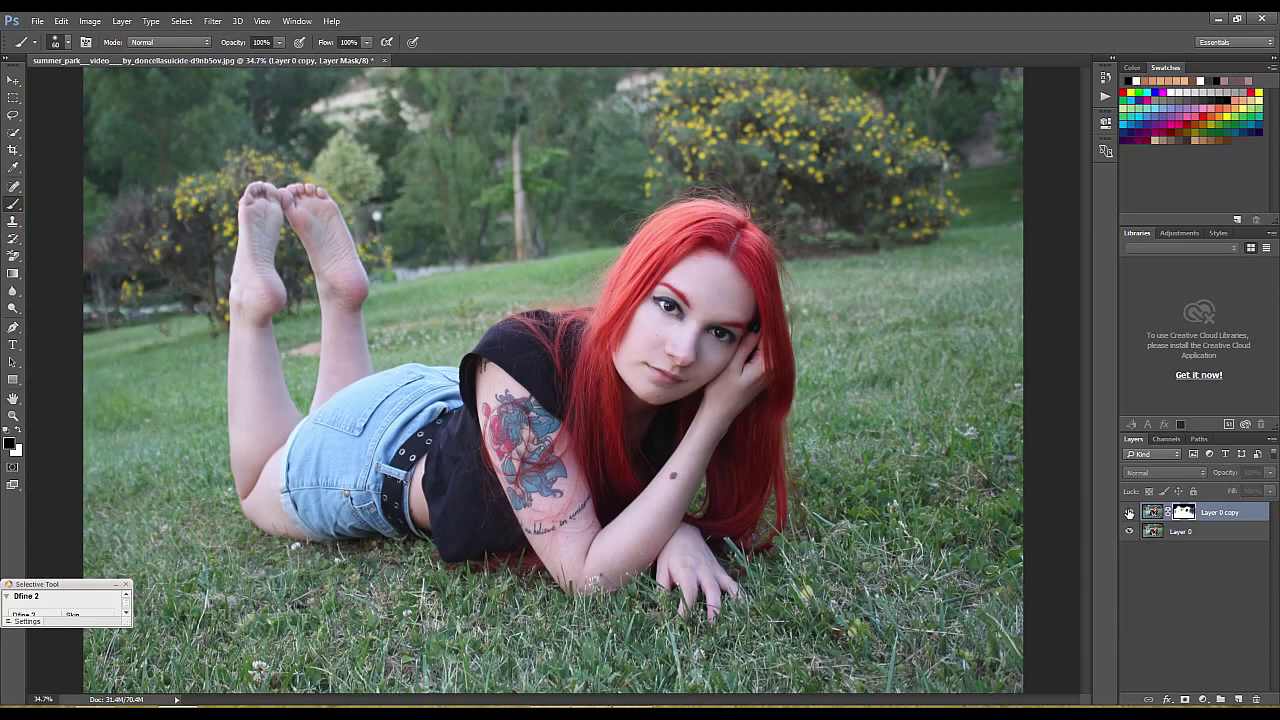
pyautogui.click(1129, 512)
pyautogui.click(1129, 512)
pyautogui.click(1129, 512)
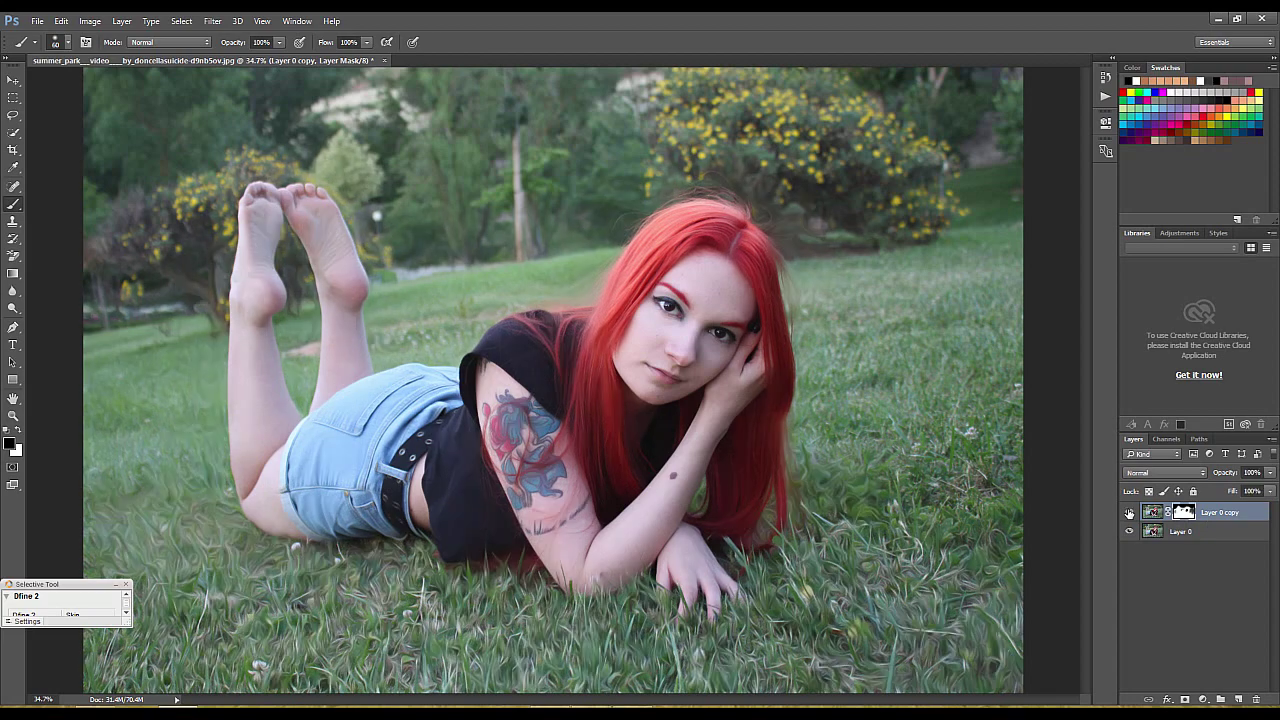
pyautogui.scroll(-2, 987, 504)
pyautogui.click(1130, 512)
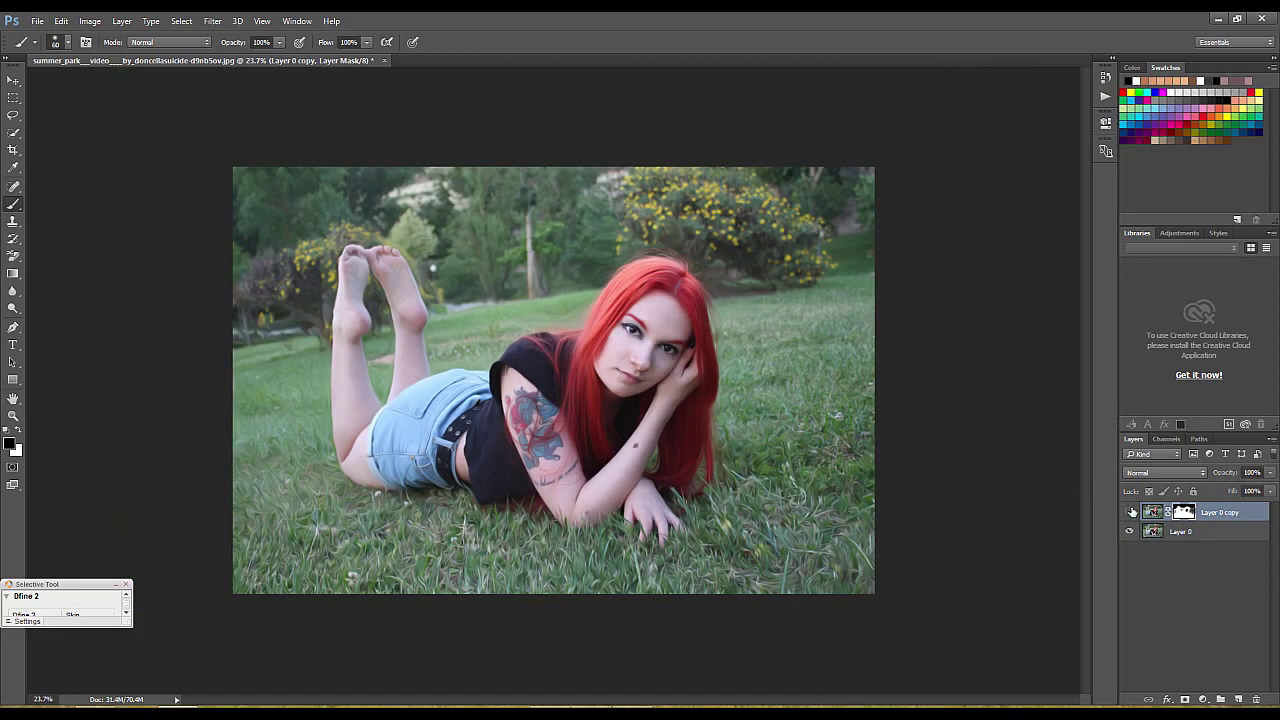
pyautogui.click(1130, 512)
pyautogui.scroll(3, 772, 437)
# Merge visible layers into Layer 1 and spot-heal blemishes below the lip and on the forehead.
pyautogui.hotkey('ctrl', 'alt', 'shift', 'e')
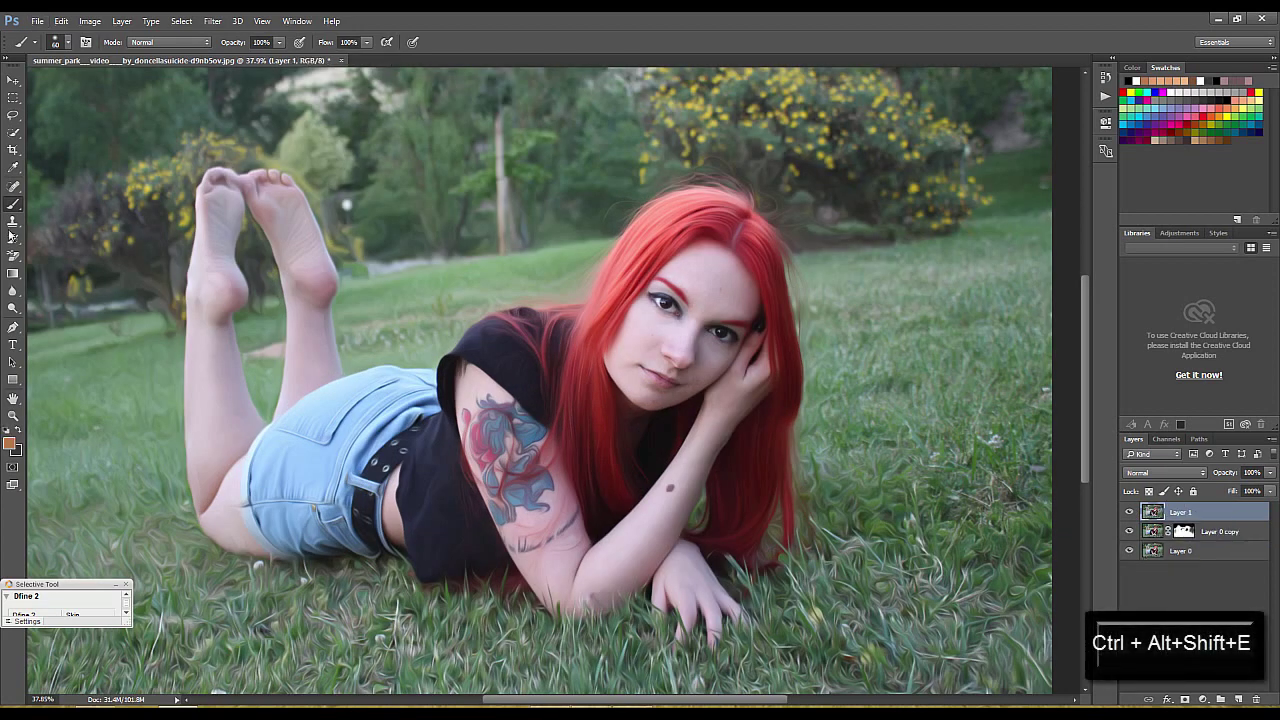
pyautogui.click(12, 188)
pyautogui.scroll(3, 546, 208)
pyautogui.scroll(3, 770, 495)
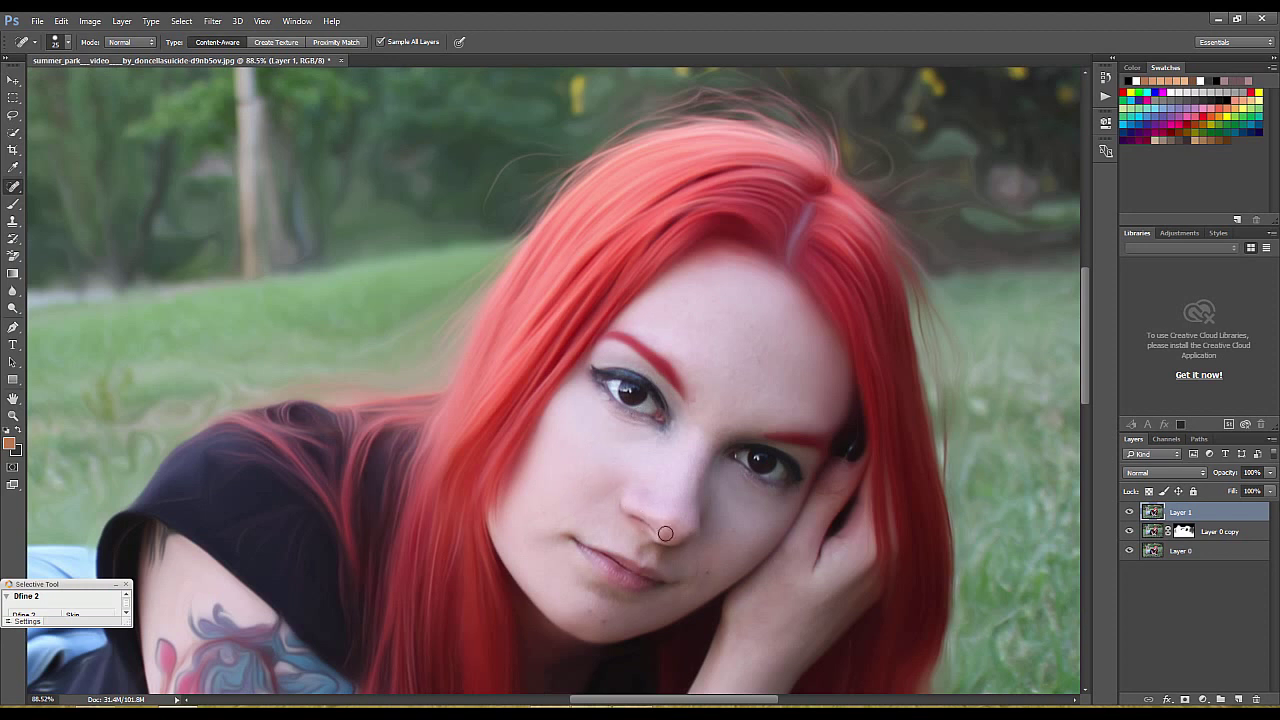
pyautogui.click(696, 561)
pyautogui.click(764, 358)
pyautogui.moveTo(718, 377); pyautogui.dragTo(717, 356)
pyautogui.scroll(-5, 694, 477)
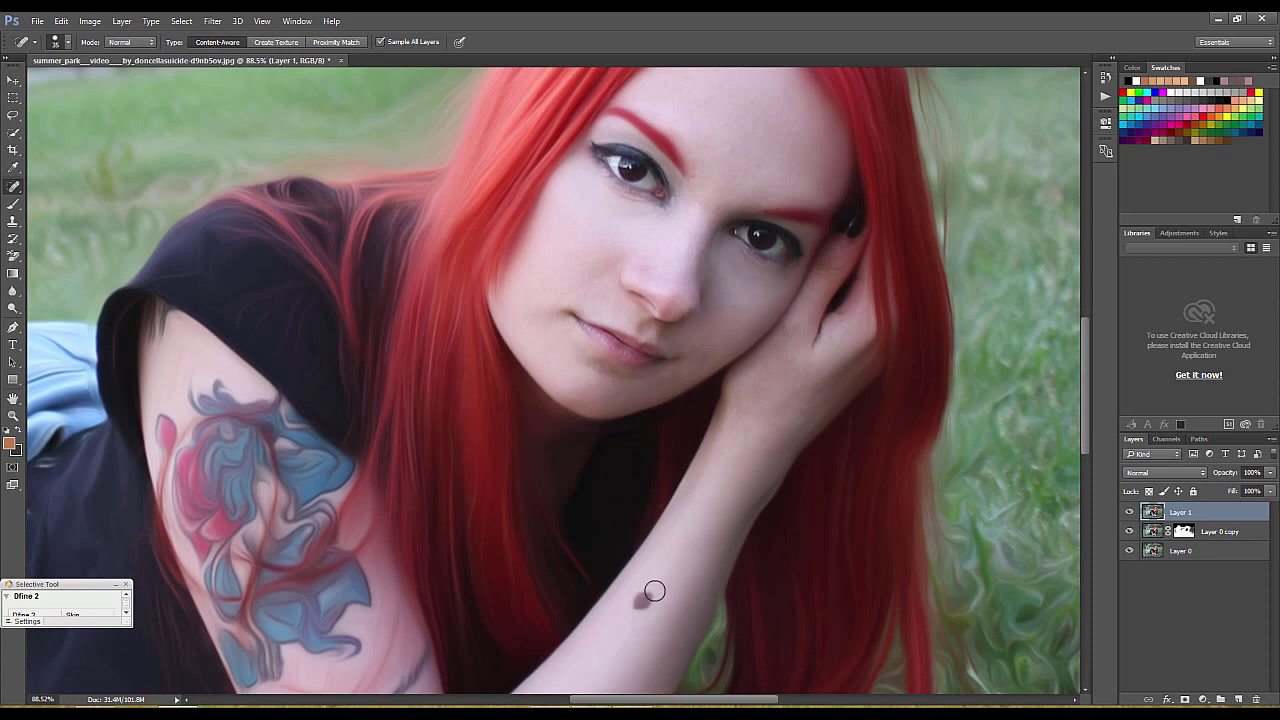
# Spot-heal the dark spots and small marks on the woman's forearm.
pyautogui.moveTo(654, 591); pyautogui.dragTo(658, 586)
pyautogui.click(646, 597)
pyautogui.click(641, 600)
pyautogui.click(645, 596)
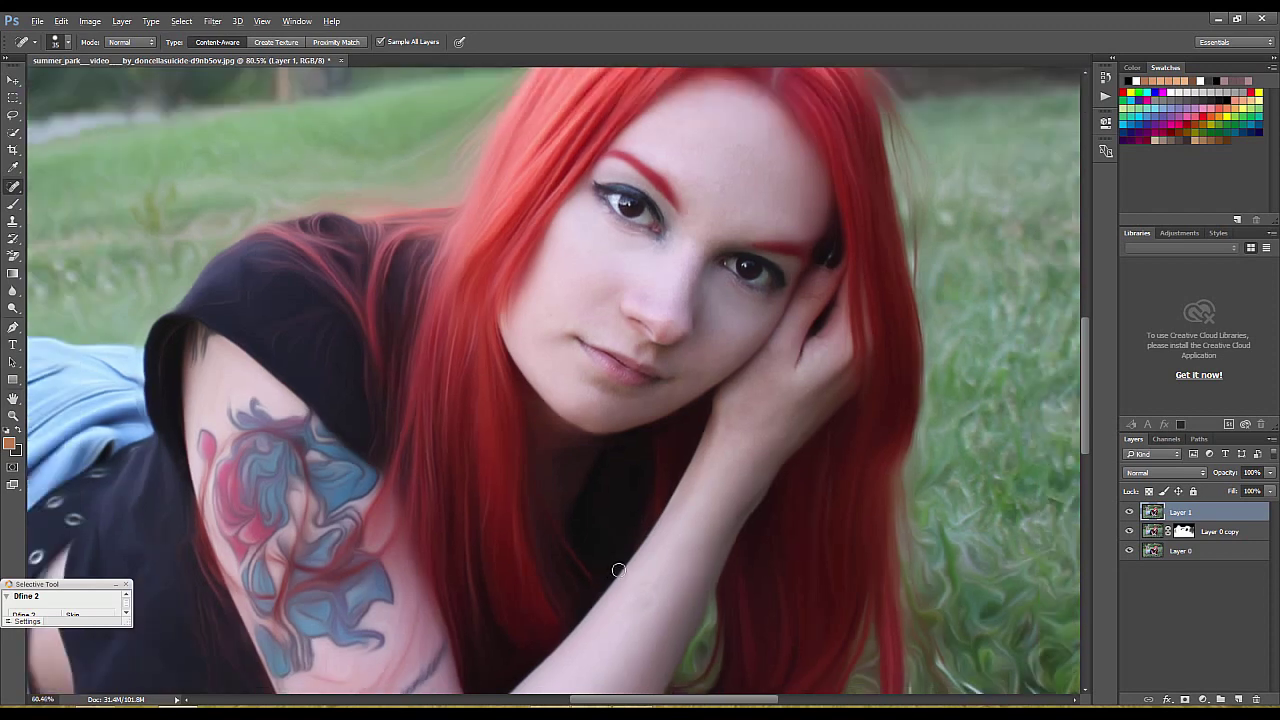
pyautogui.scroll(-5, 599, 577)
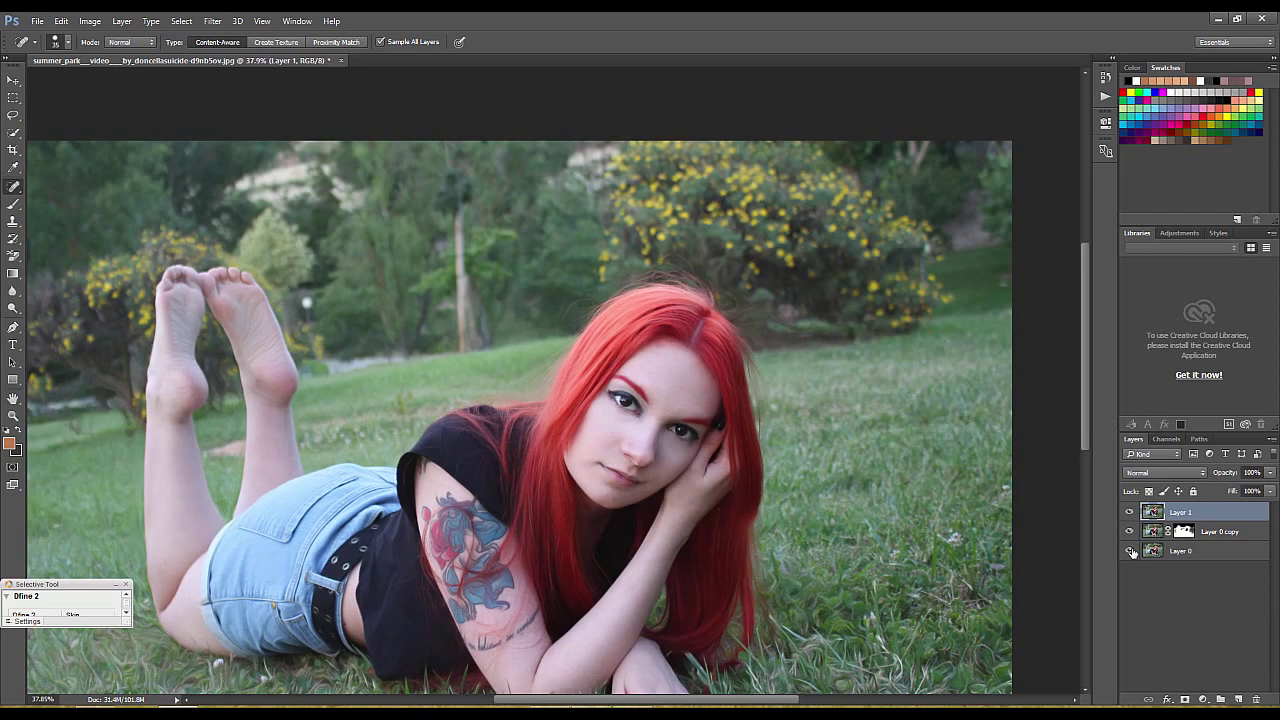
pyautogui.scroll(-1, 697, 432)
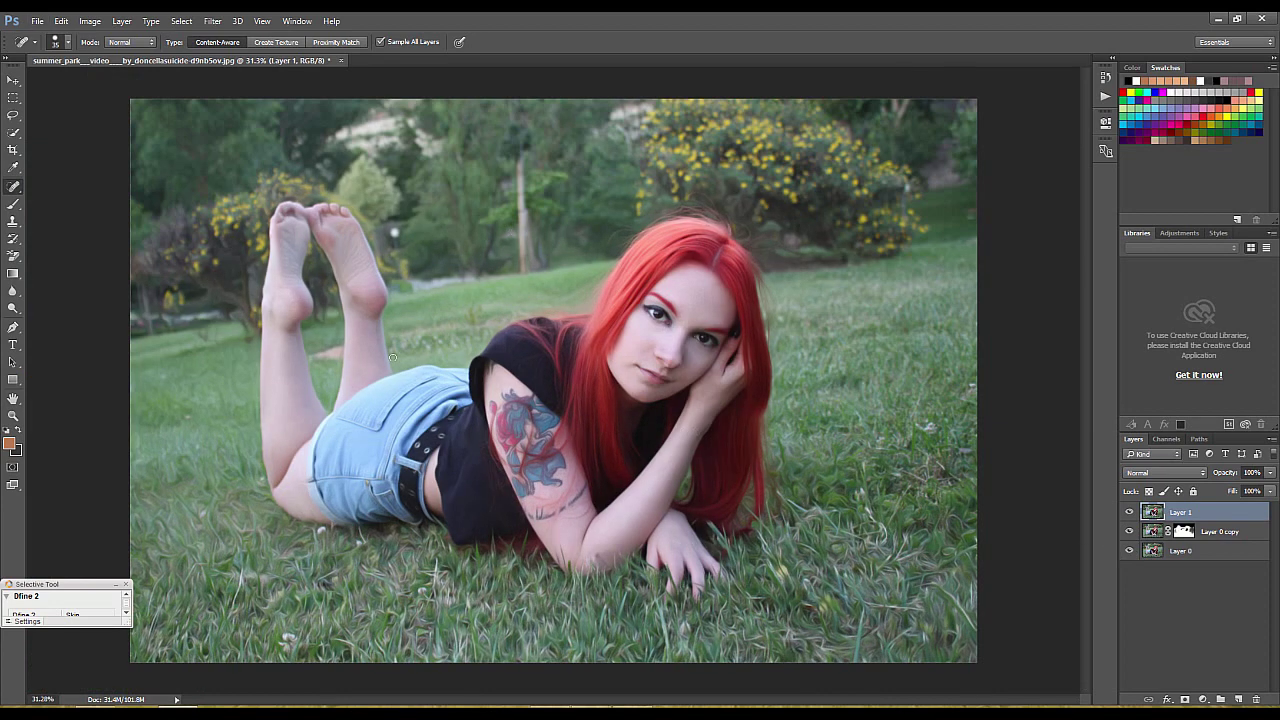
# Apply Camera Raw to Layer 1: Clarity +12, Whites +14, Shadows +100, Highlights lowered.
pyautogui.click(217, 20)
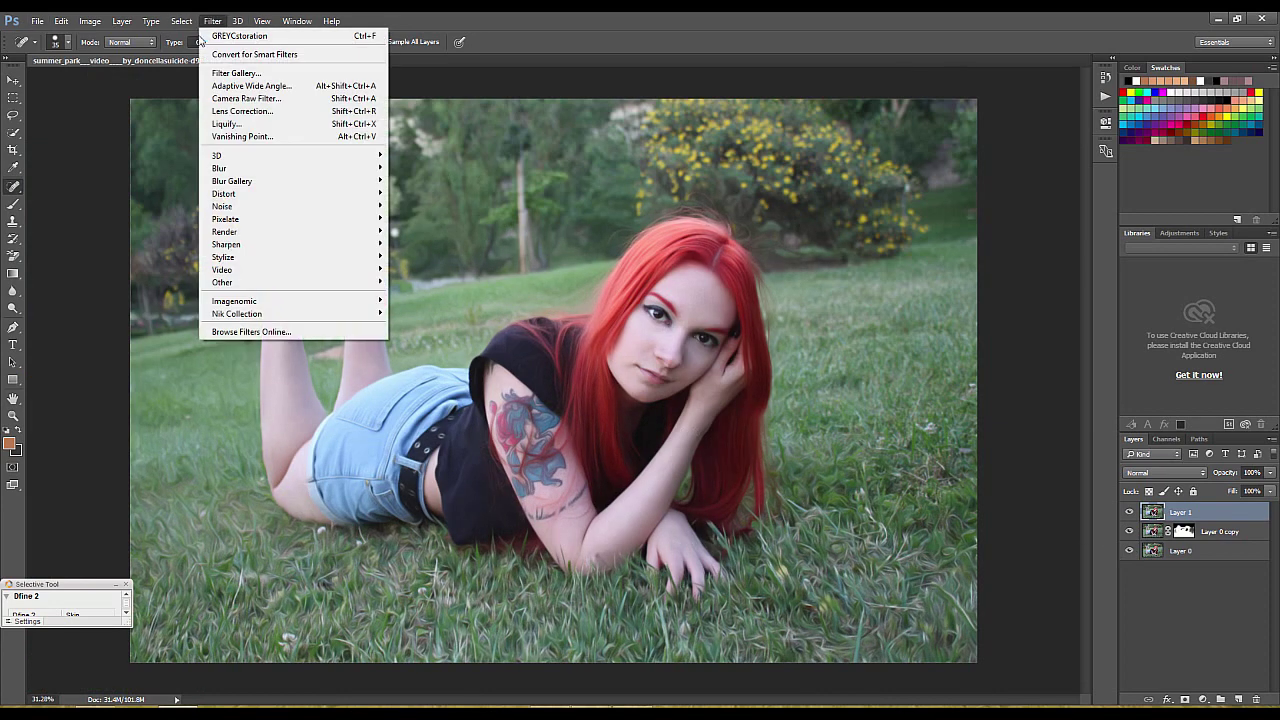
pyautogui.click(234, 98)
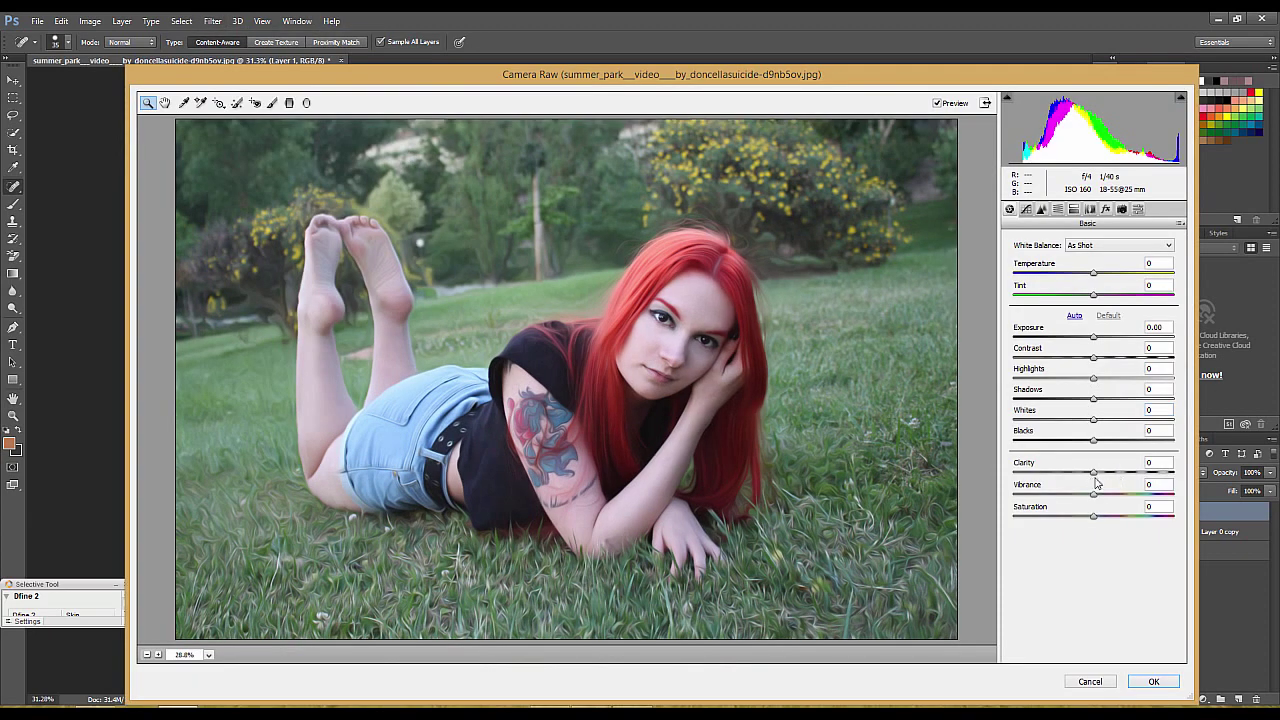
pyautogui.moveTo(1094, 471); pyautogui.dragTo(1103, 471)
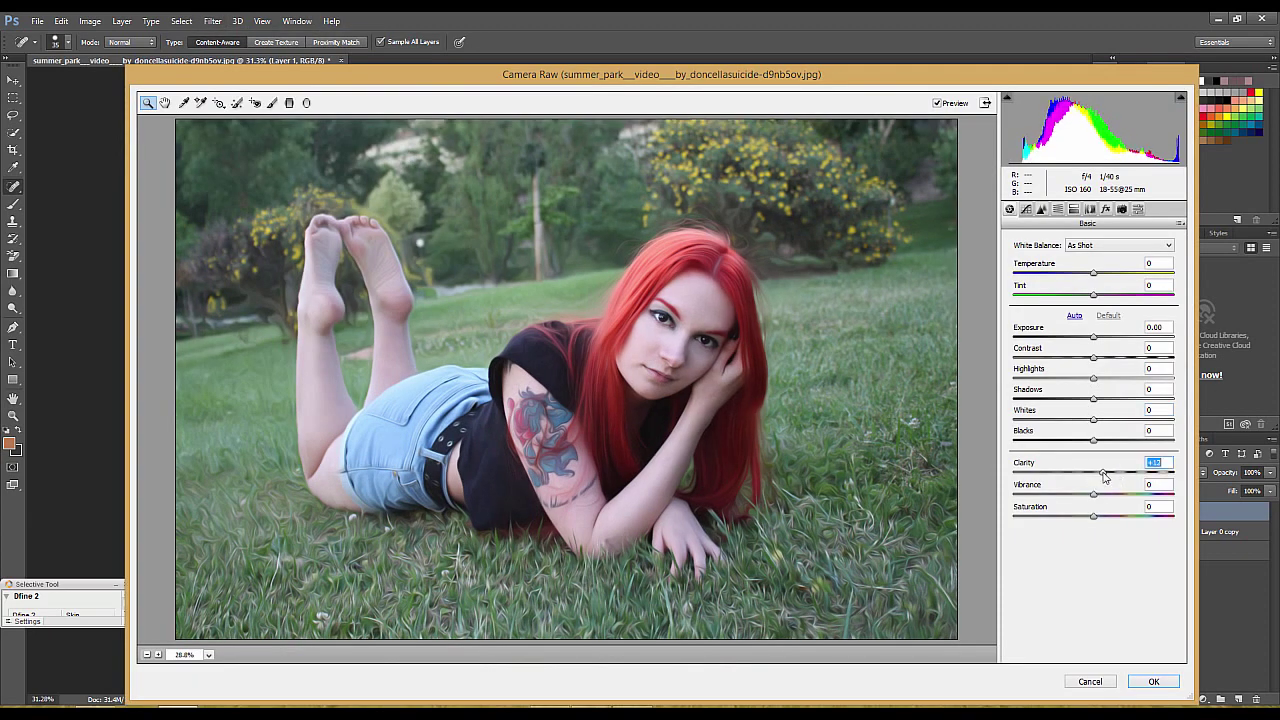
pyautogui.moveTo(1102, 421); pyautogui.dragTo(1173, 399)
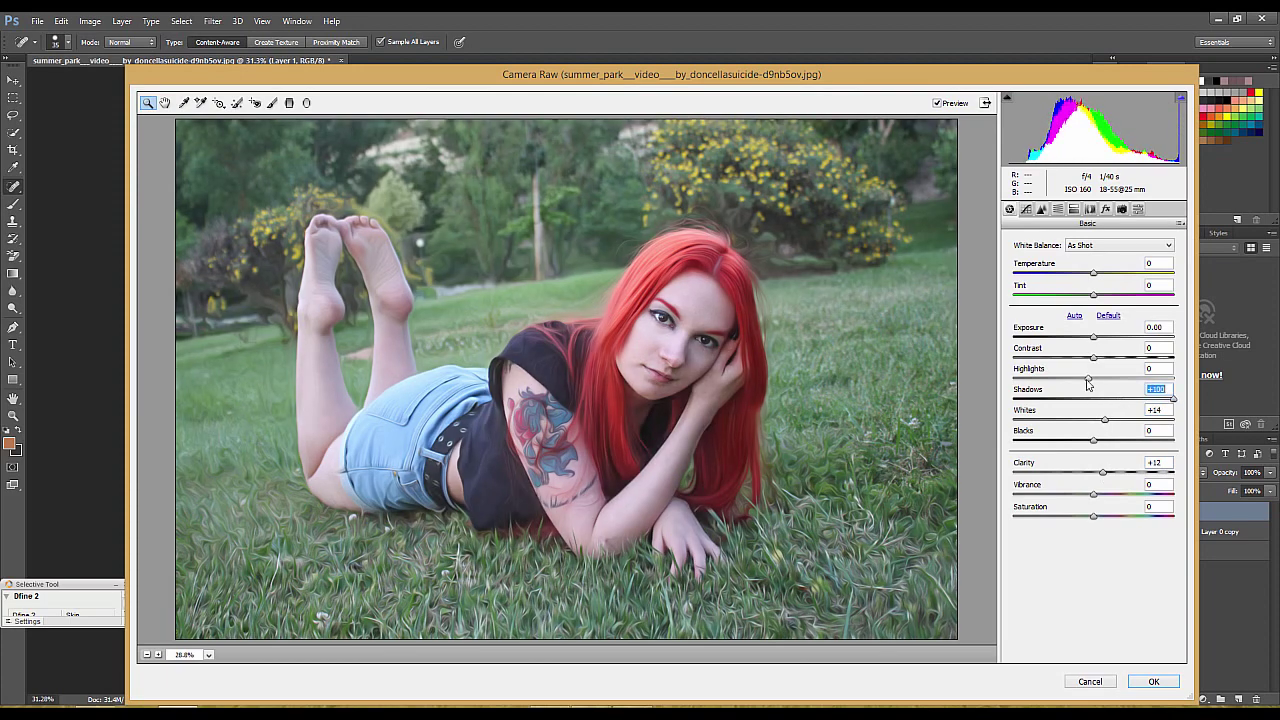
pyautogui.moveTo(1093, 378); pyautogui.dragTo(1016, 380)
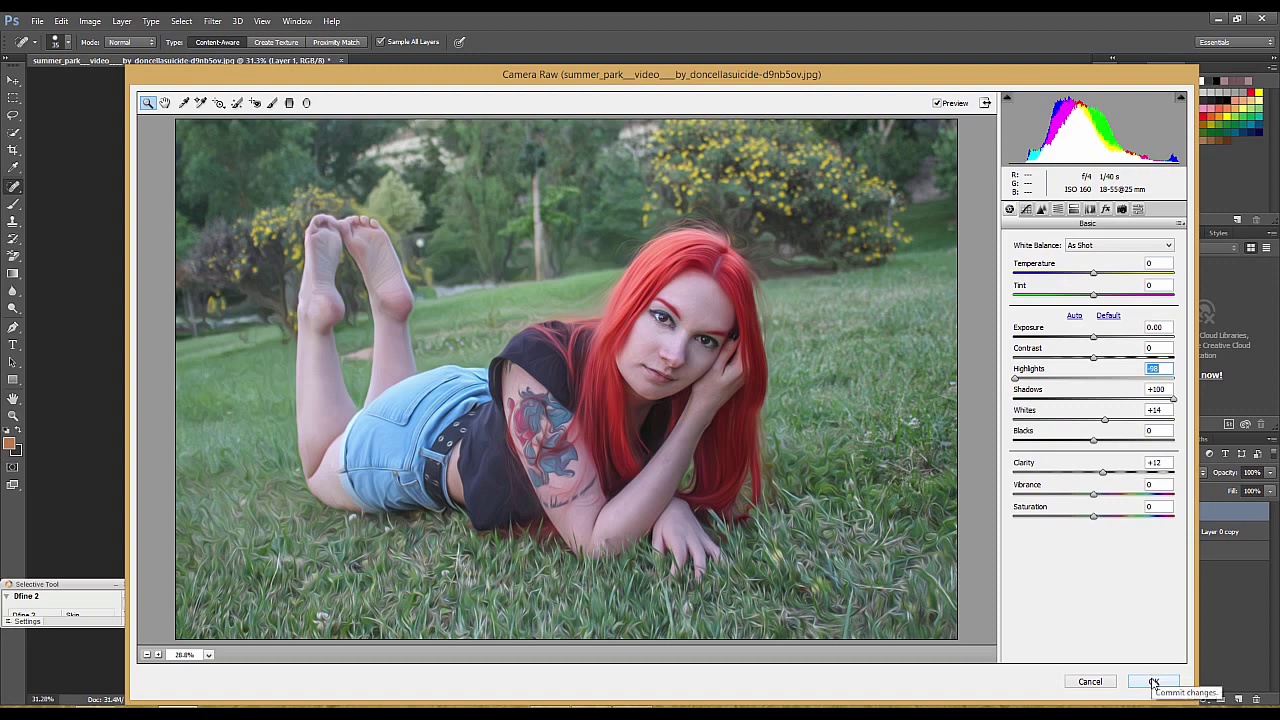
pyautogui.click(1152, 684)
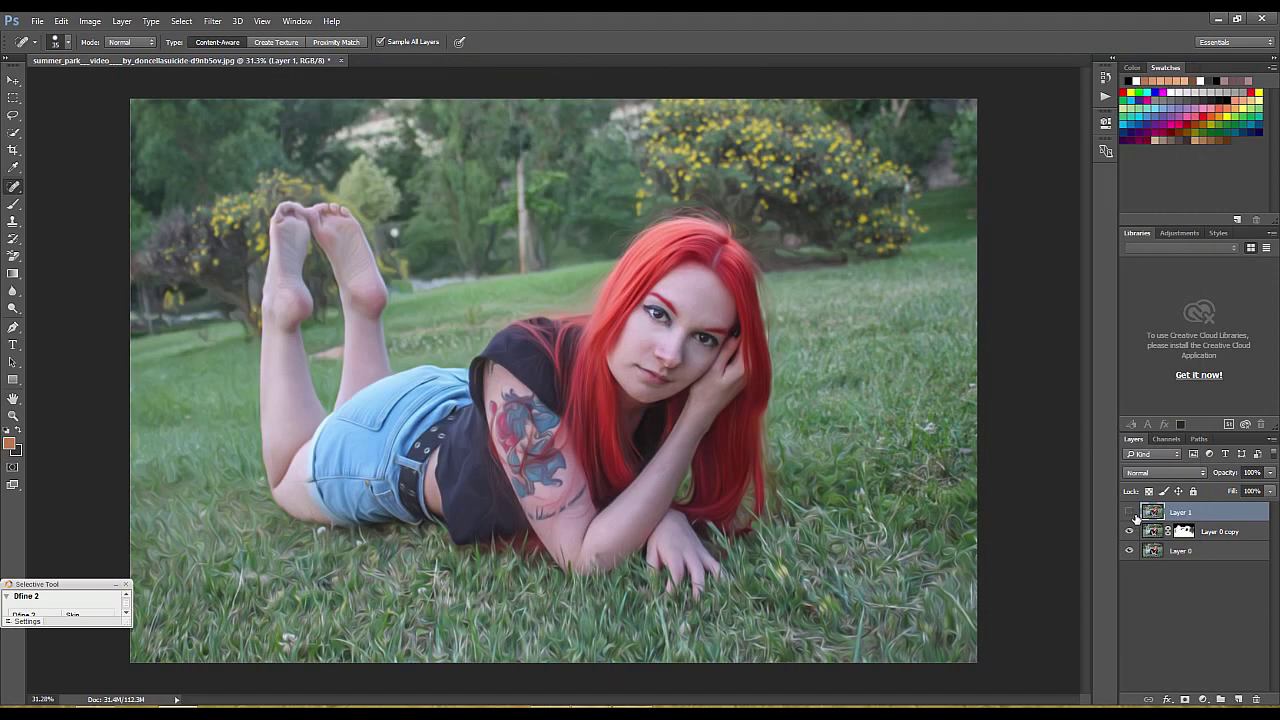
# Toggle Layer 1 to compare with the original, then launch Color Efex Pro 4.
pyautogui.click(1129, 512)
pyautogui.click(1129, 512)
pyautogui.click(1131, 513)
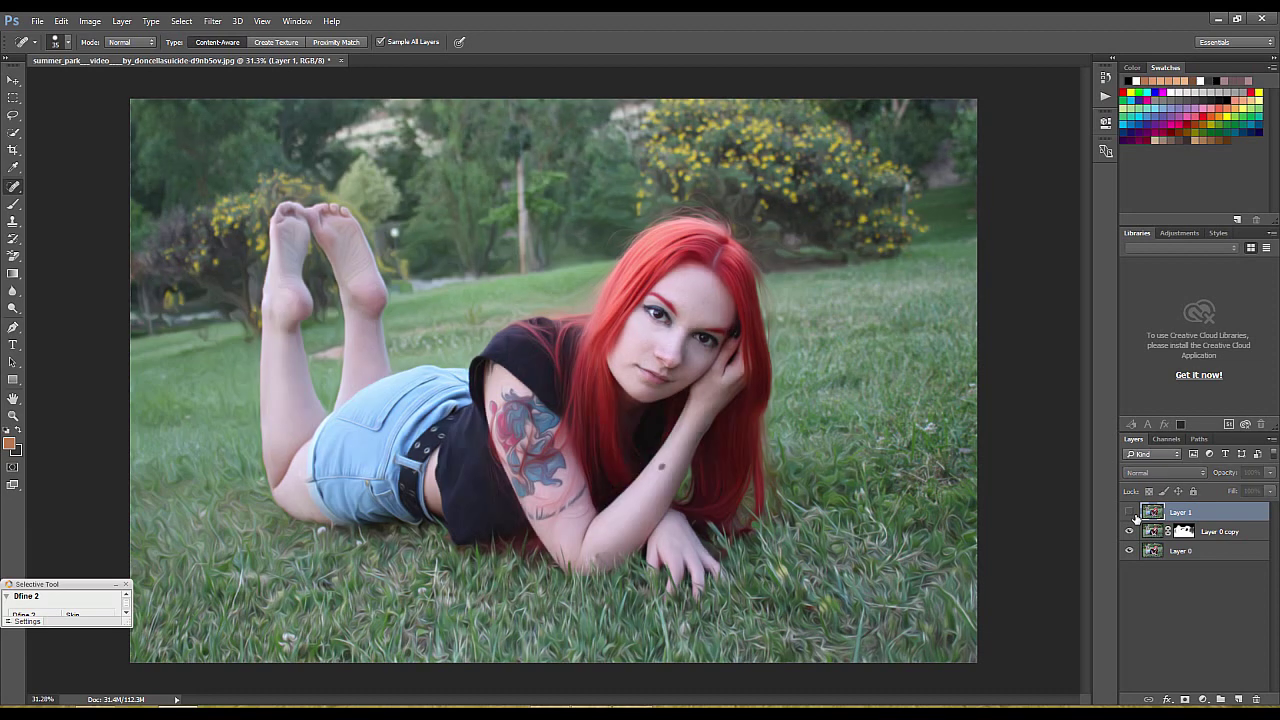
pyautogui.click(1130, 512)
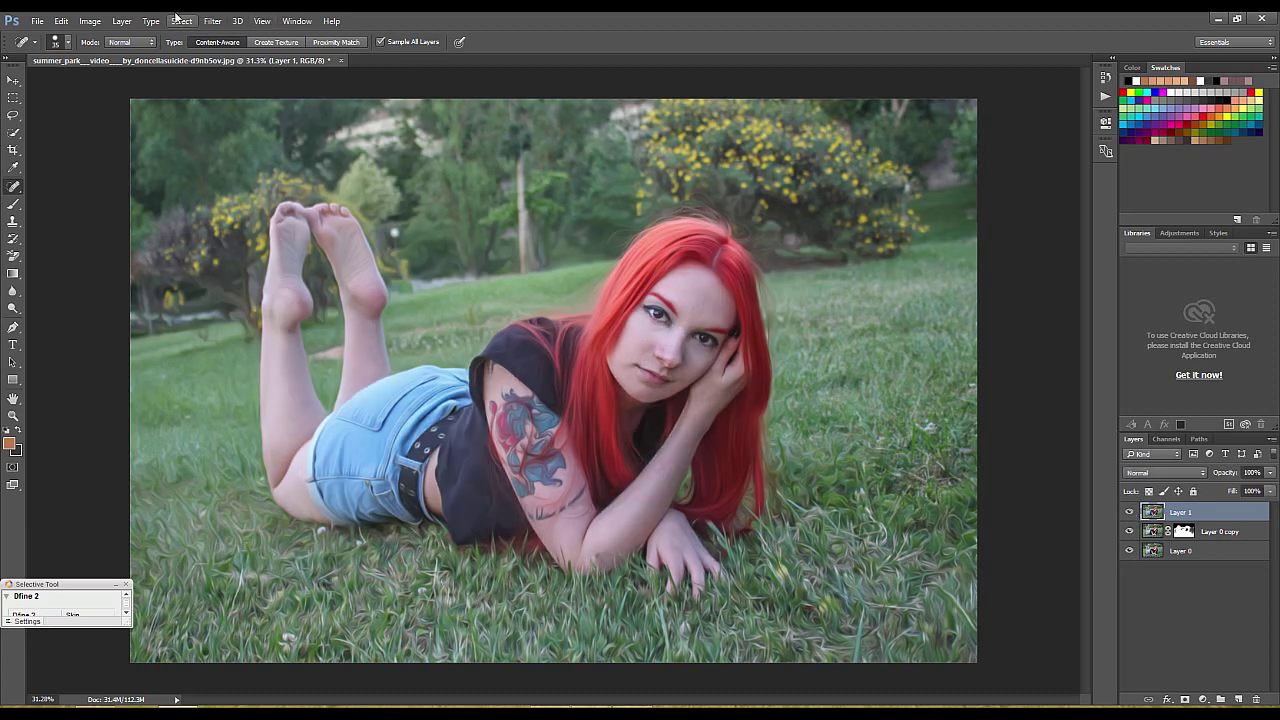
pyautogui.click(212, 21)
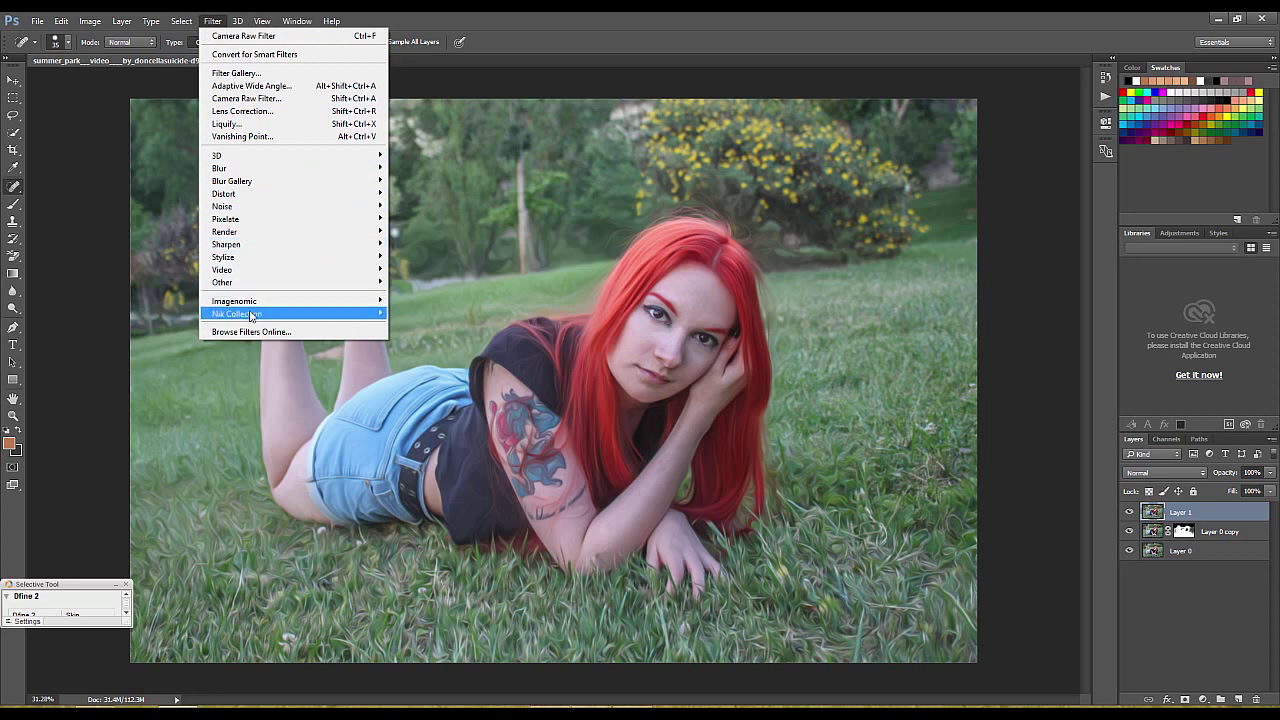
pyautogui.click(480, 328)
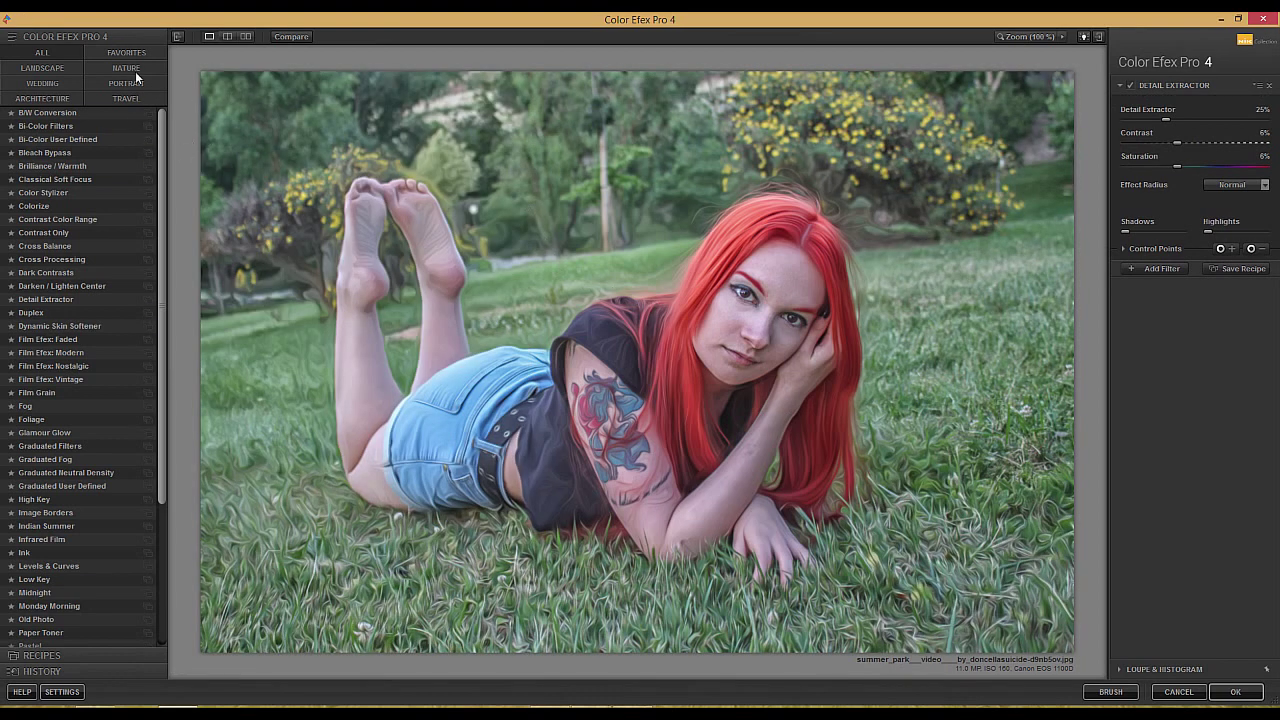
# Compare the 25% Detail Extractor preview with the original and apply it as a new layer.
pyautogui.click(281, 40)
pyautogui.click(282, 42)
pyautogui.click(282, 42)
pyautogui.click(1238, 692)
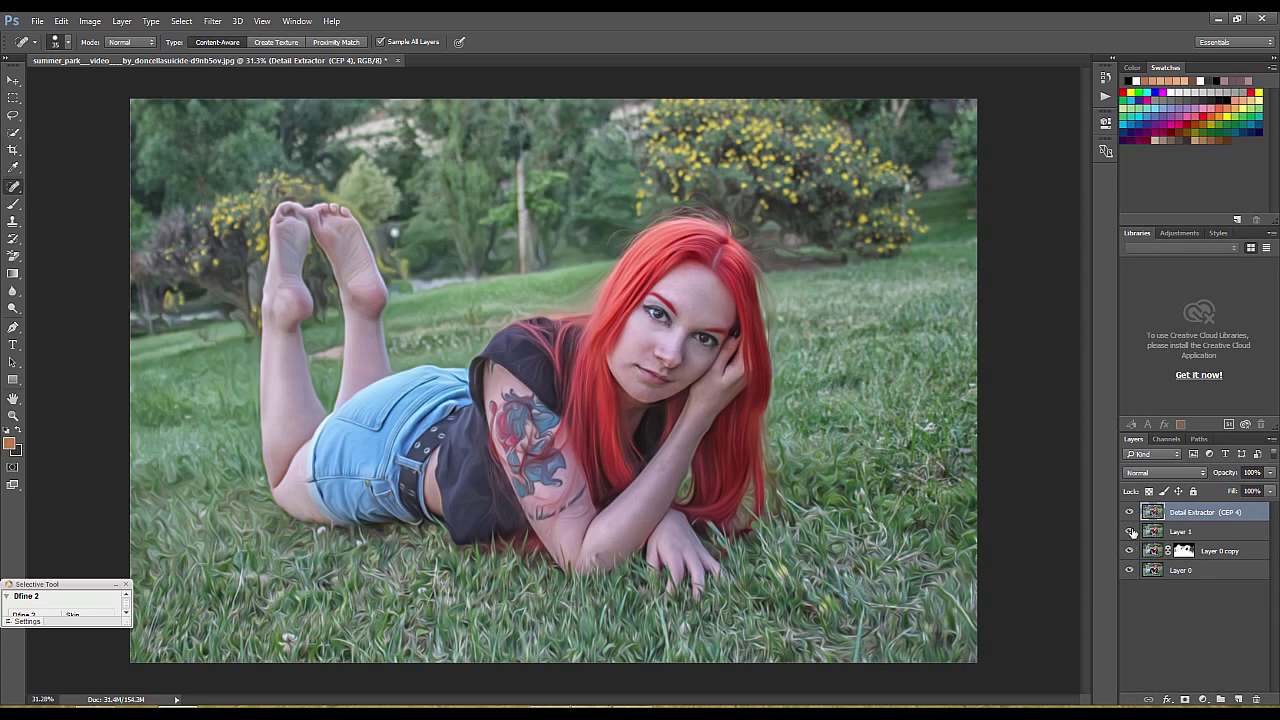
pyautogui.click(1130, 514)
pyautogui.click(1130, 514)
pyautogui.click(1130, 514)
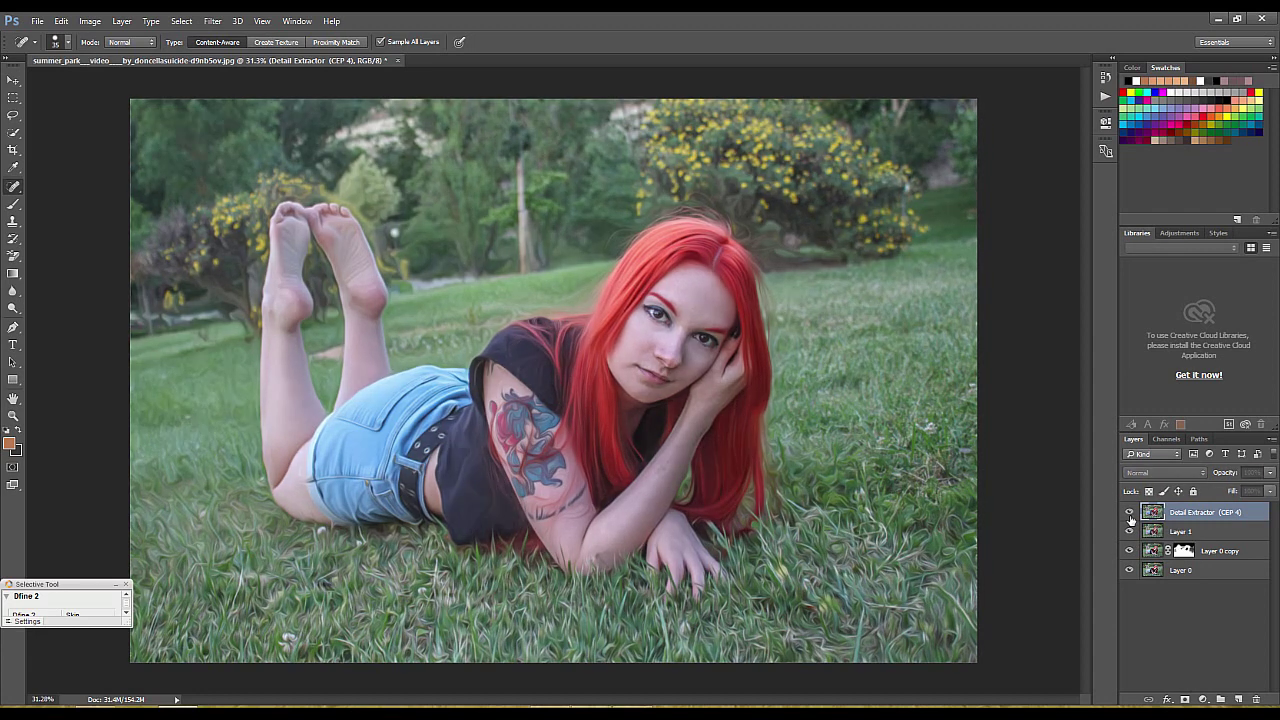
pyautogui.click(1130, 514)
pyautogui.click(1130, 514)
pyautogui.click(1130, 514)
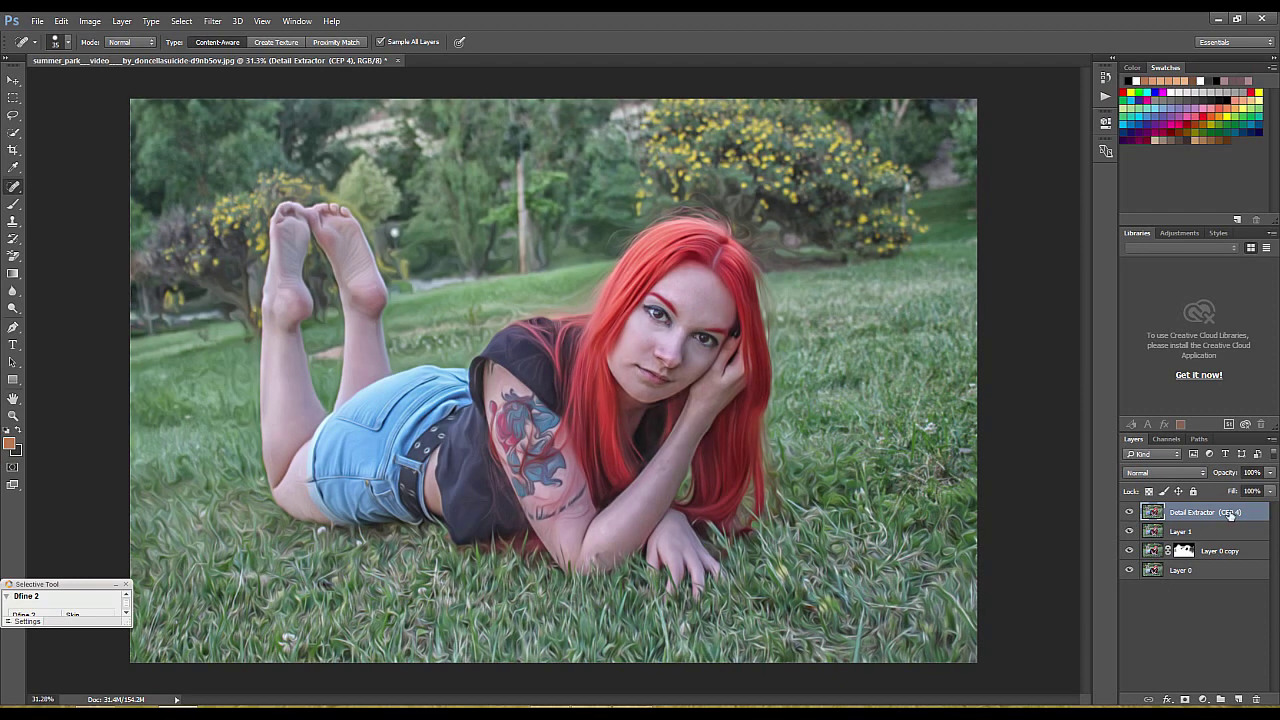
pyautogui.scroll(-2, 706, 365)
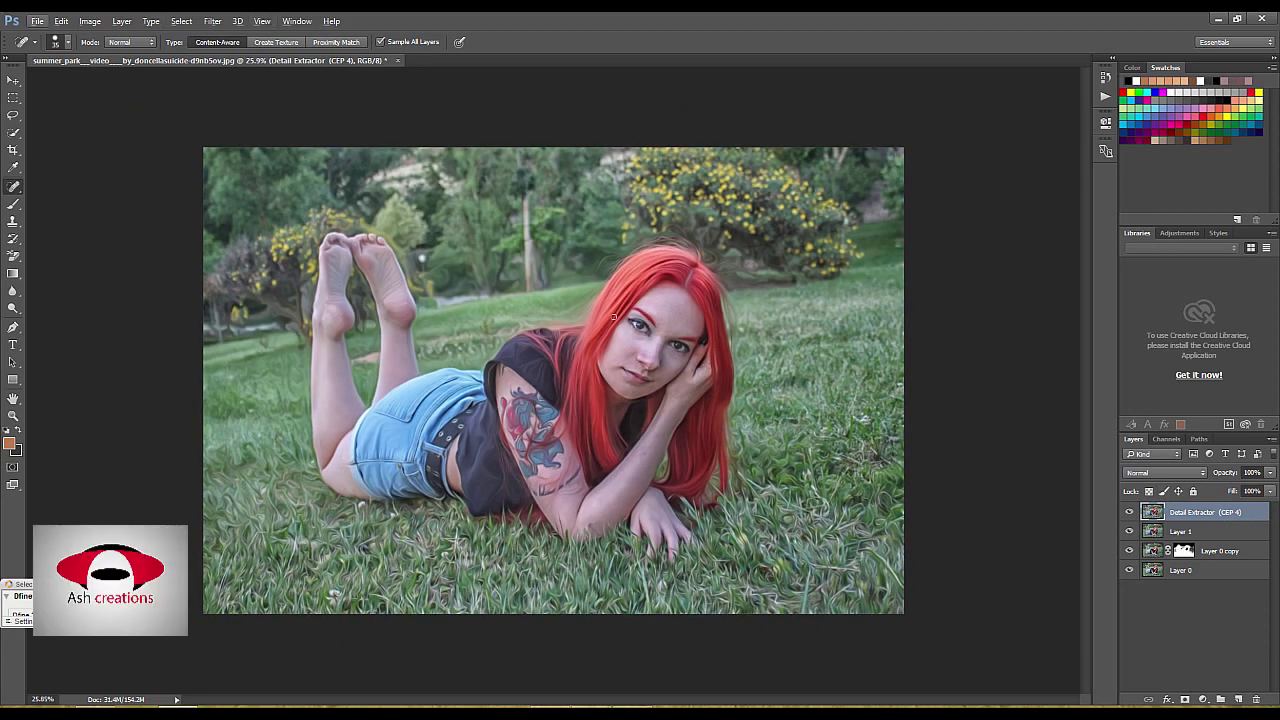
# Mask the Detail Extractor layer and set a 600 brush at 56% opacity, 73% flow.
pyautogui.click(1185, 699)
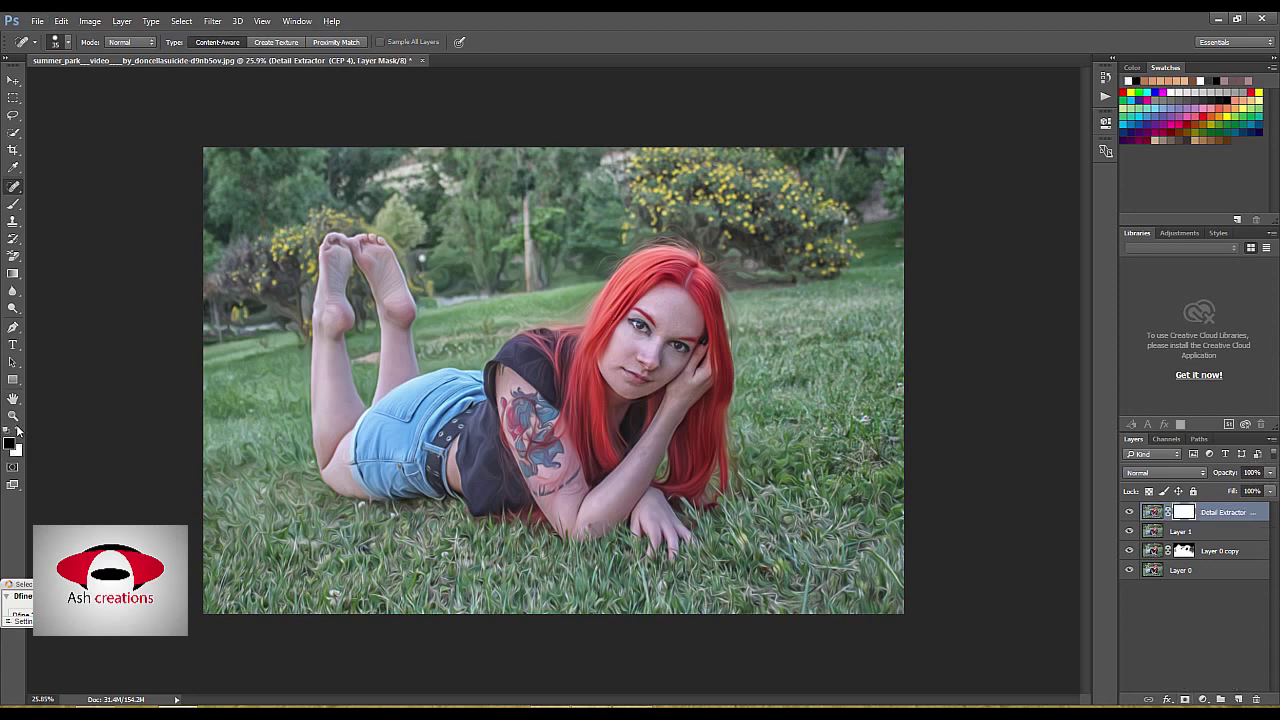
pyautogui.press('b')
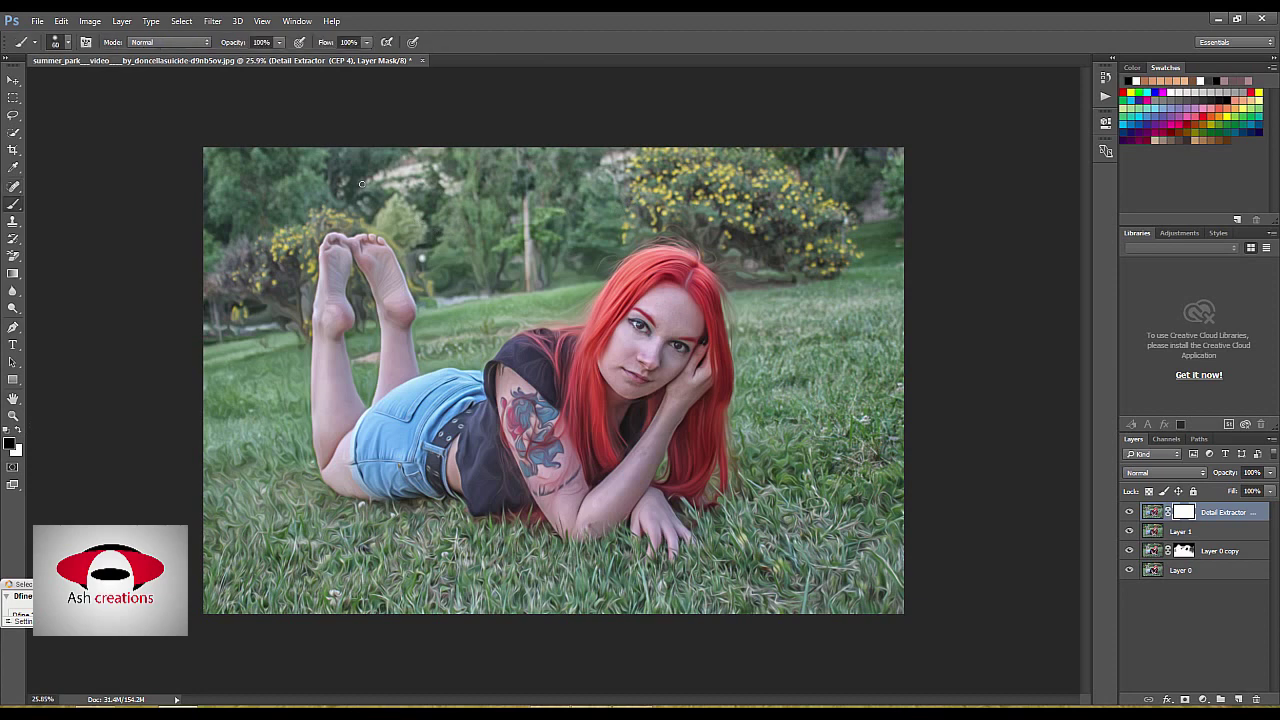
pyautogui.press(']')
pyautogui.press(']')
pyautogui.press(']')
pyautogui.click(261, 42)
pyautogui.write('56')
pyautogui.moveTo(320, 45); pyautogui.dragTo(293, 45)
pyautogui.press(']')
pyautogui.press(']')
pyautogui.press(']')
# Paint the mask over the hair to tone down sharpening, toggling the layer to compare.
pyautogui.press('[')
pyautogui.press('[')
pyautogui.press('[')
pyautogui.press('[')
pyautogui.press('[')
pyautogui.press(']')
pyautogui.press(']')
pyautogui.press(']')
pyautogui.click(1129, 513)
pyautogui.click(1129, 513)
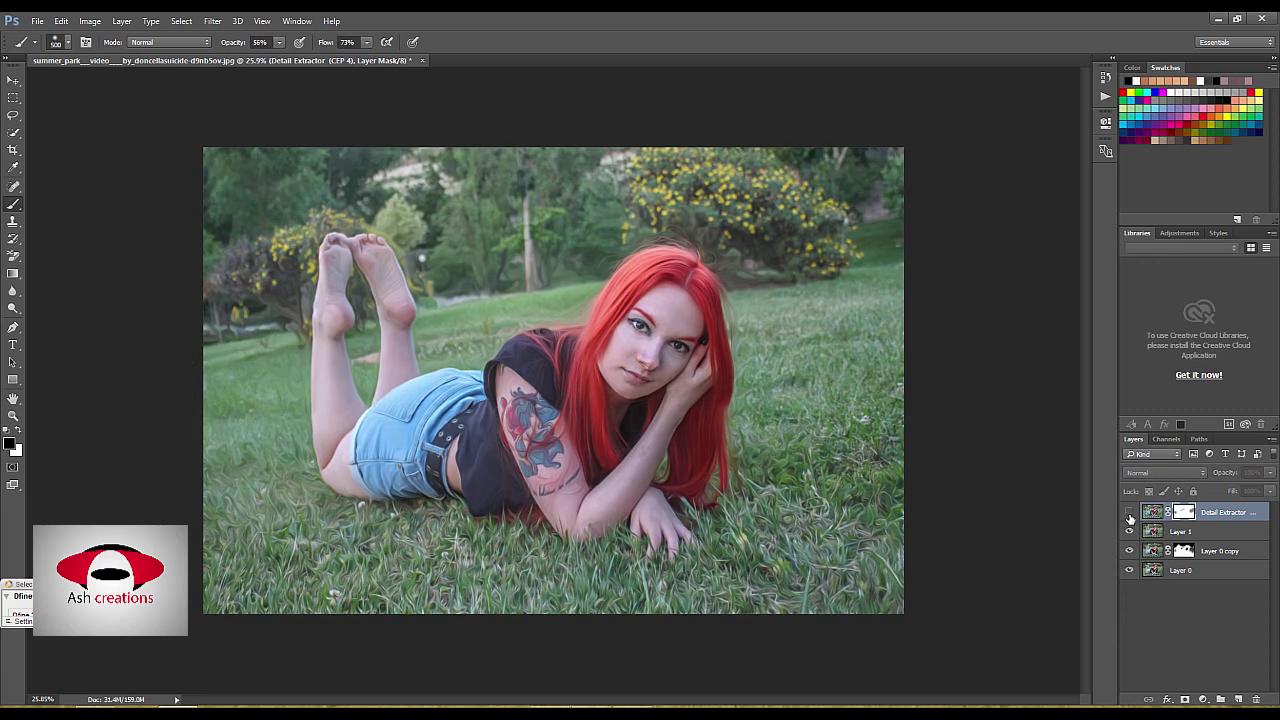
pyautogui.press('[')
pyautogui.press('[')
pyautogui.press('[')
pyautogui.press('[')
pyautogui.press('[')
pyautogui.press('[')
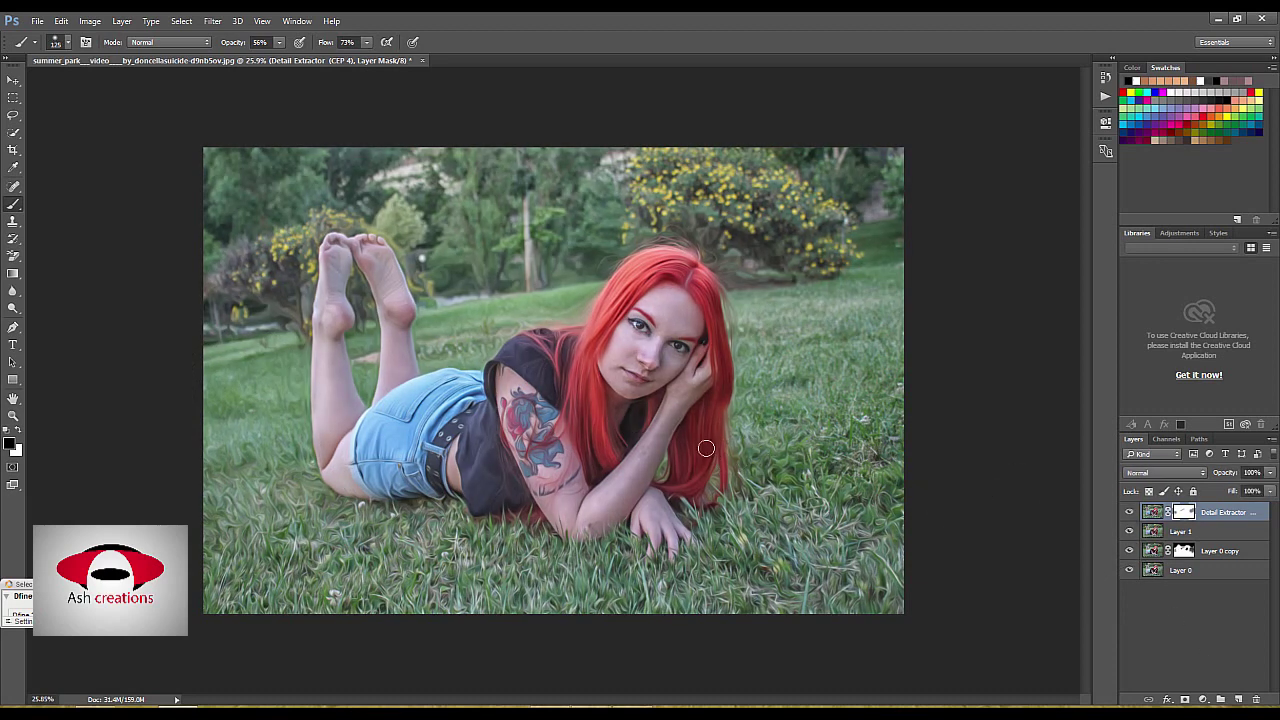
pyautogui.press('[')
pyautogui.click(1131, 512)
pyautogui.click(1131, 512)
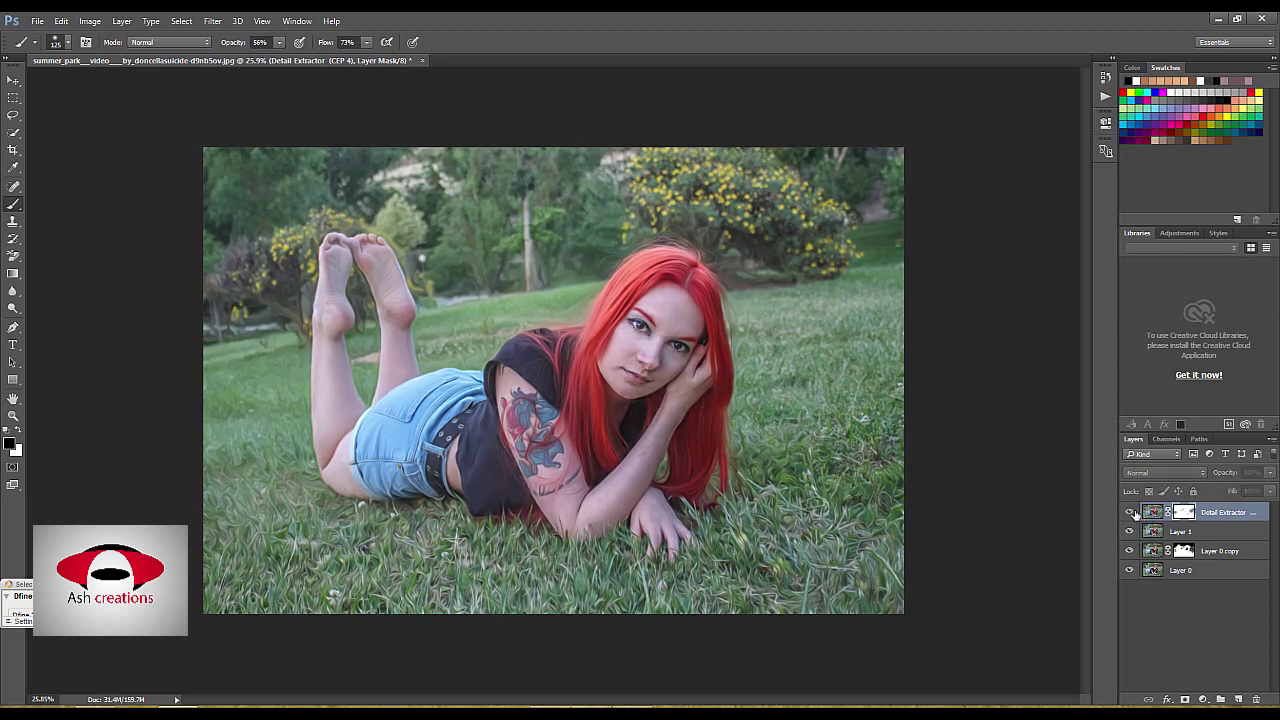
pyautogui.click(1131, 512)
pyautogui.click(1131, 512)
pyautogui.click(1131, 512)
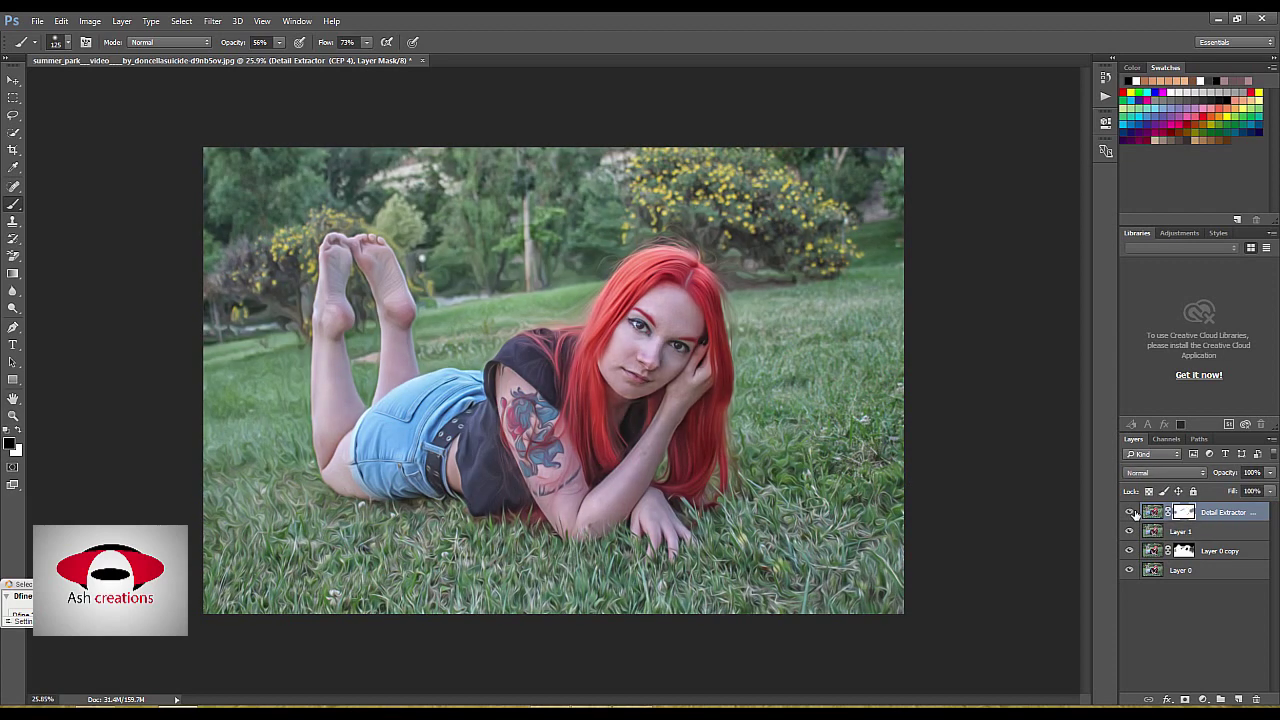
# Merge all visible layers into Layer 2 and apply Imagenomic Noiseware with default settings.
pyautogui.hotkey('ctrl', 'alt', 'shift', 'e')
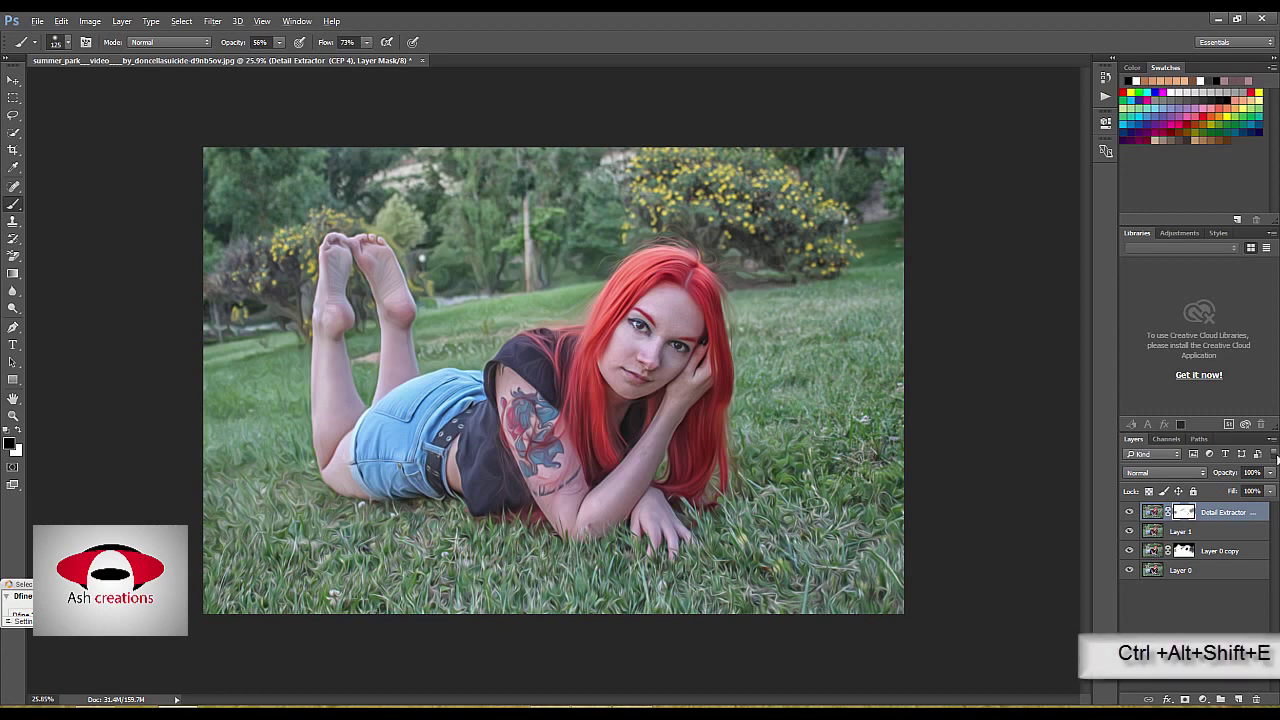
pyautogui.click(212, 21)
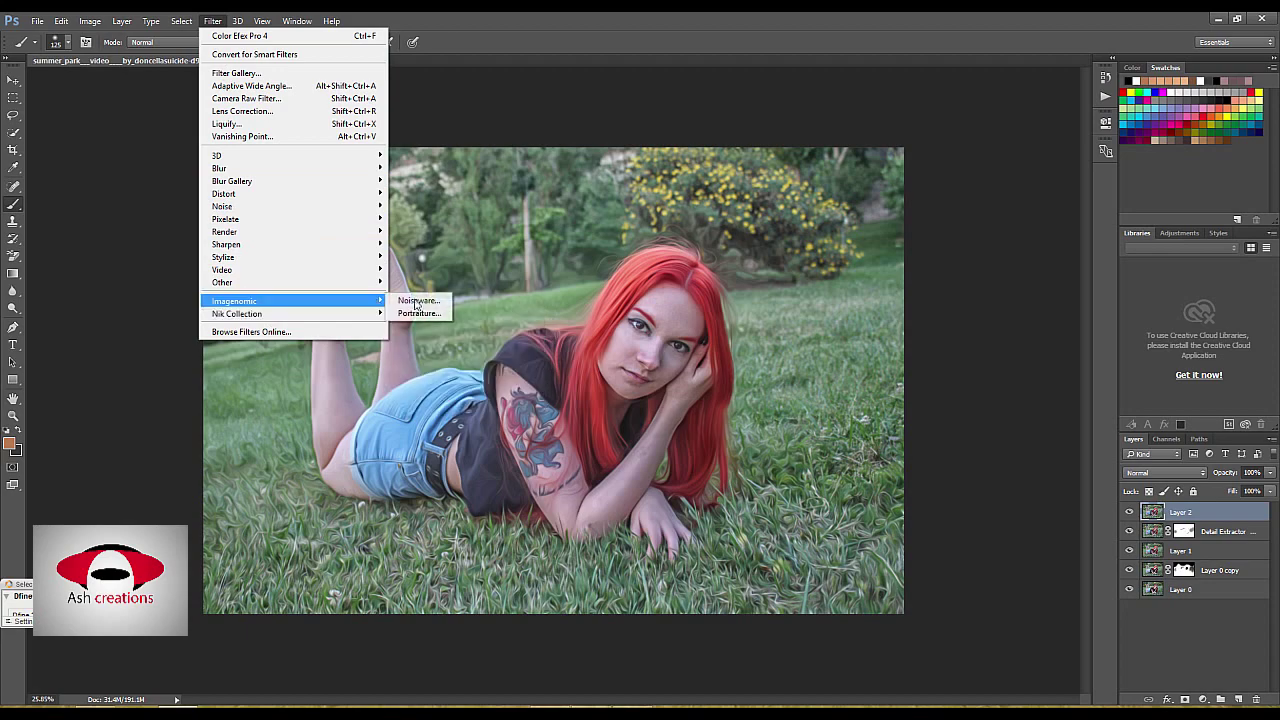
pyautogui.click(395, 301)
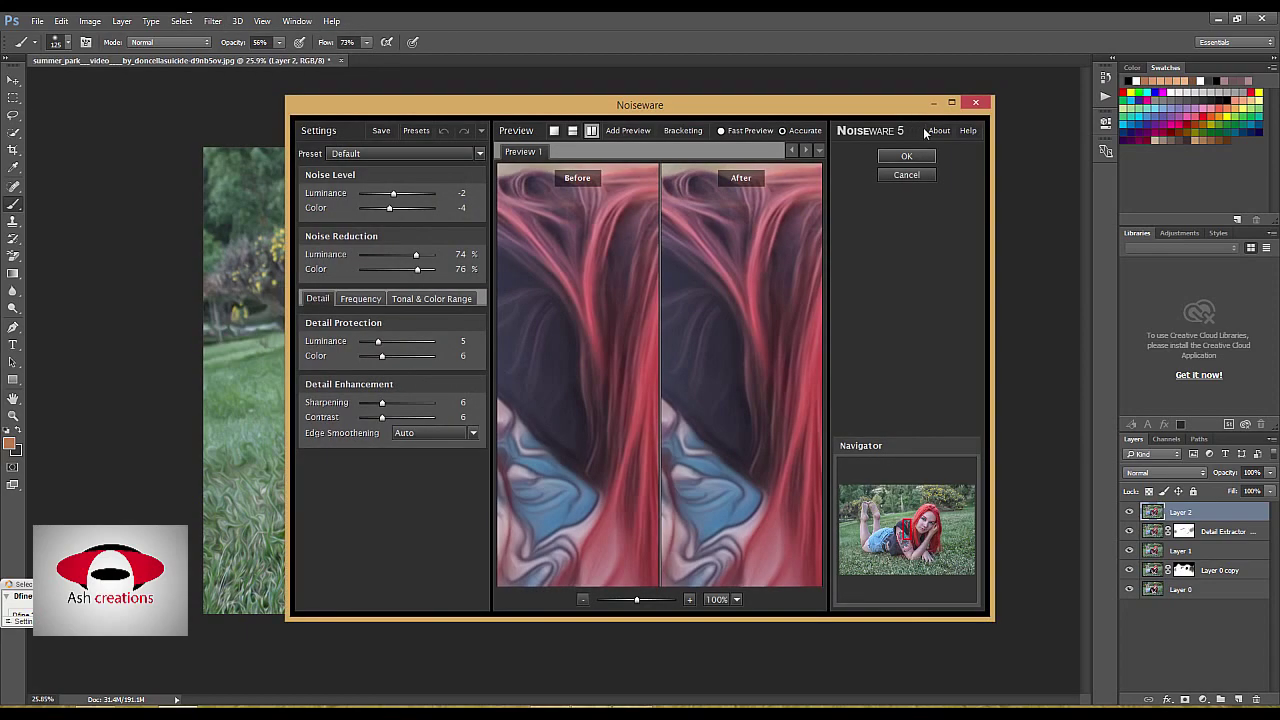
pyautogui.click(906, 156)
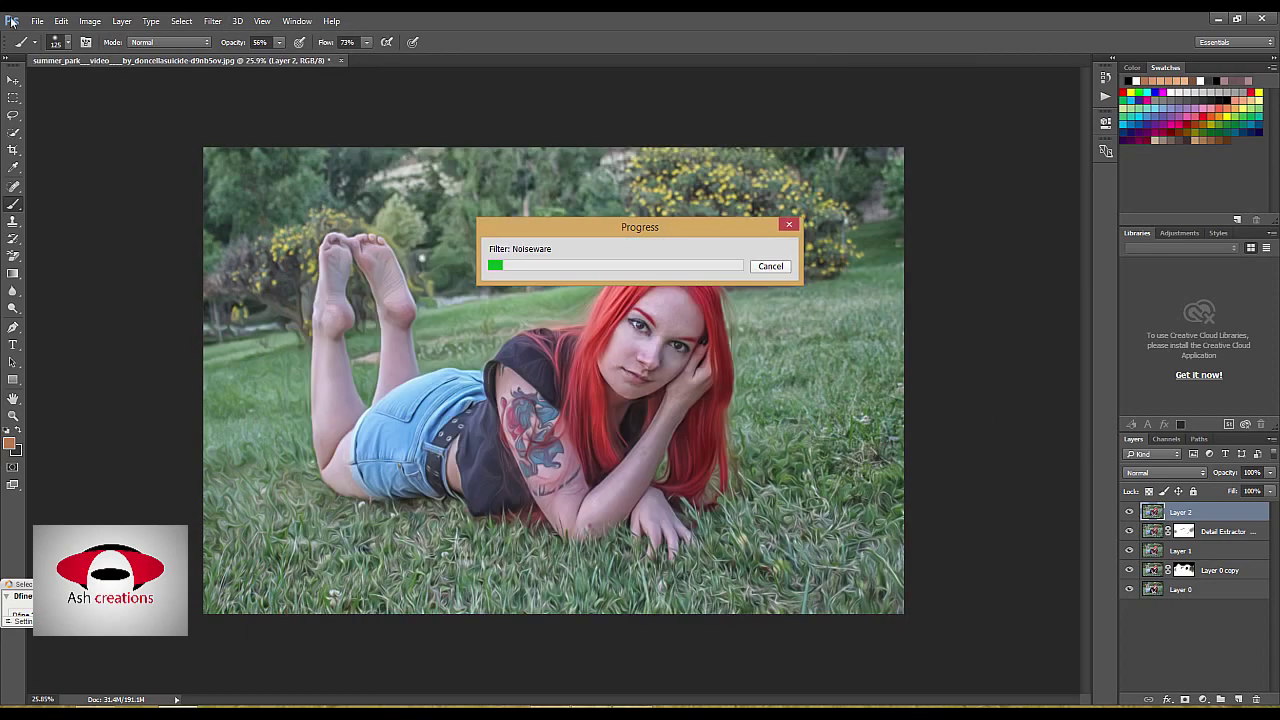
# Reapply Noiseware to Layer 2 a second time with Ctrl+F.
pyautogui.click(216, 19)
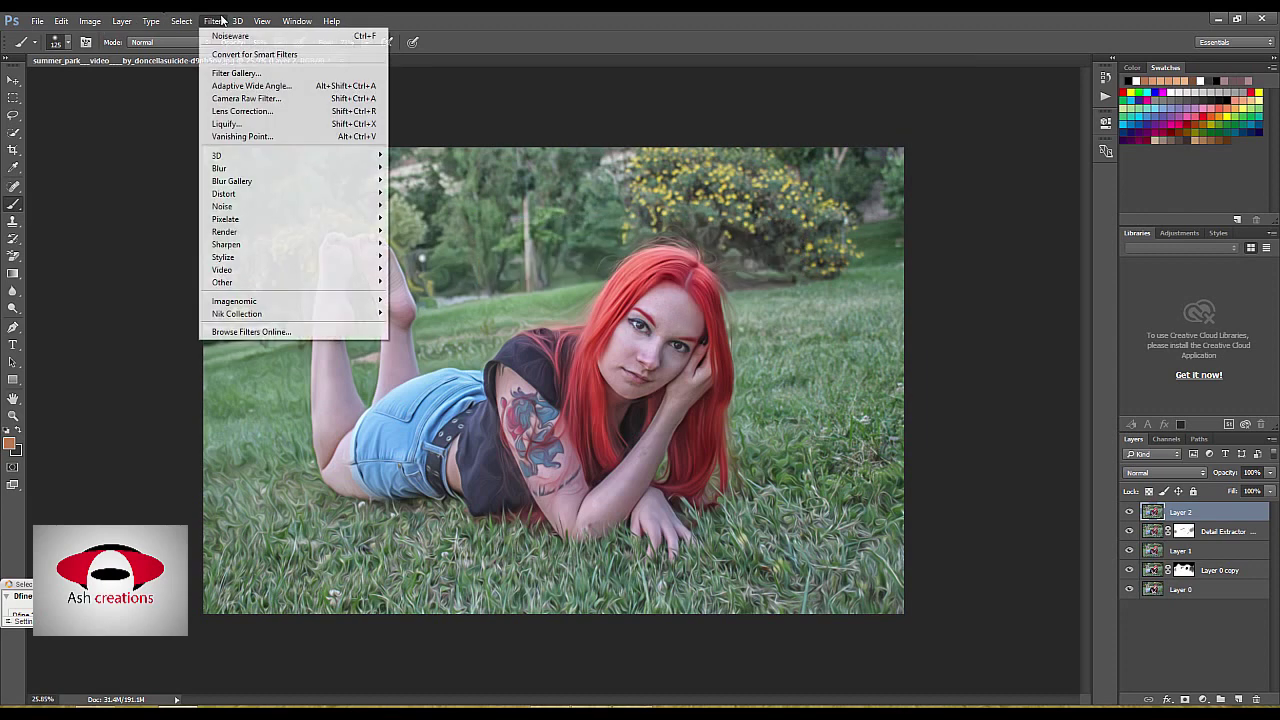
pyautogui.click(211, 19)
pyautogui.hotkey('ctrl', 'f')
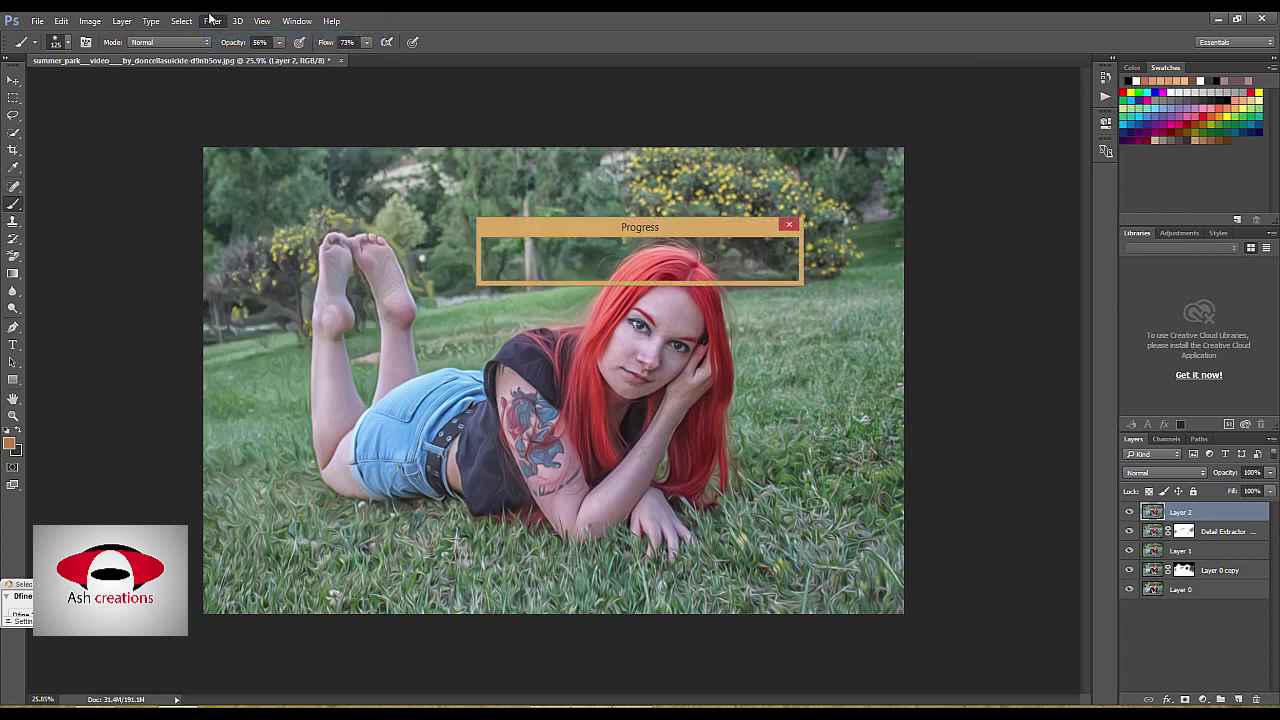
pyautogui.click(212, 20)
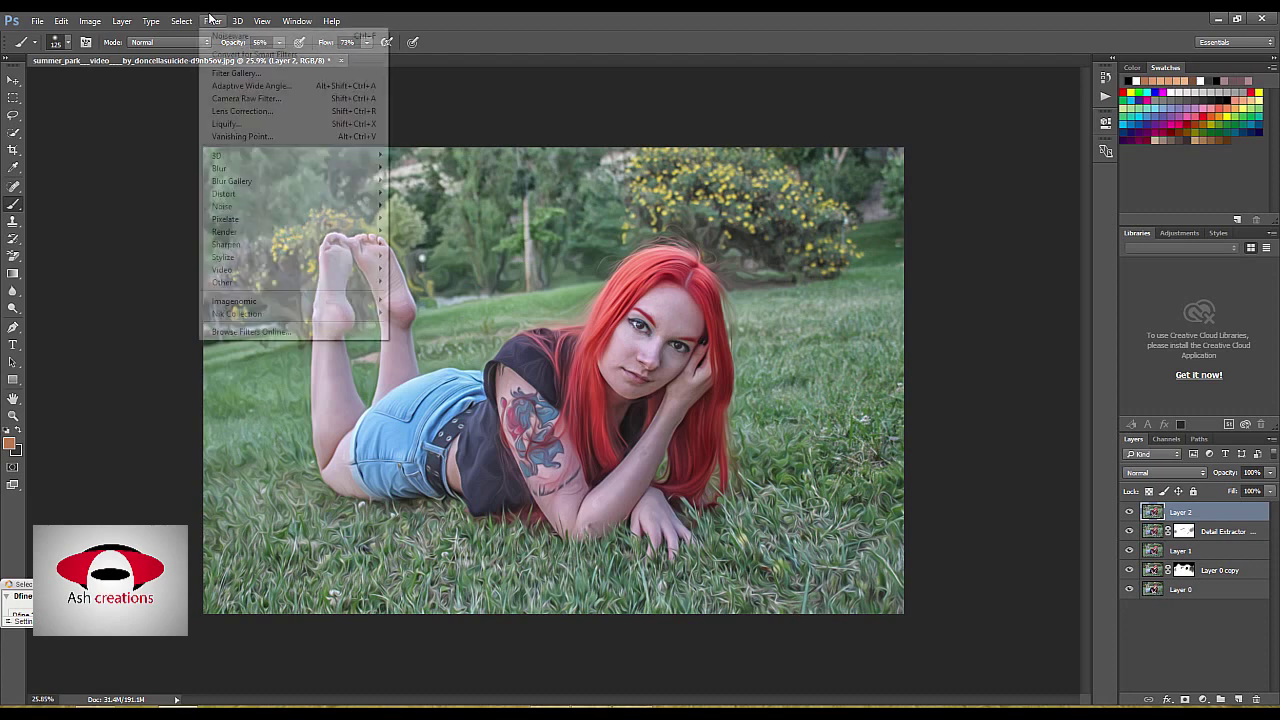
pyautogui.click(229, 37)
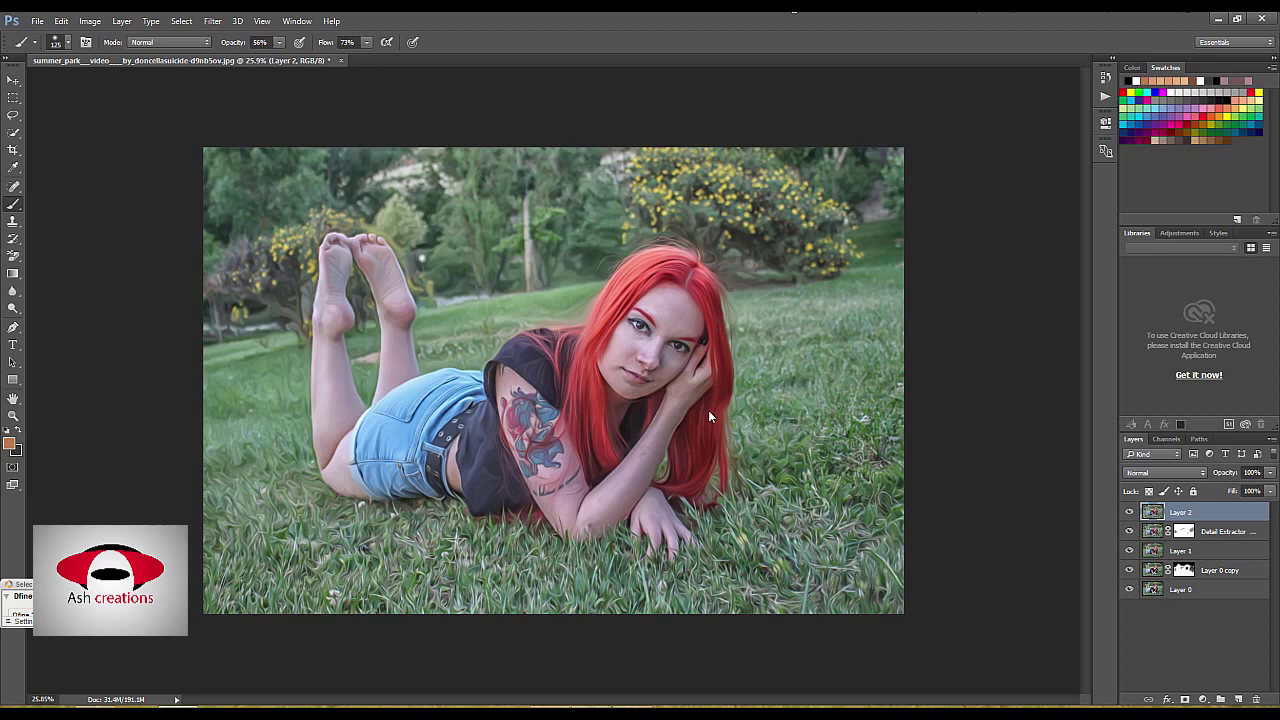
# Camera Raw on Layer 2: negative edge vignette, sharpening 15, Temperature +23.
pyautogui.click(213, 21)
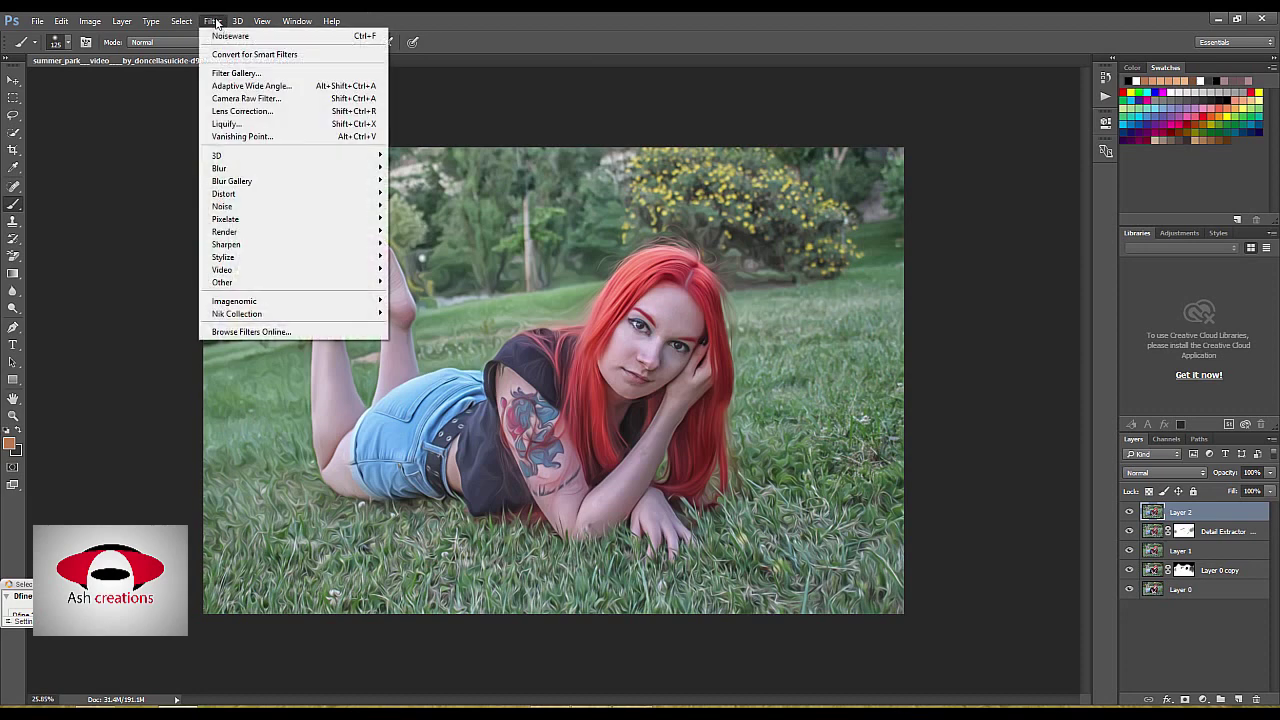
pyautogui.click(284, 100)
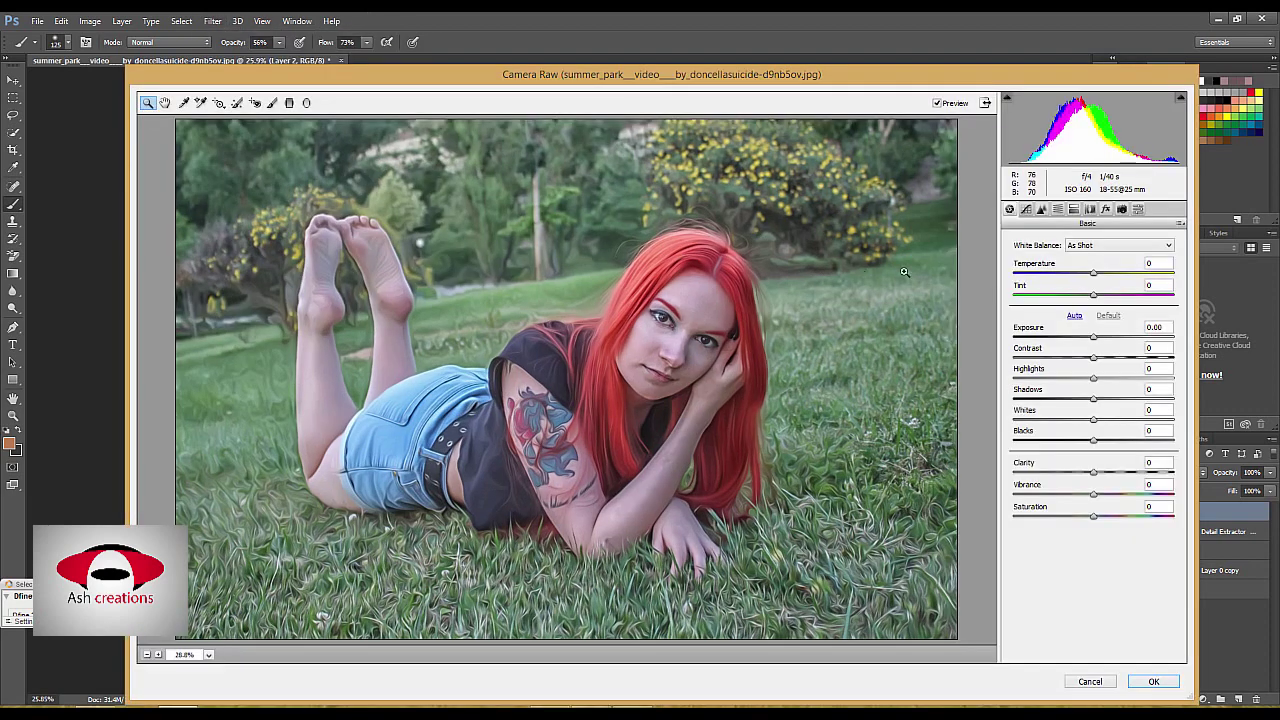
pyautogui.click(1105, 209)
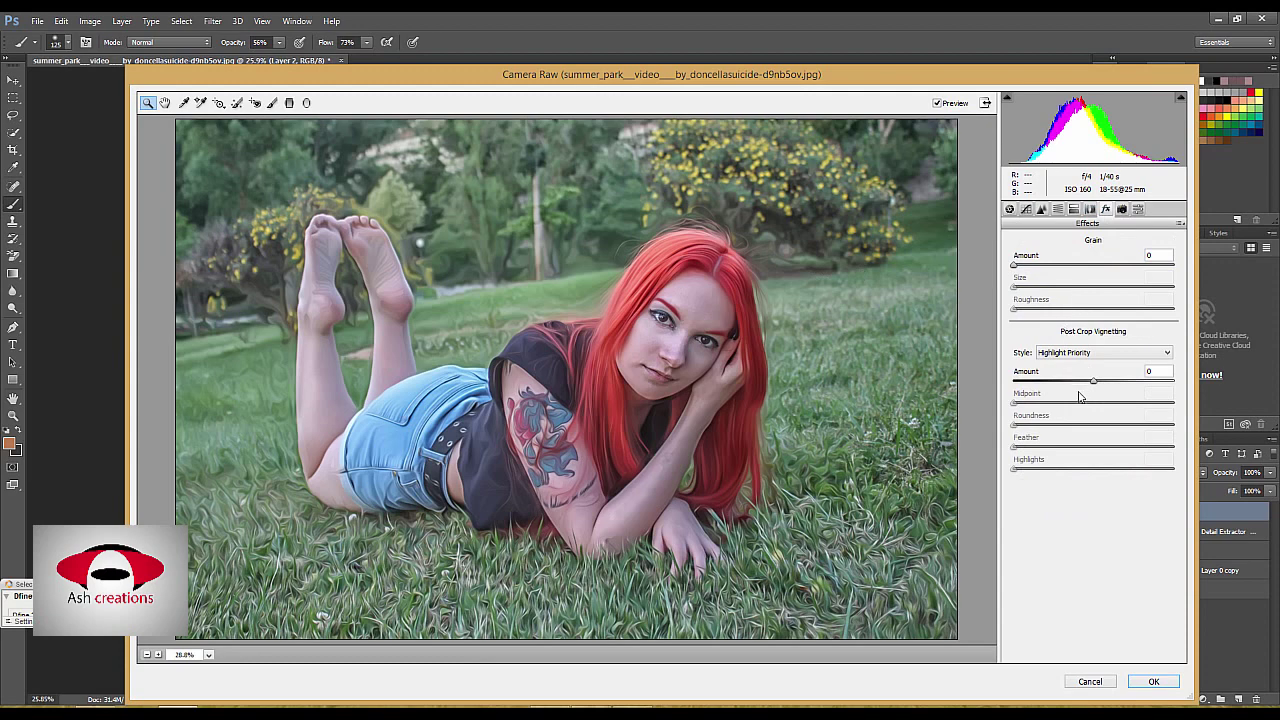
pyautogui.moveTo(1077, 381); pyautogui.dragTo(1067, 385)
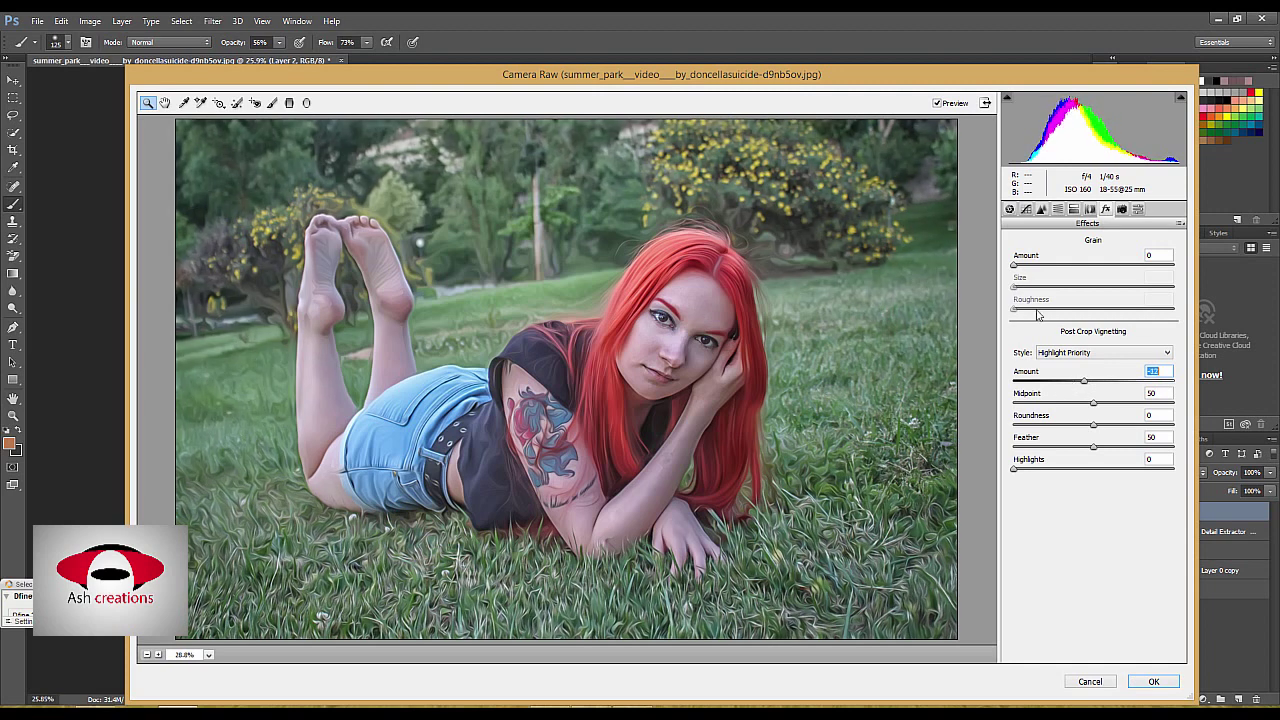
pyautogui.click(1041, 209)
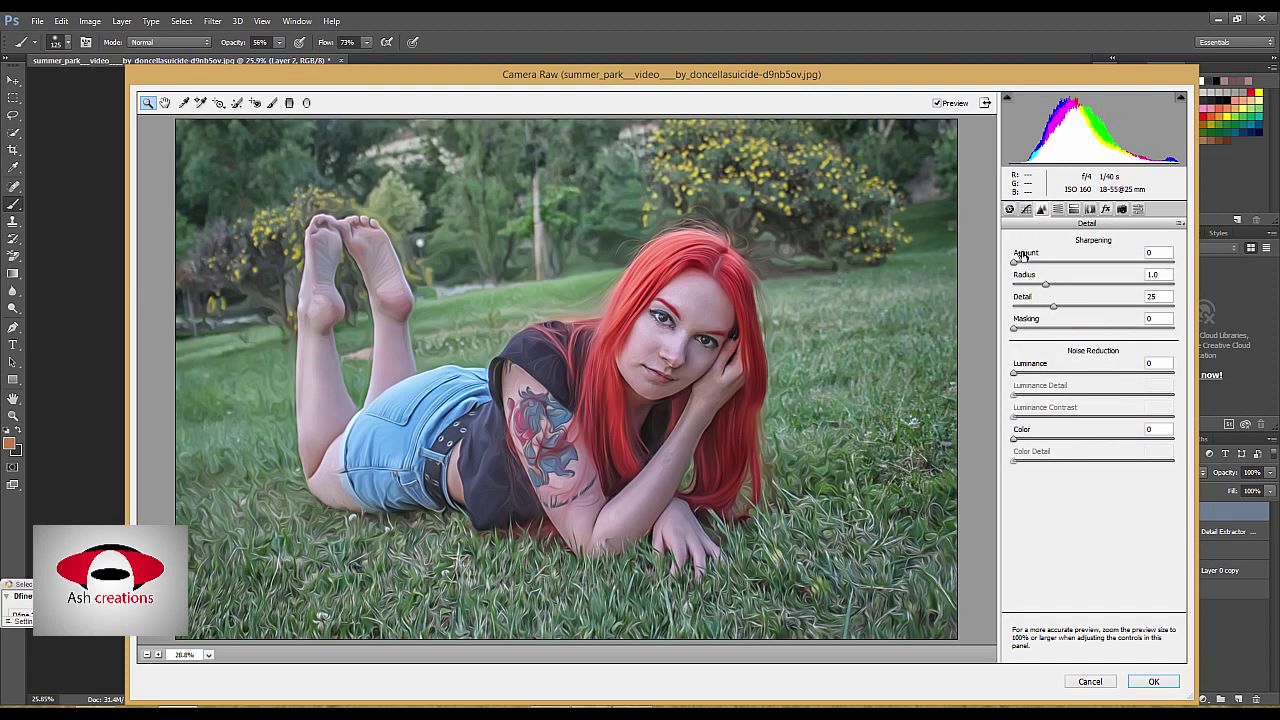
pyautogui.moveTo(1025, 260); pyautogui.dragTo(1025, 263)
pyautogui.click(1010, 210)
pyautogui.moveTo(1091, 275); pyautogui.dragTo(1108, 278)
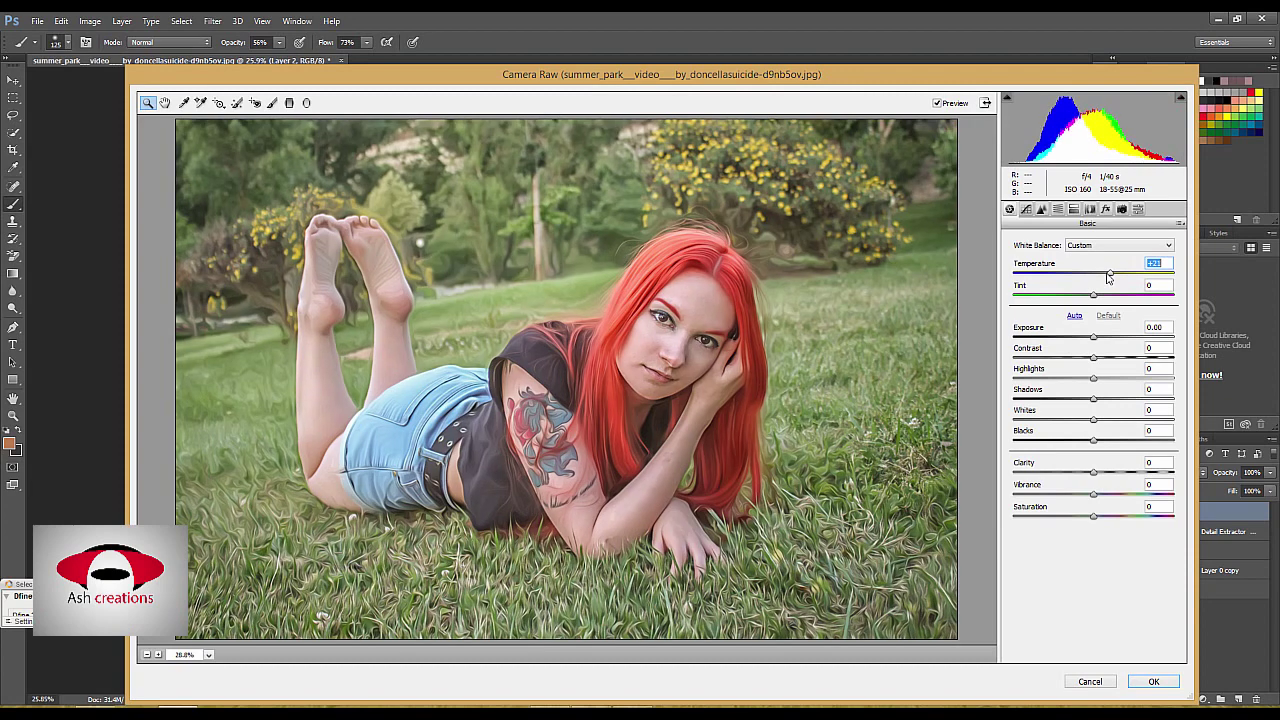
pyautogui.moveTo(1108, 278); pyautogui.dragTo(1110, 279)
pyautogui.click(1145, 680)
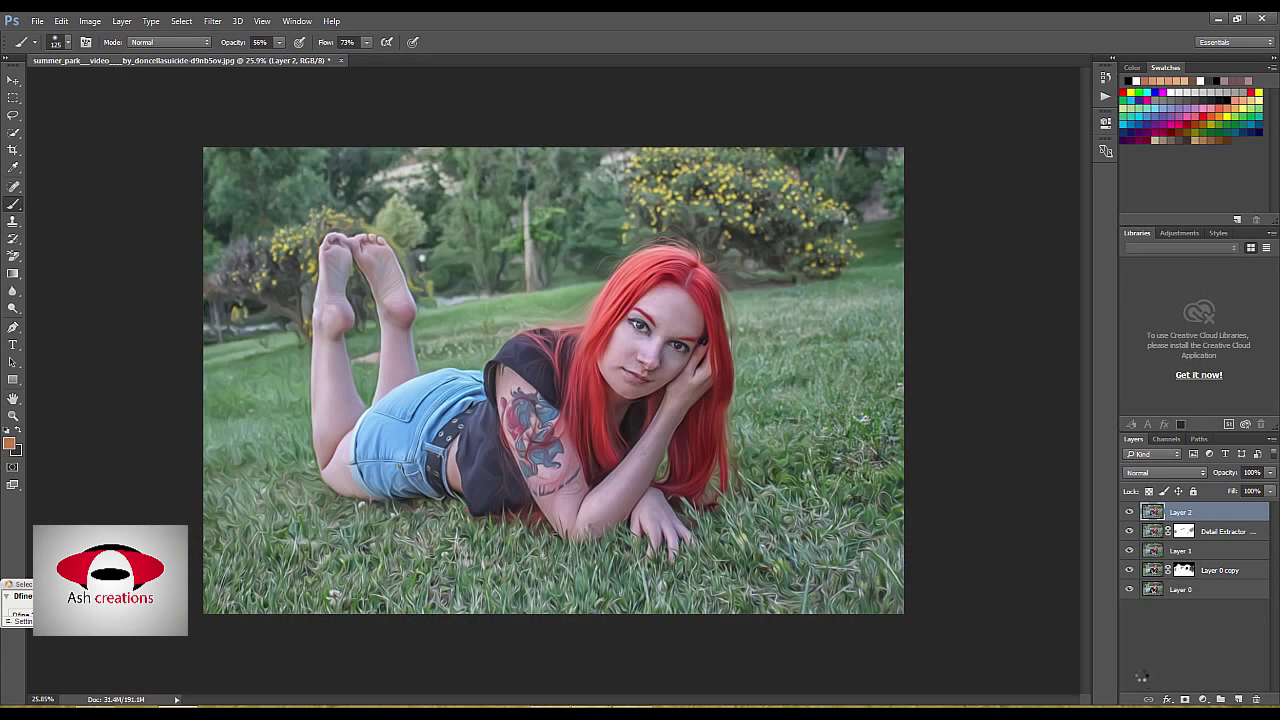
# Toggle Layer 2's visibility to compare its effect, leaving it hidden.
pyautogui.click(1129, 512)
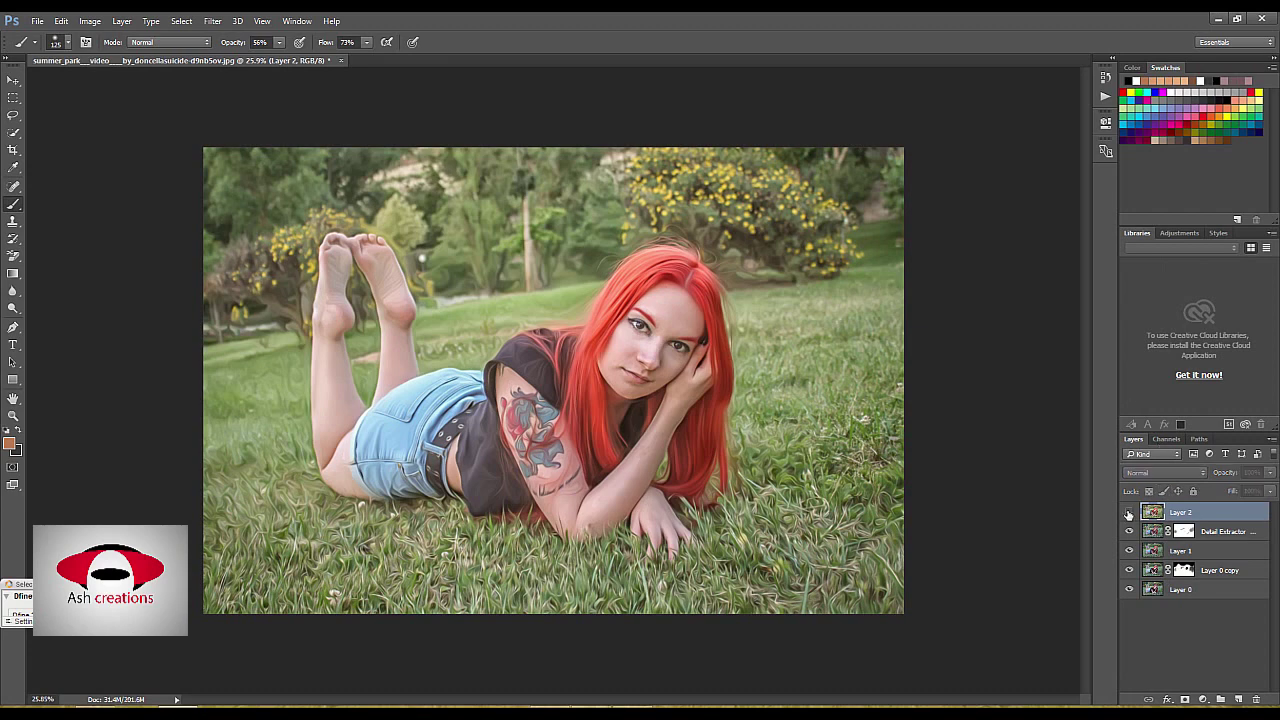
pyautogui.click(1129, 512)
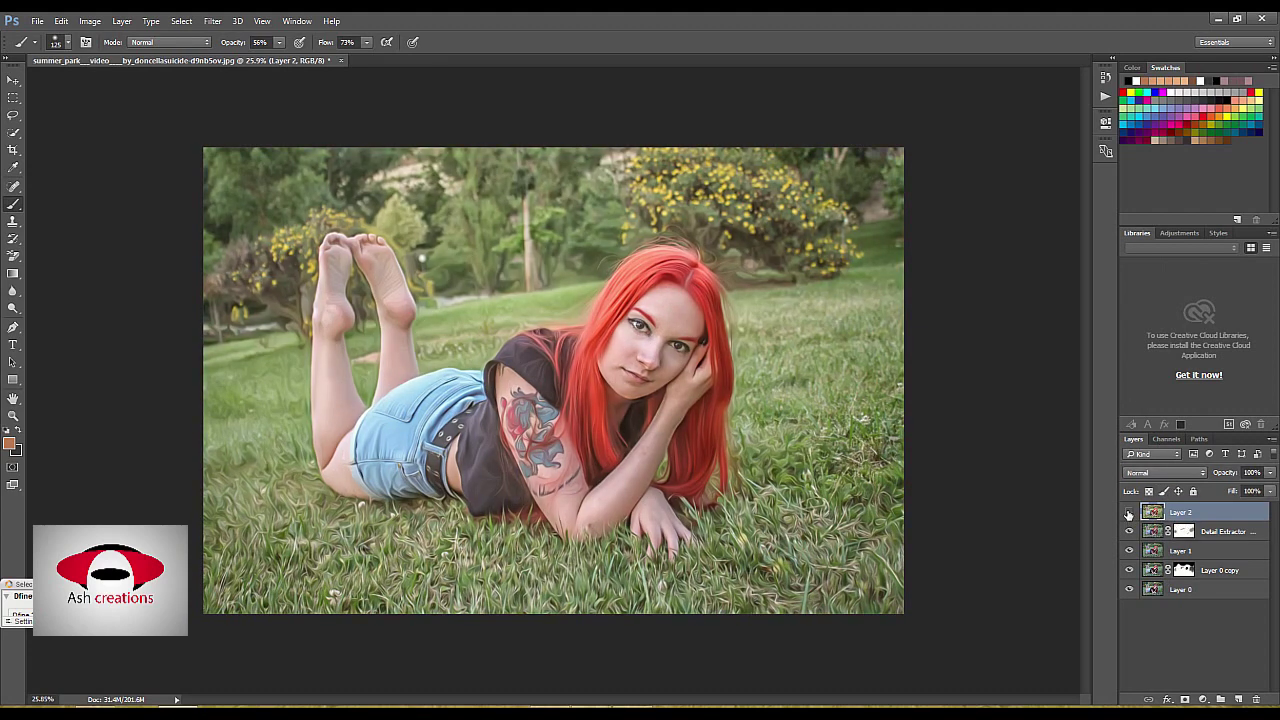
pyautogui.click(1129, 512)
pyautogui.click(1129, 512)
pyautogui.click(1129, 512)
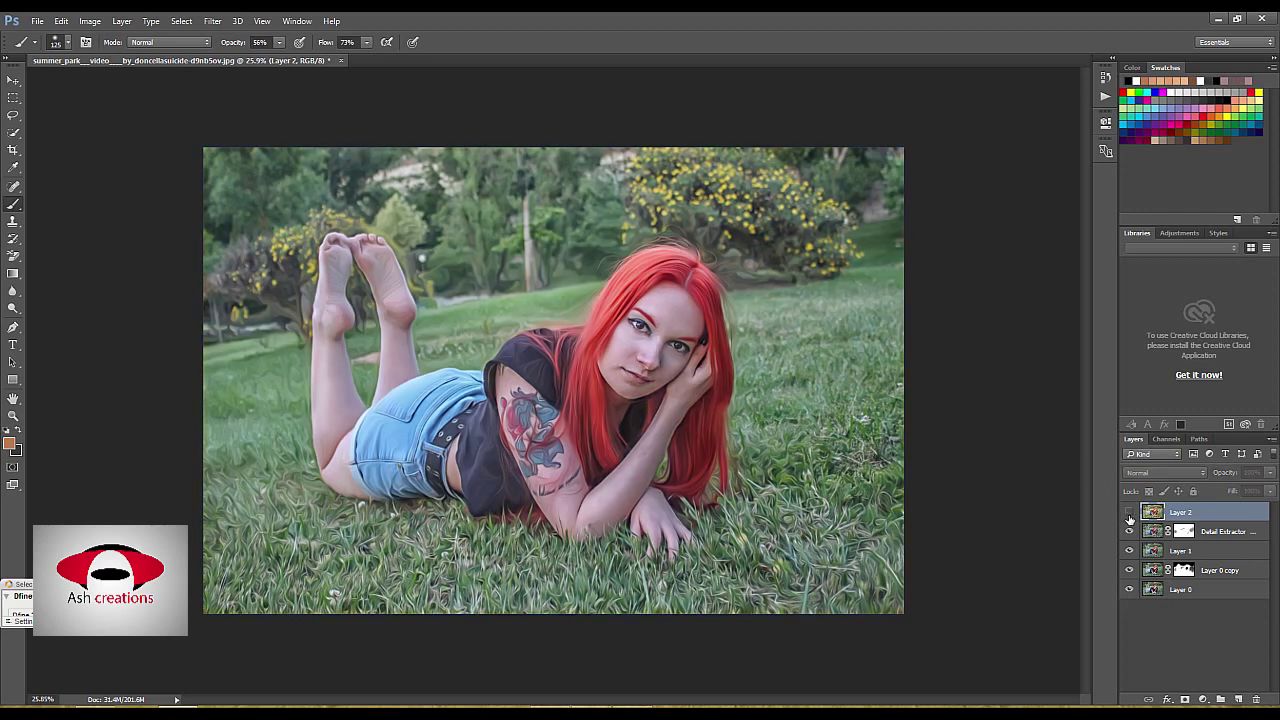
pyautogui.click(1129, 512)
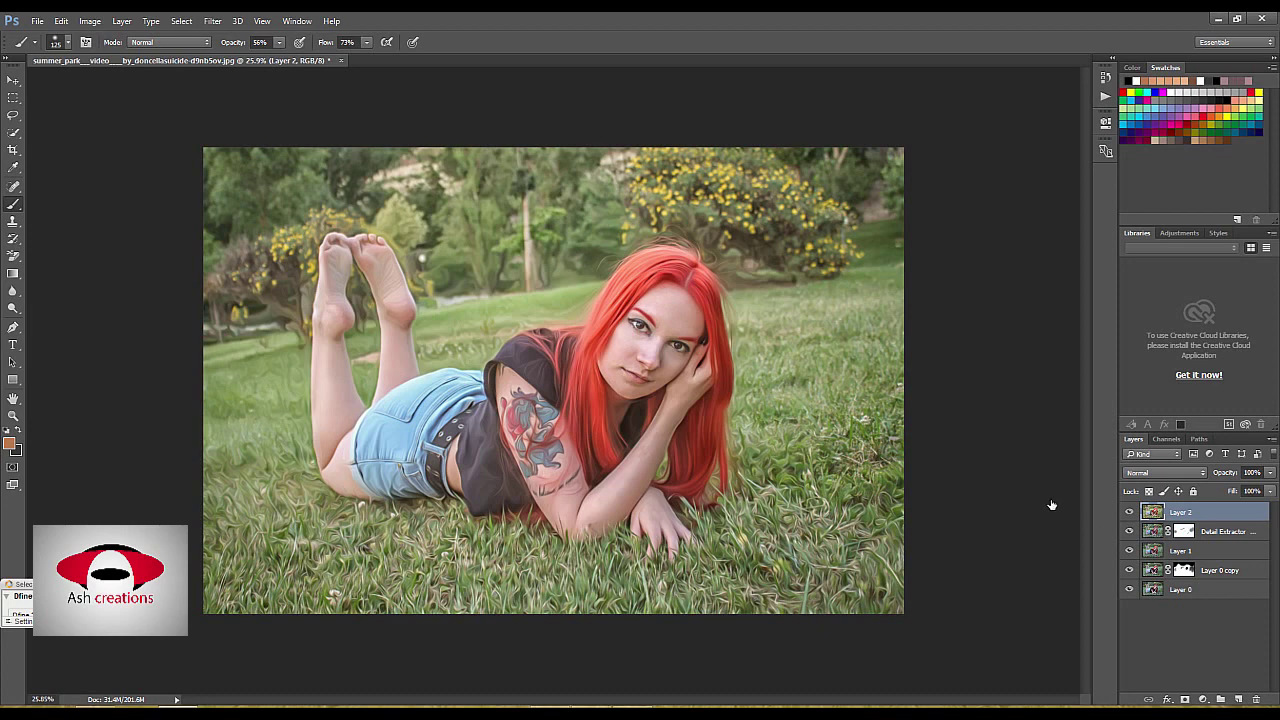
# Add a Curves layer with the Red channel curve raised, then invert its mask.
pyautogui.click(1204, 699)
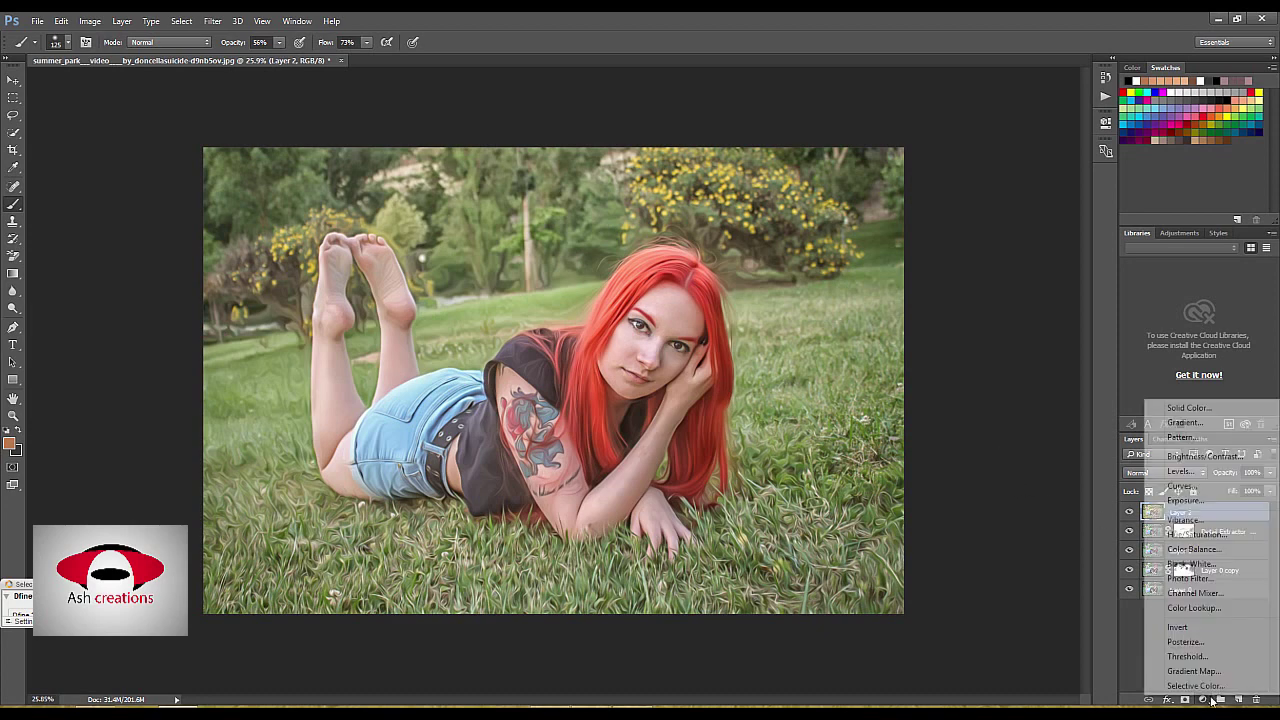
pyautogui.click(1175, 486)
pyautogui.click(958, 171)
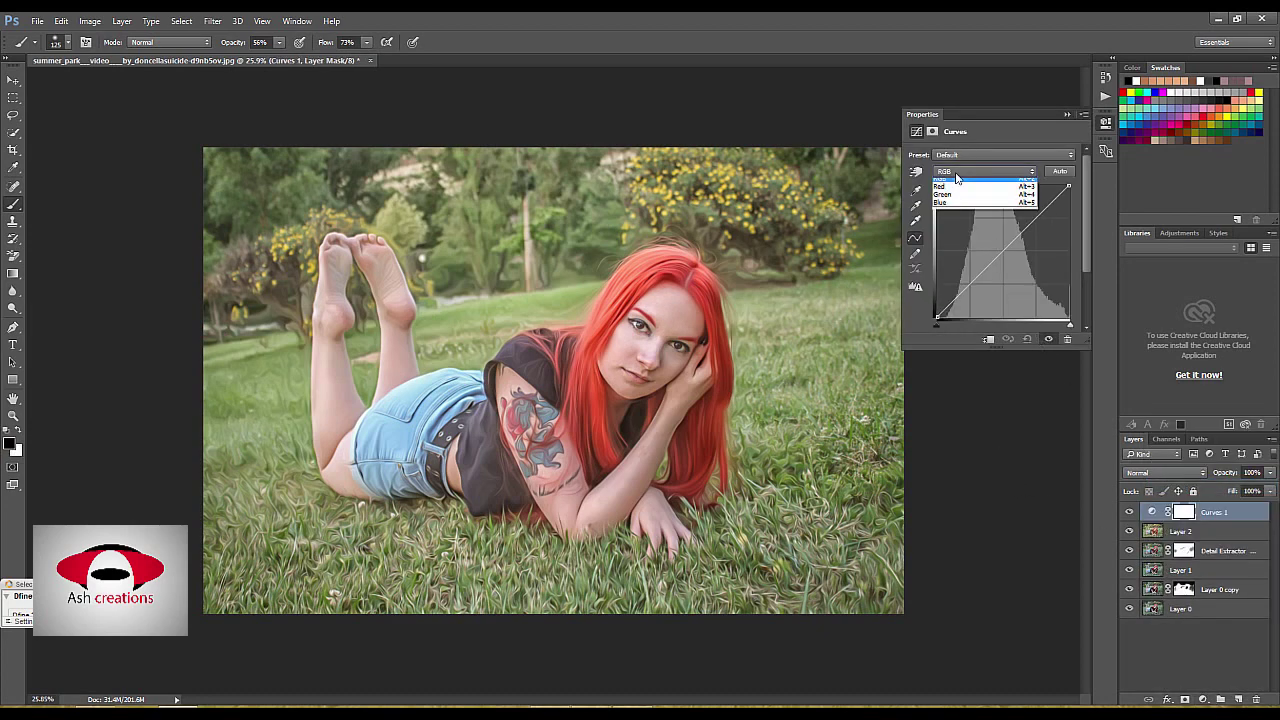
pyautogui.click(953, 193)
pyautogui.moveTo(1005, 255); pyautogui.dragTo(993, 240)
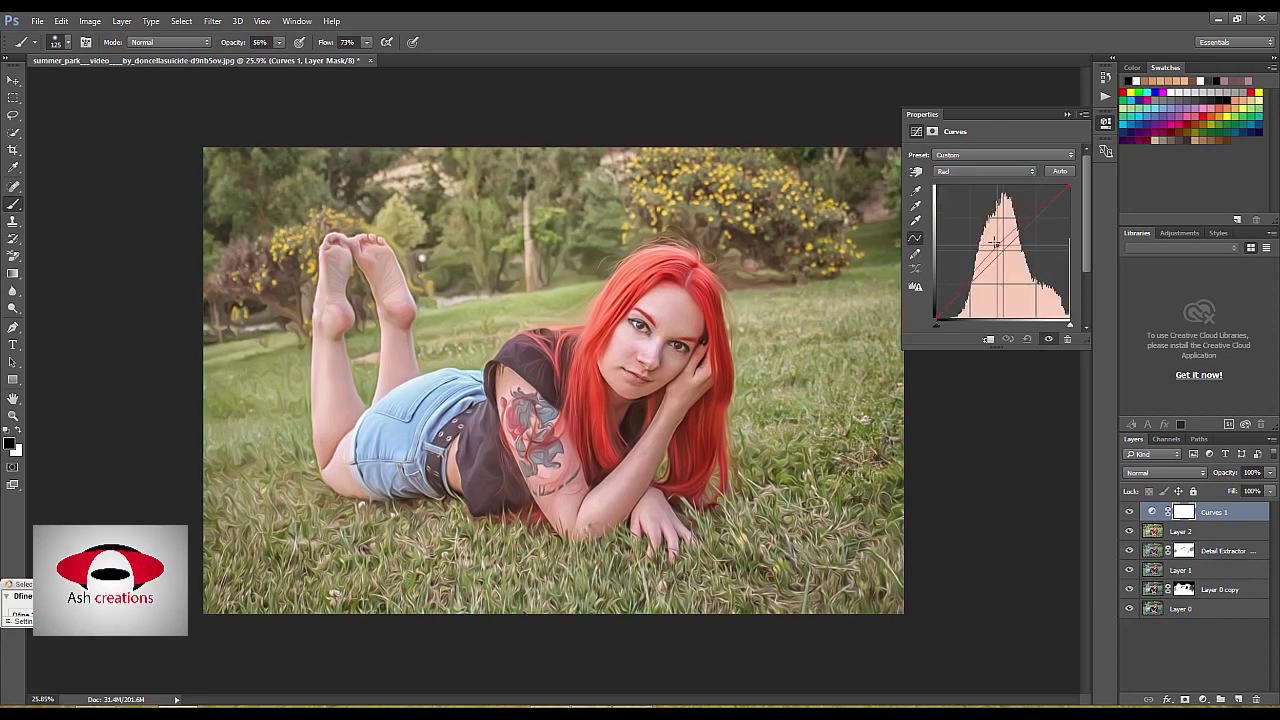
pyautogui.hotkey('ctrl', 'i')
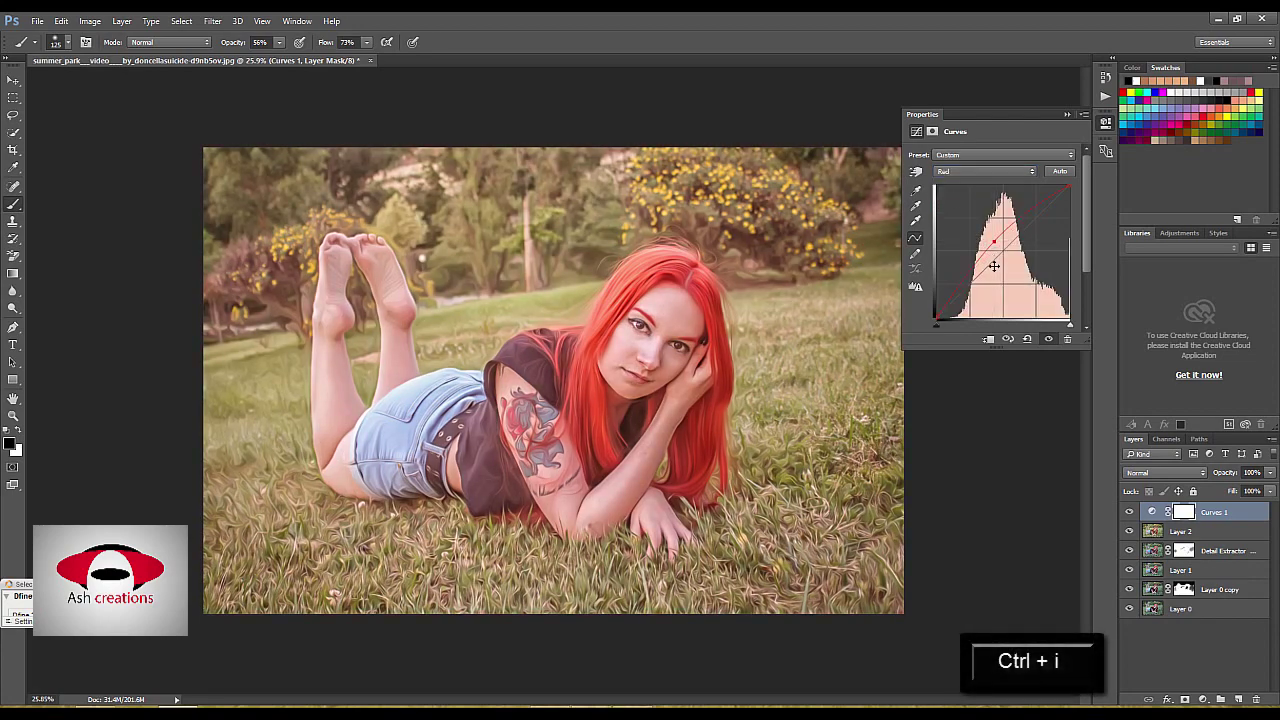
# Zoom in on the face, set white as foreground, and shrink the brush to iris size.
pyautogui.scroll(5, 645, 350)
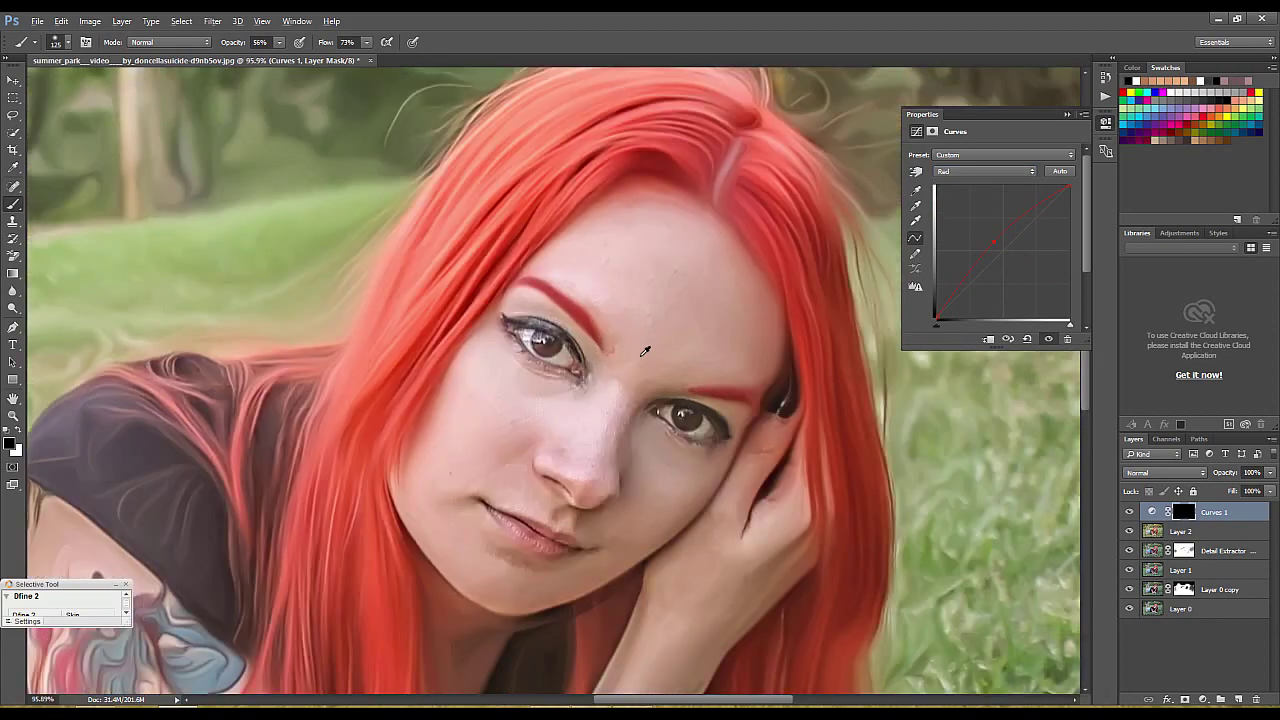
pyautogui.scroll(1, 645, 350)
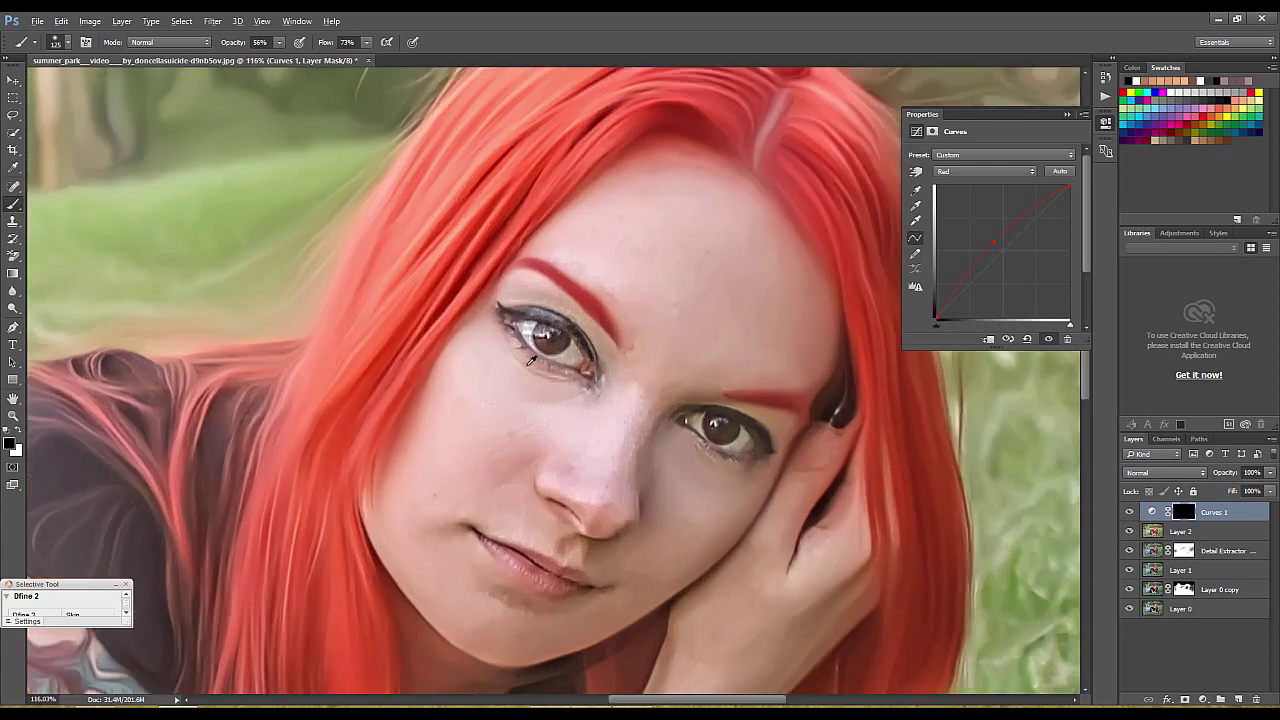
pyautogui.click(18, 432)
pyautogui.press('[')
pyautogui.press('[')
pyautogui.press('[')
pyautogui.press('[')
pyautogui.press('[')
# Fine-tune the red curve point for warmer irises and compare with Curves 1 hidden.
pyautogui.moveTo(996, 243); pyautogui.dragTo(988, 235)
pyautogui.click(1129, 513)
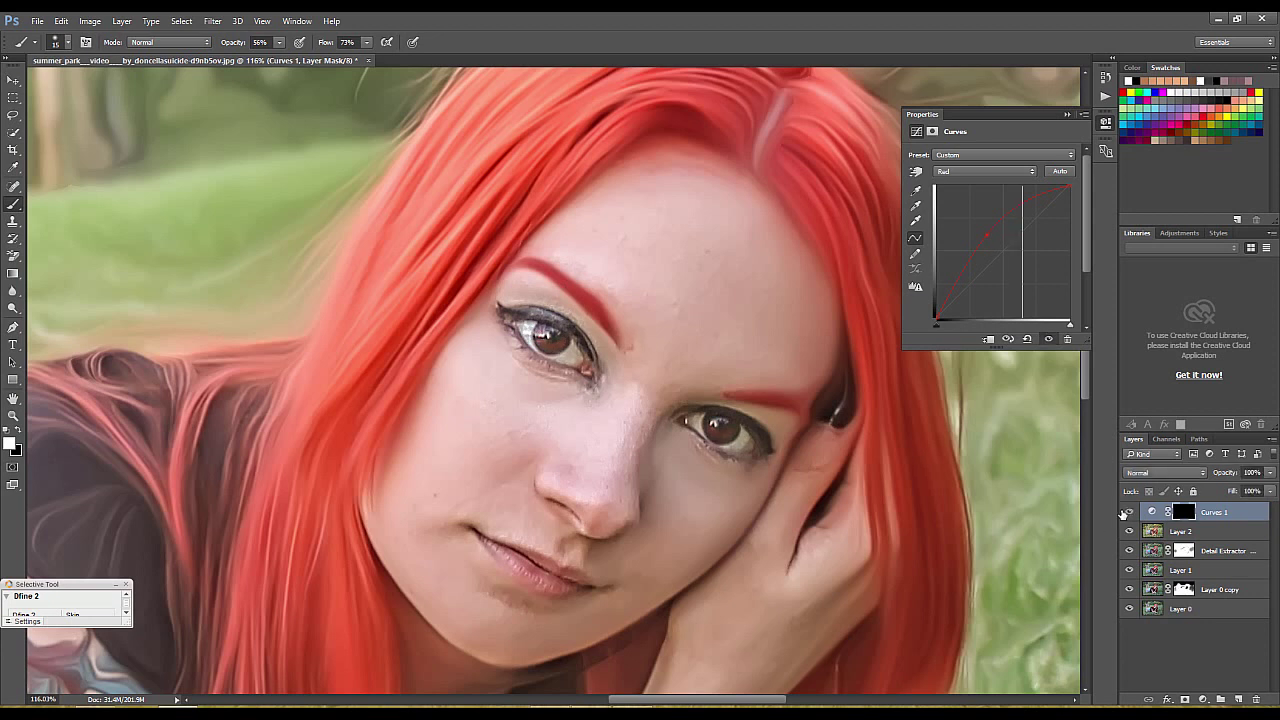
pyautogui.click(1203, 699)
# Add Curves 2 with the RGB curve pulled down to darken, and invert its mask.
pyautogui.click(1183, 490)
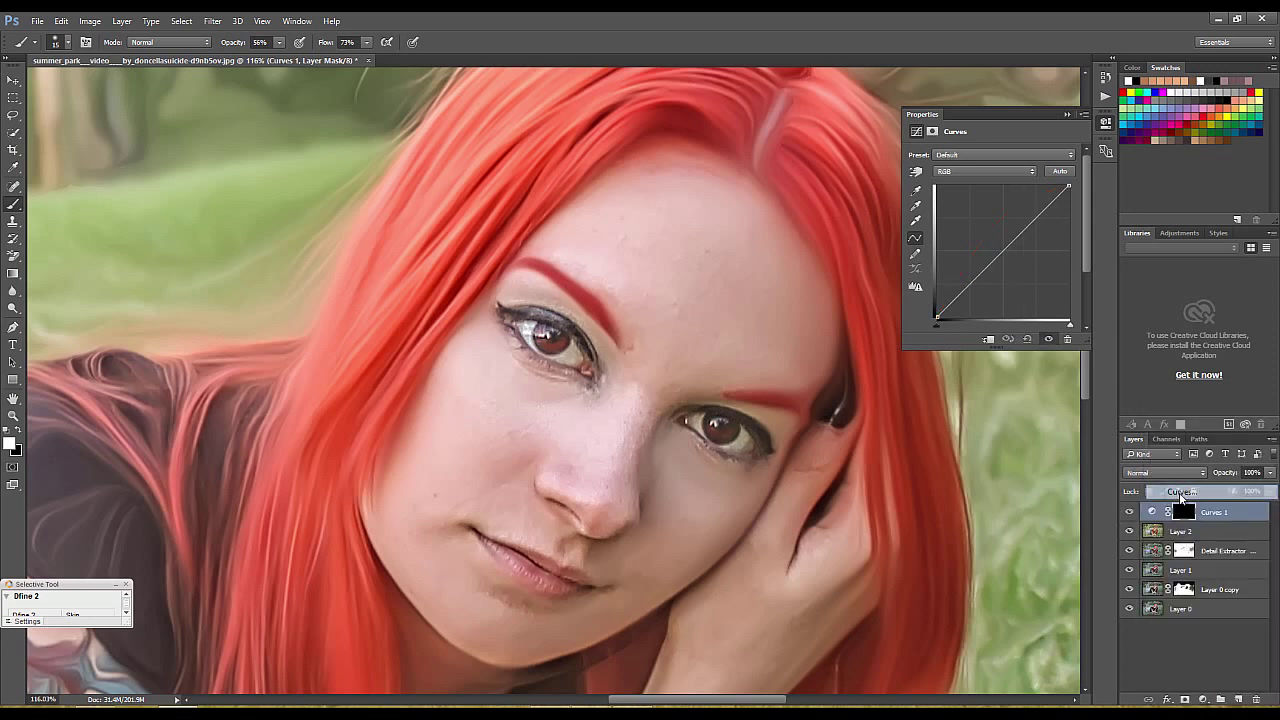
pyautogui.moveTo(1007, 258); pyautogui.dragTo(1013, 268)
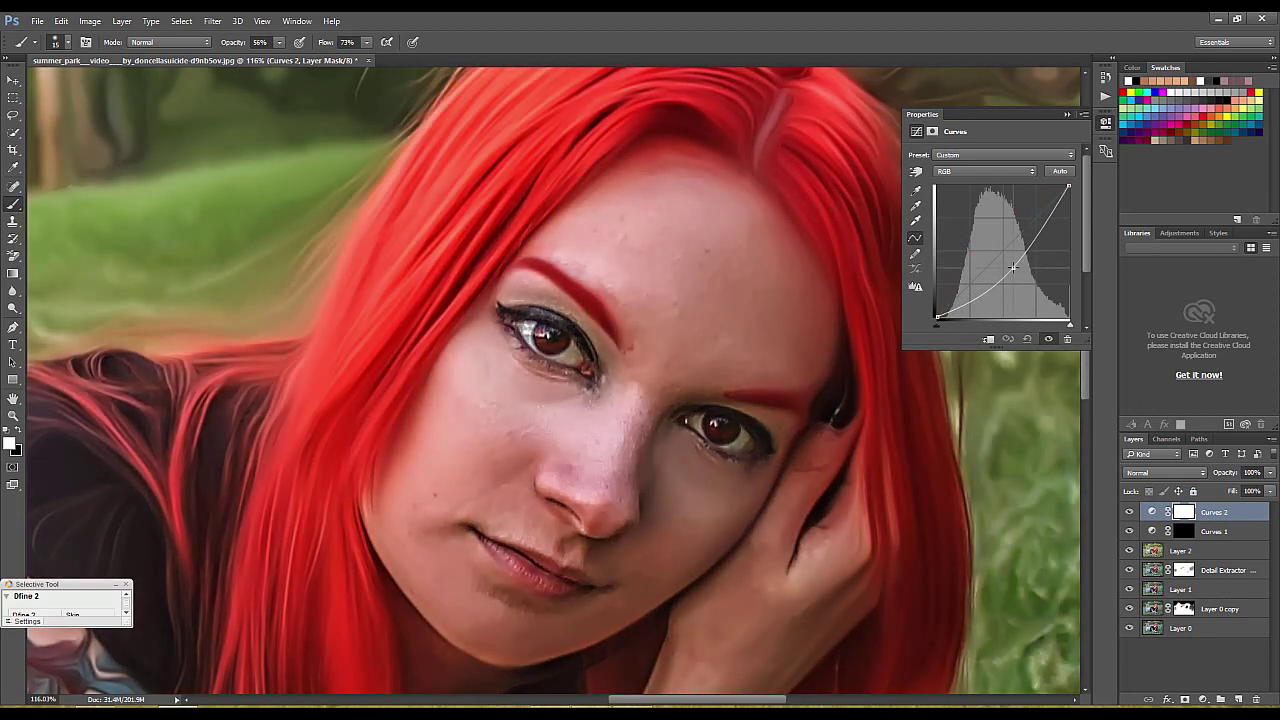
pyautogui.hotkey('ctrl', 'i')
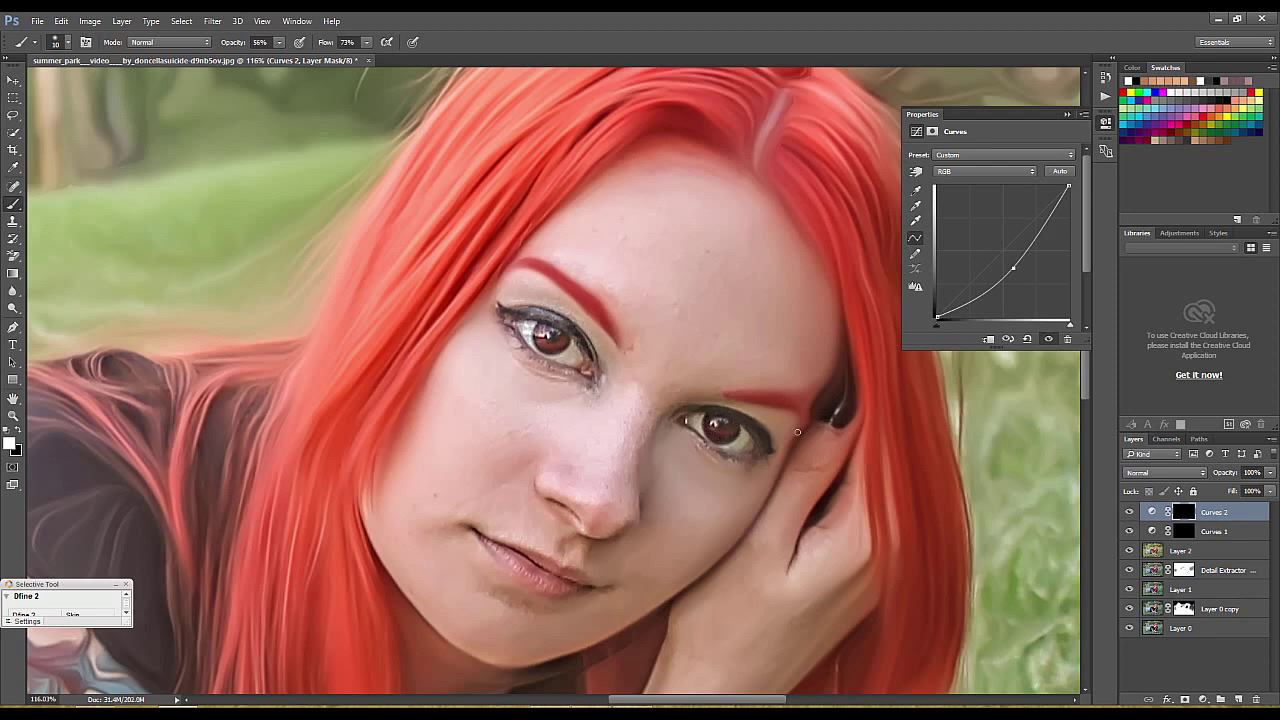
pyautogui.scroll(-2, 929, 573)
# Select Curves 1 with Curves 2, group them as Group 1, and collapse the Properties panel.
pyautogui.scroll(-2, 929, 573)
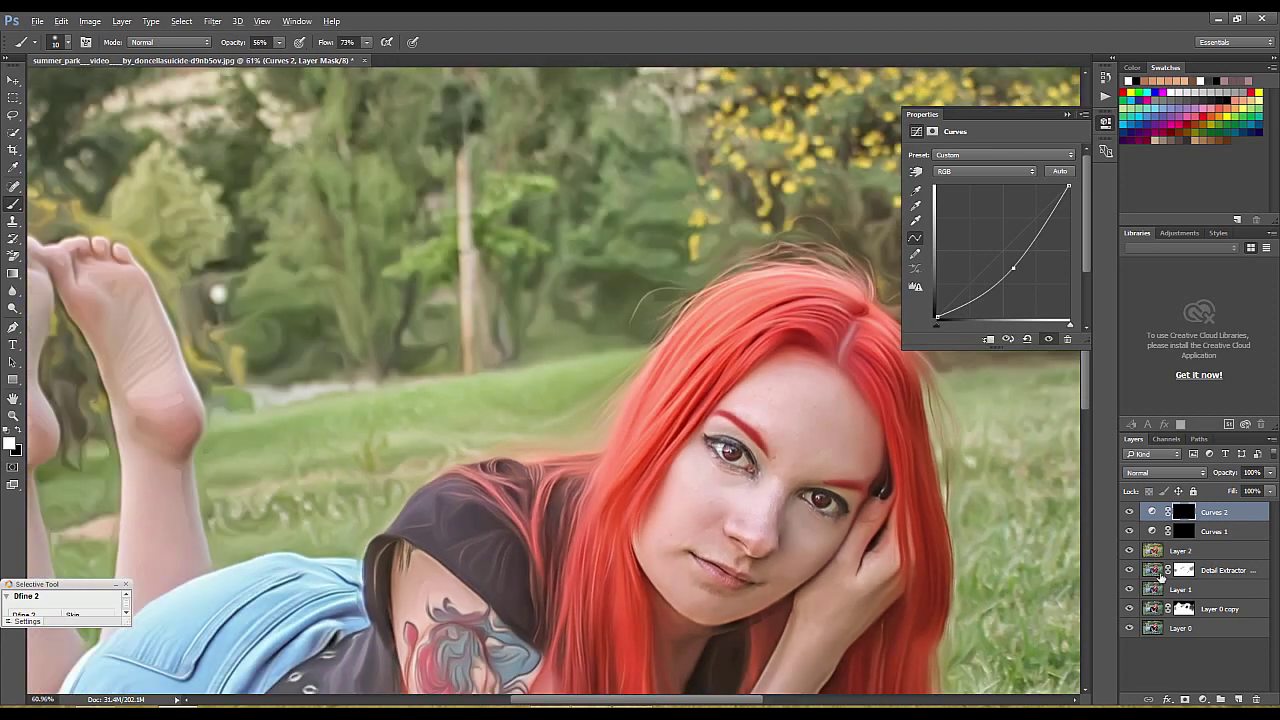
pyautogui.keyDown('ctrl'); pyautogui.click(1213, 535); pyautogui.keyUp('ctrl')
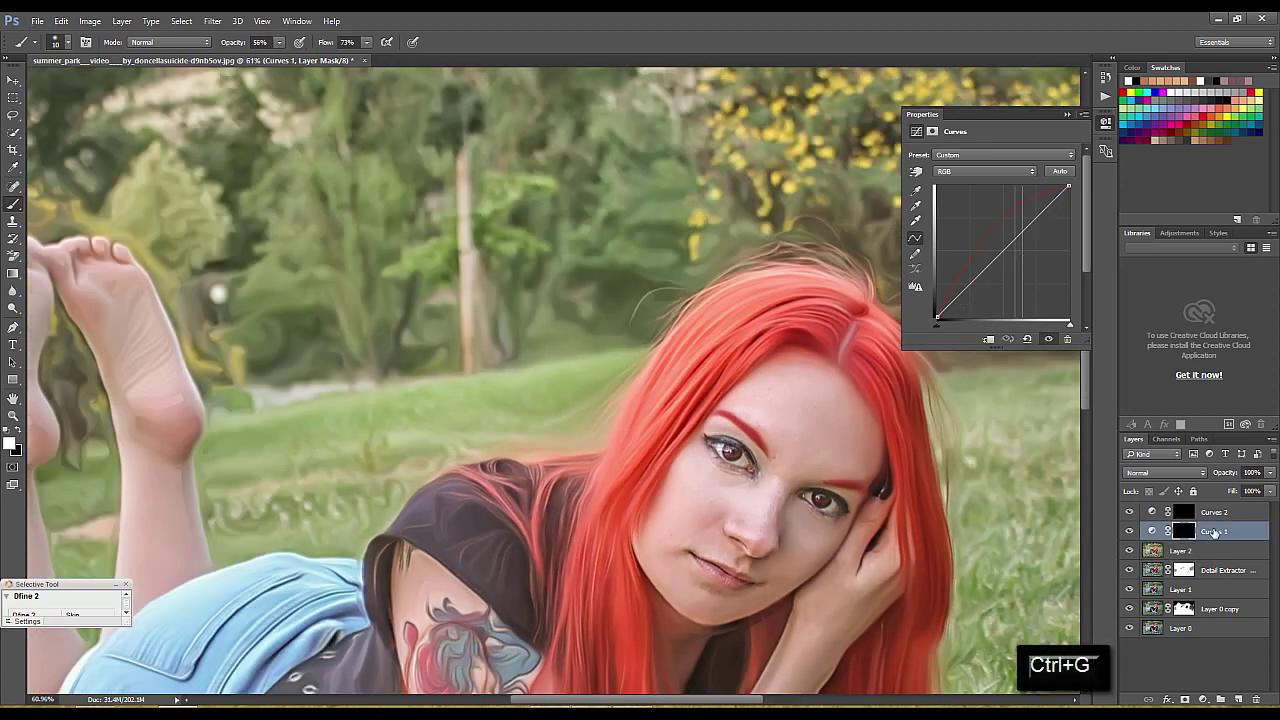
pyautogui.hotkey('ctrl', 'g')
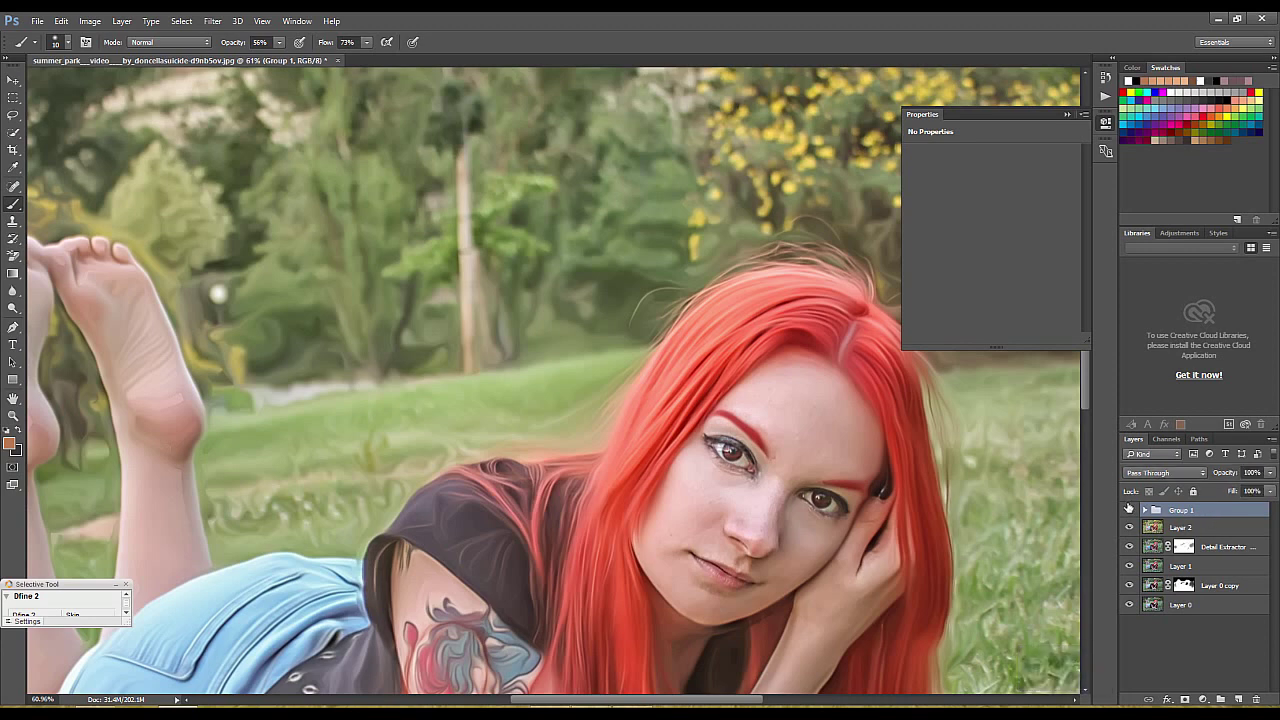
pyautogui.scroll(-2, 916, 397)
pyautogui.scroll(-1, 916, 397)
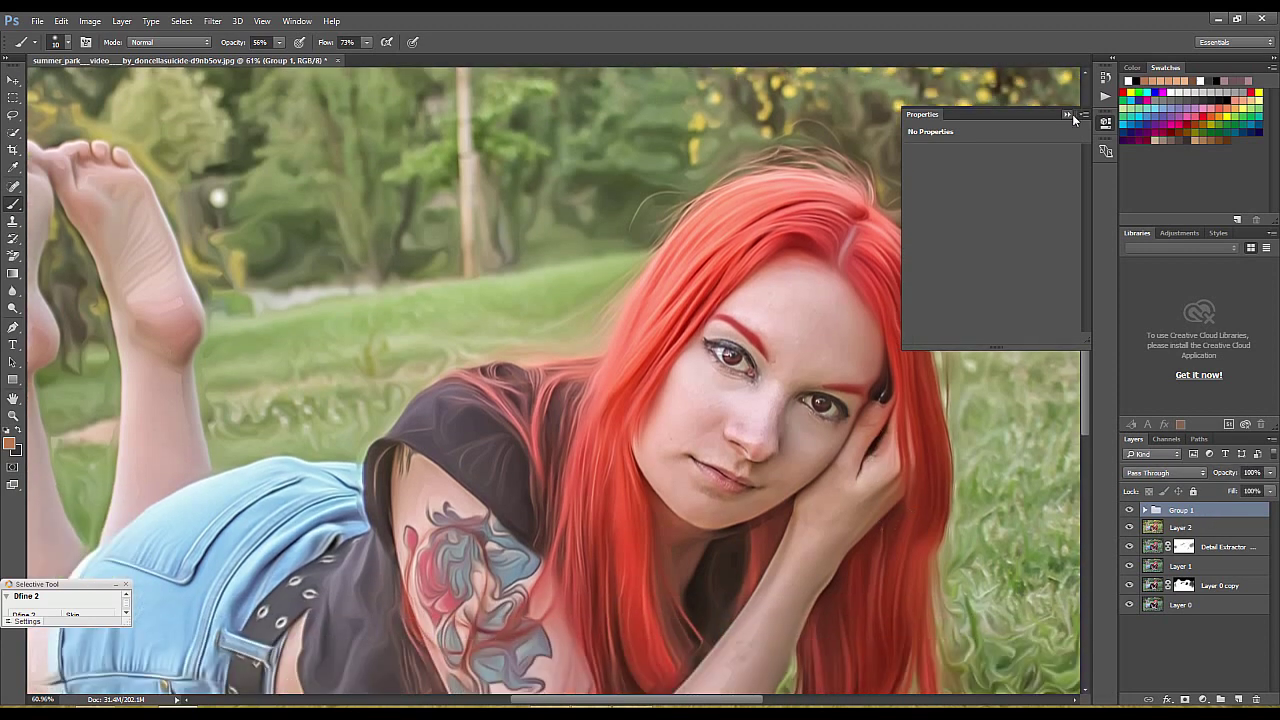
pyautogui.click(1072, 114)
pyautogui.scroll(3, 913, 300)
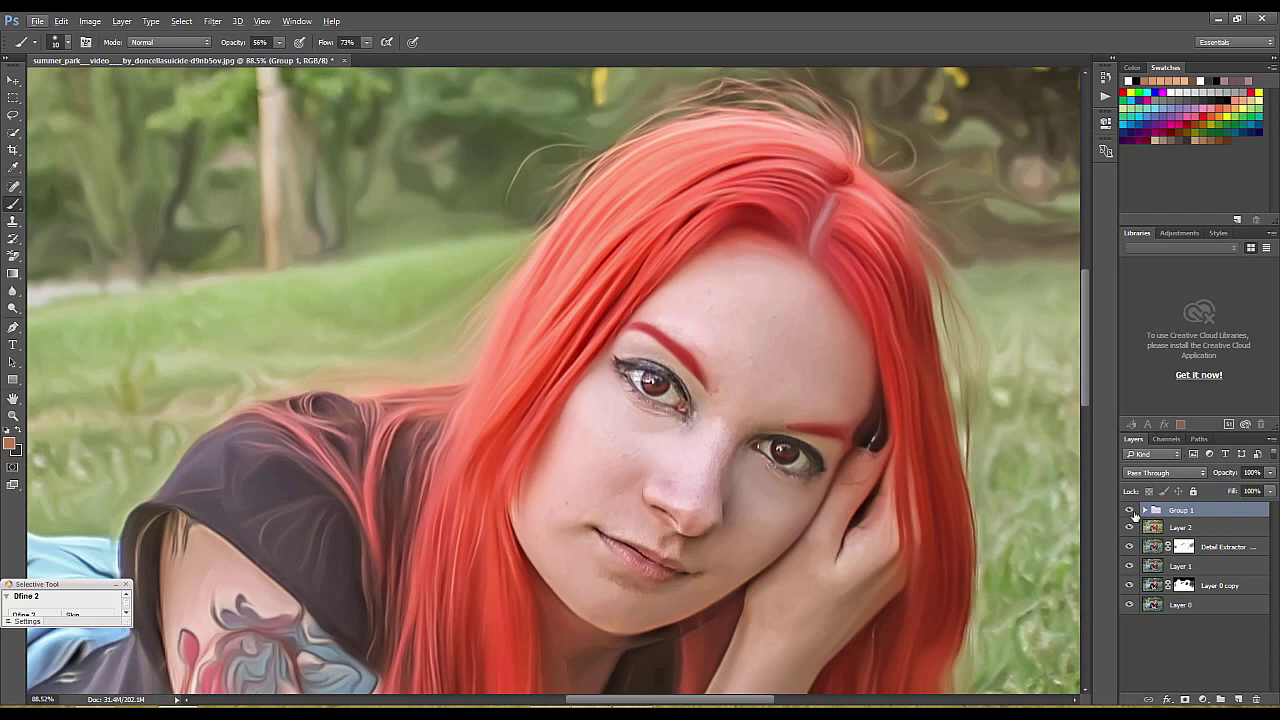
pyautogui.scroll(-3, 898, 480)
pyautogui.scroll(-2, 895, 480)
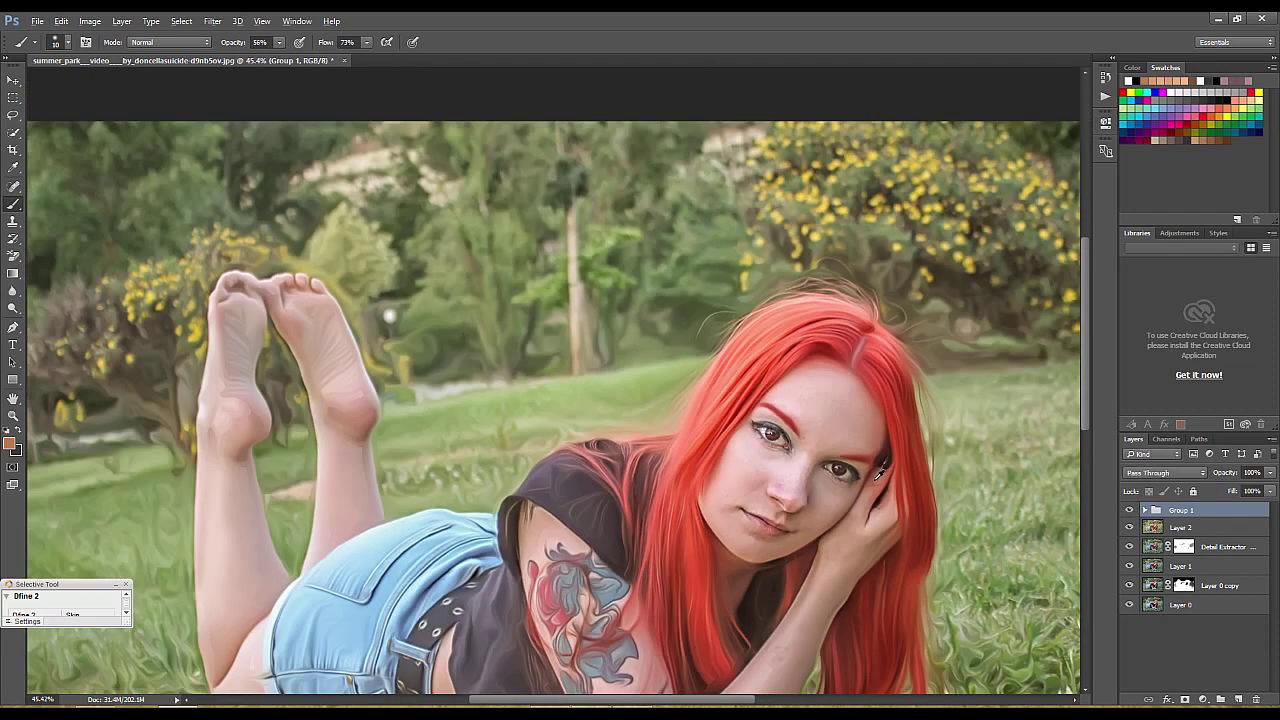
pyautogui.scroll(-3, 895, 480)
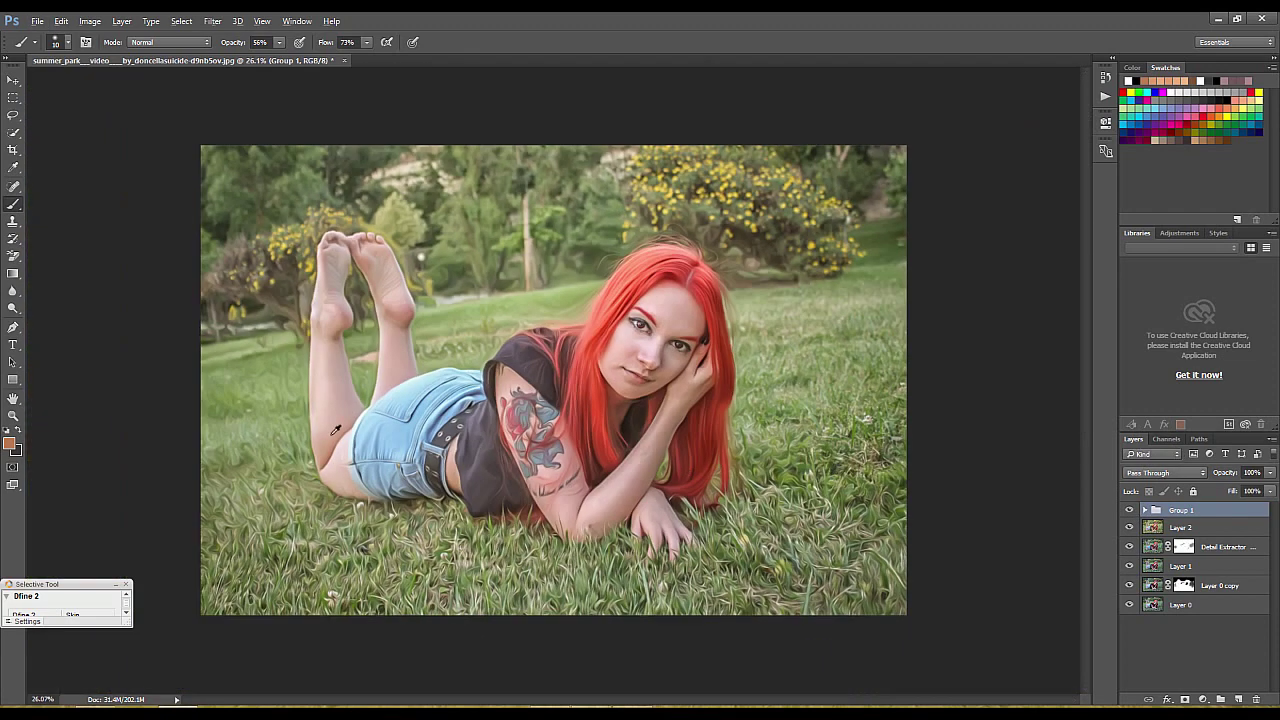
# Add a Vibrance adjustment layer, toggle it to compare, then add a Levels layer.
pyautogui.click(1204, 699)
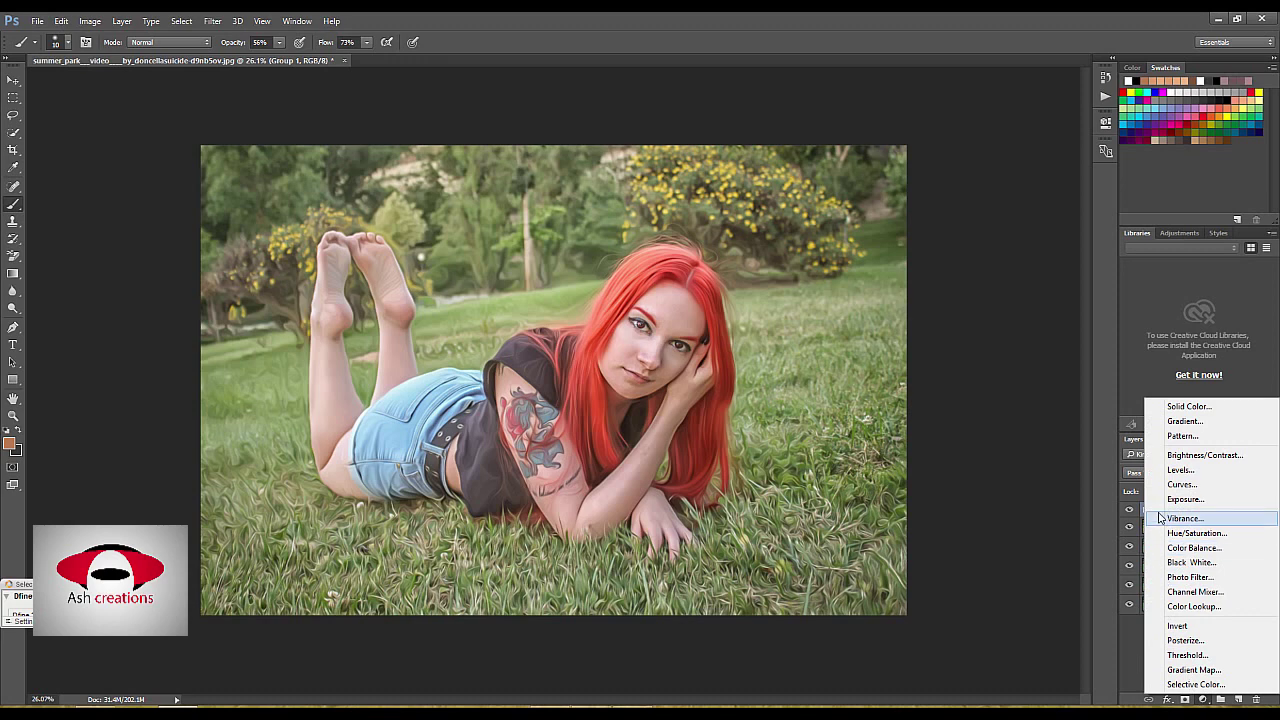
pyautogui.click(1184, 518)
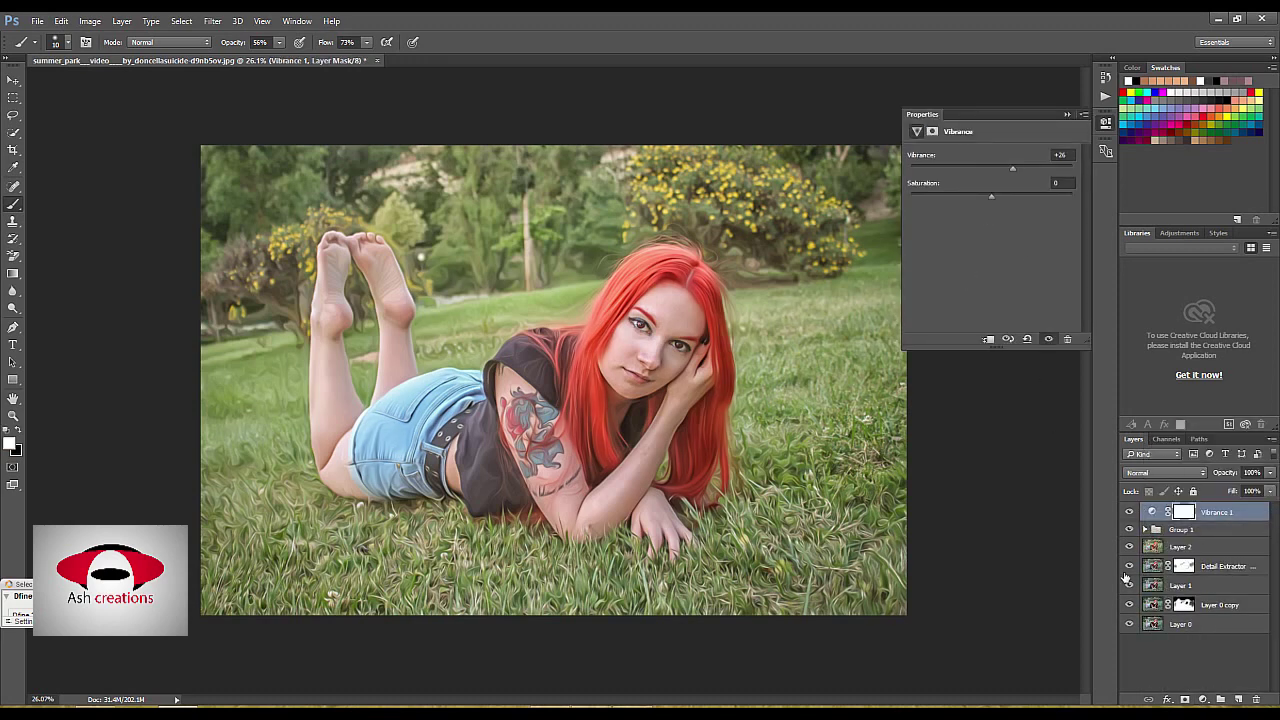
pyautogui.click(1129, 512)
pyautogui.click(1204, 699)
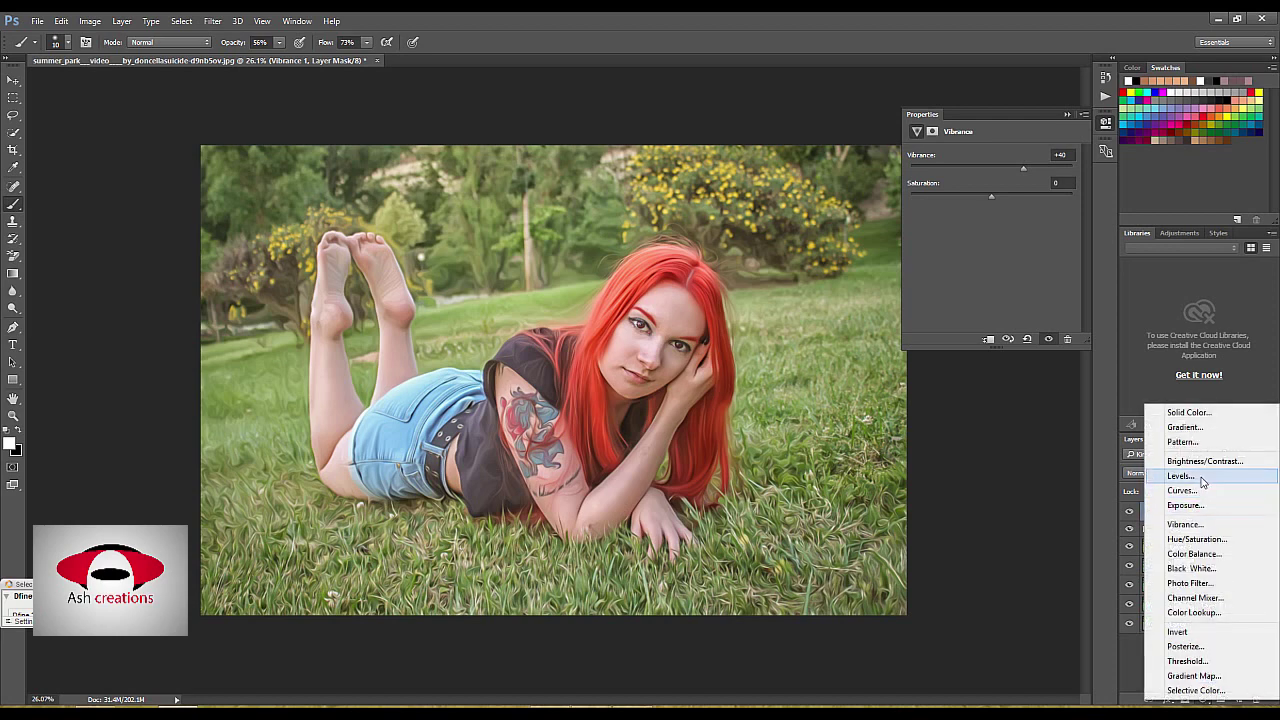
pyautogui.click(1199, 476)
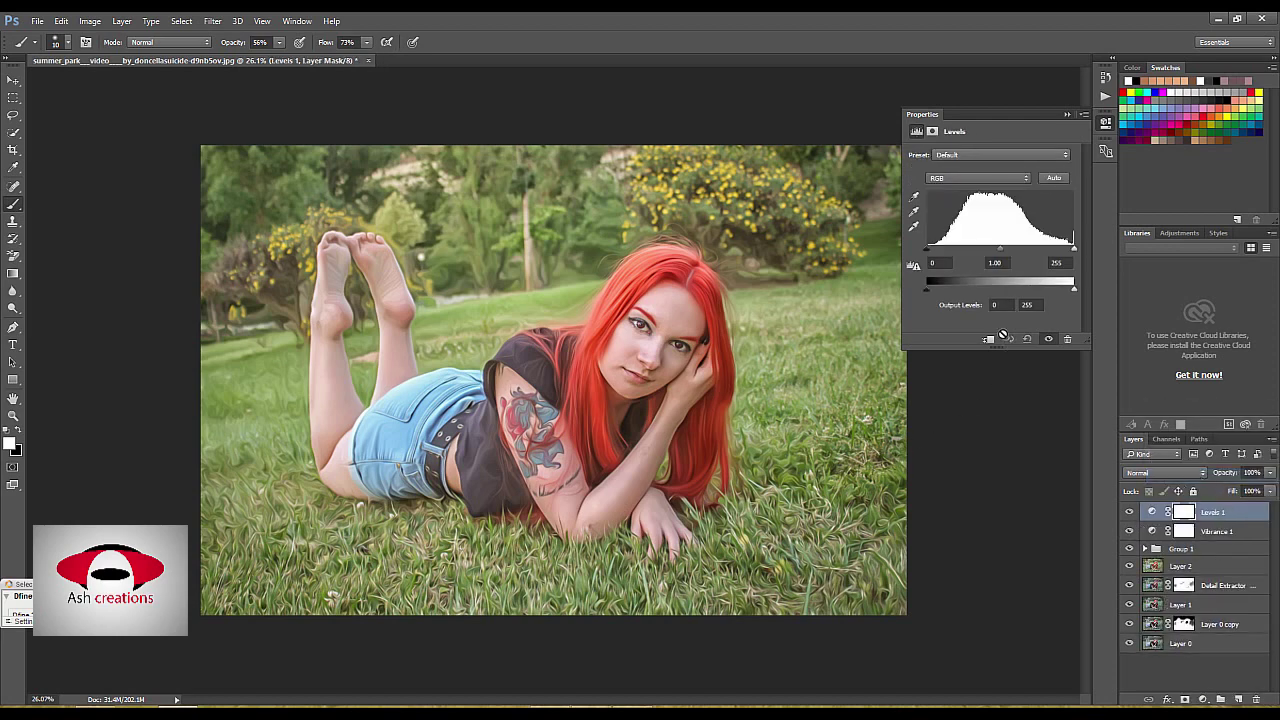
# Adjust the Levels output sliders, setting the Blue channel output range to 25–230.
pyautogui.click(963, 178)
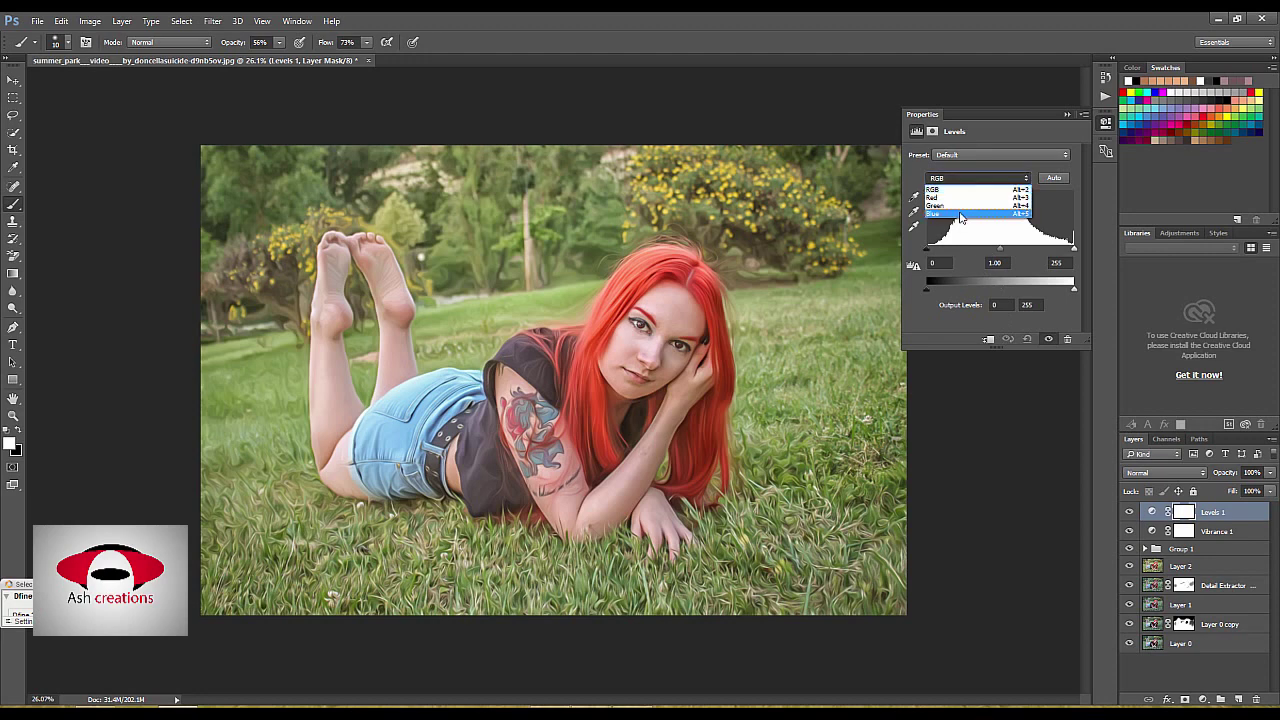
pyautogui.click(963, 219)
pyautogui.click(957, 178)
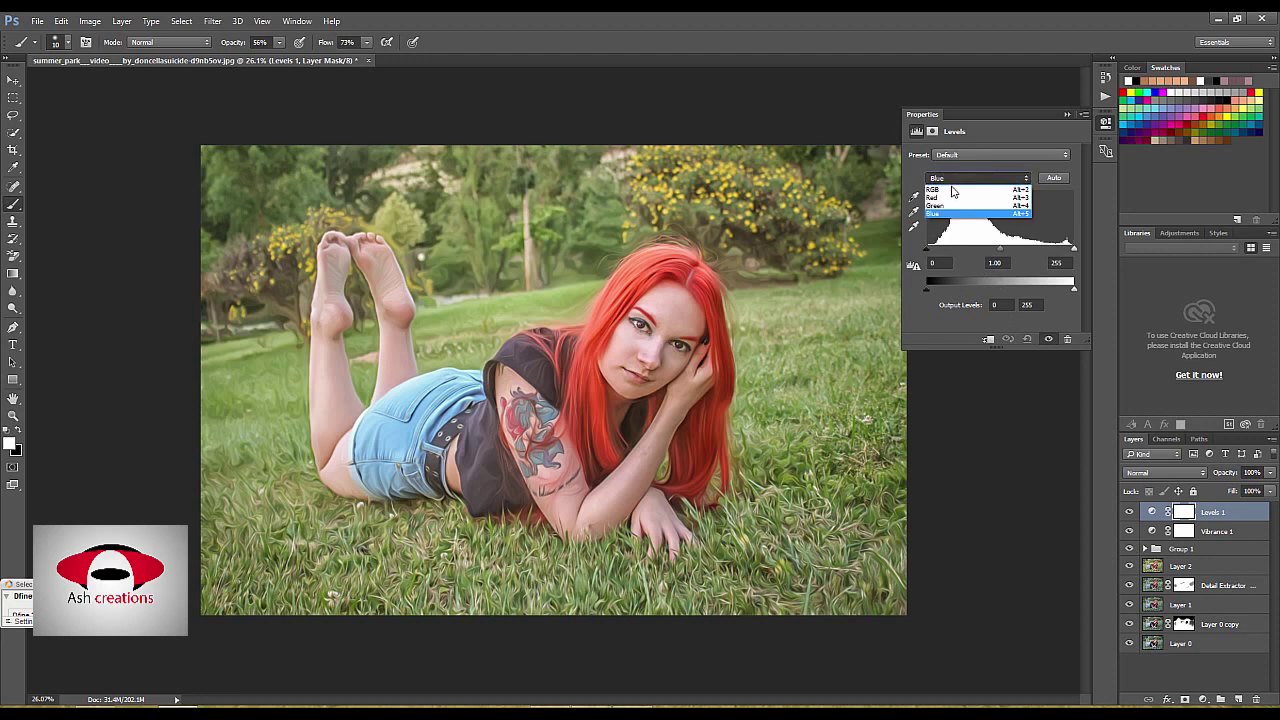
pyautogui.click(960, 188)
pyautogui.moveTo(929, 289); pyautogui.dragTo(942, 288)
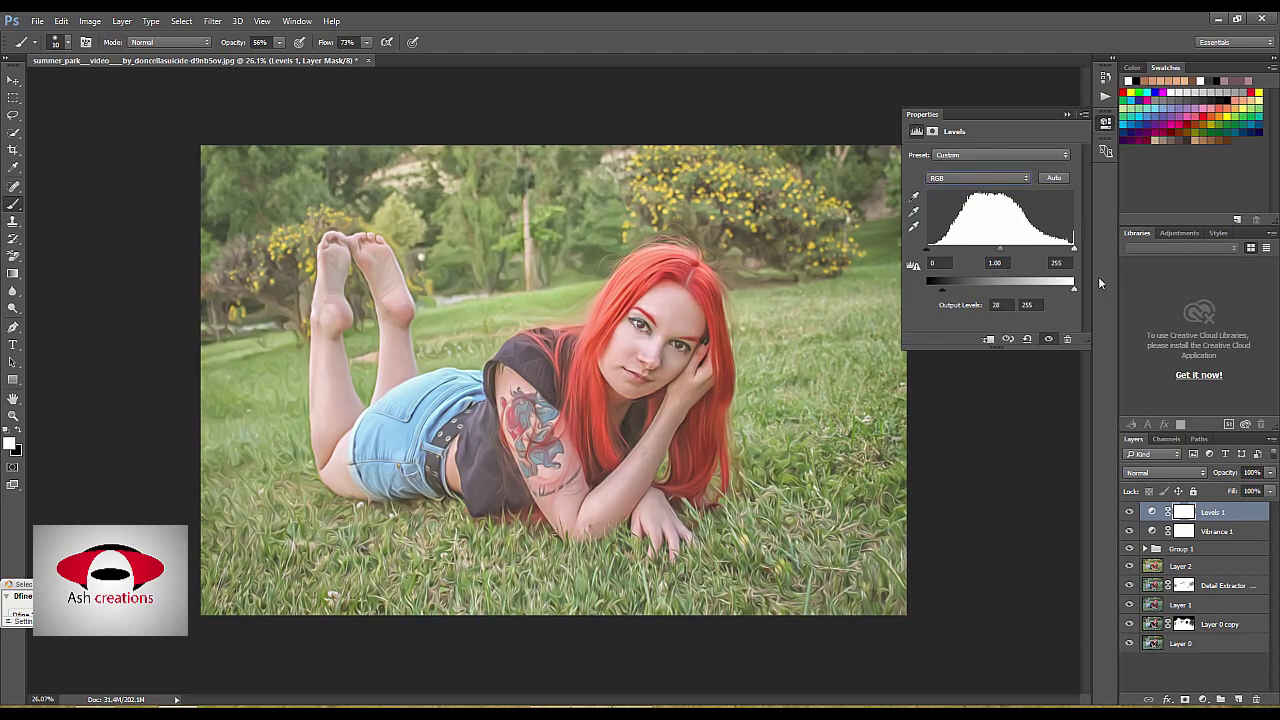
pyautogui.moveTo(1073, 291); pyautogui.dragTo(1072, 290)
pyautogui.moveTo(941, 289); pyautogui.dragTo(928, 289)
pyautogui.click(978, 178)
pyautogui.click(960, 214)
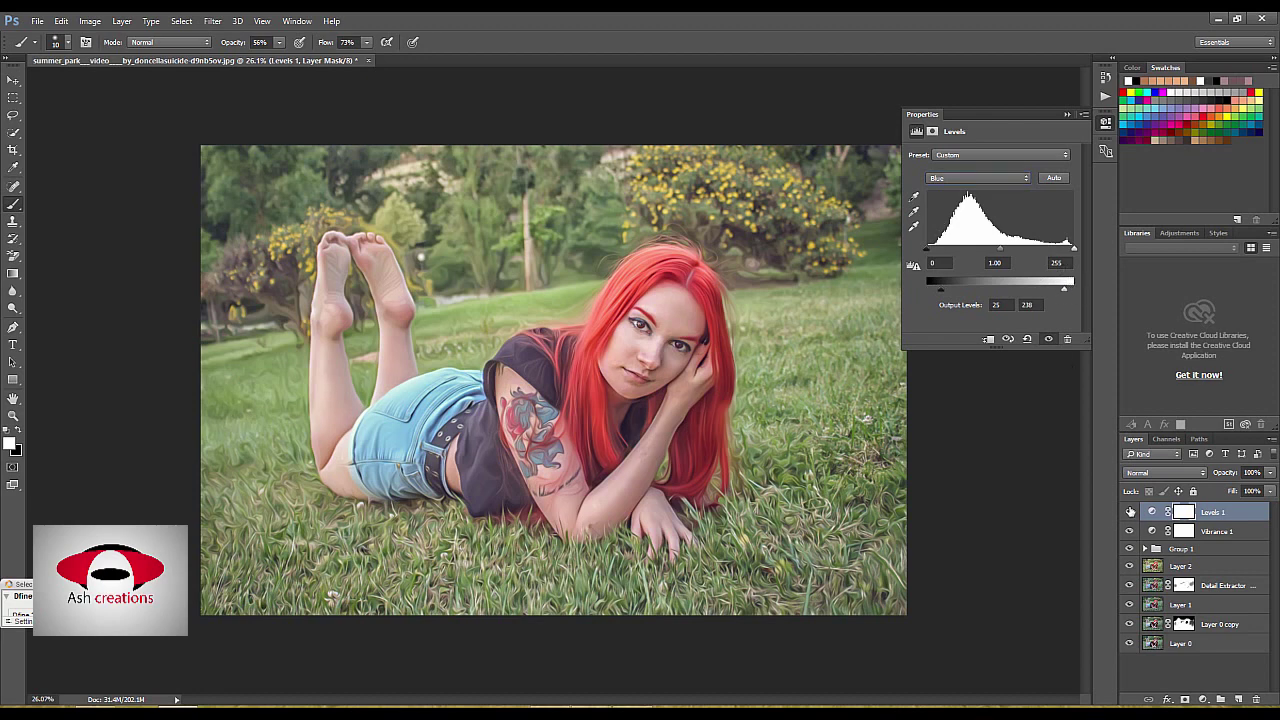
pyautogui.click(1203, 699)
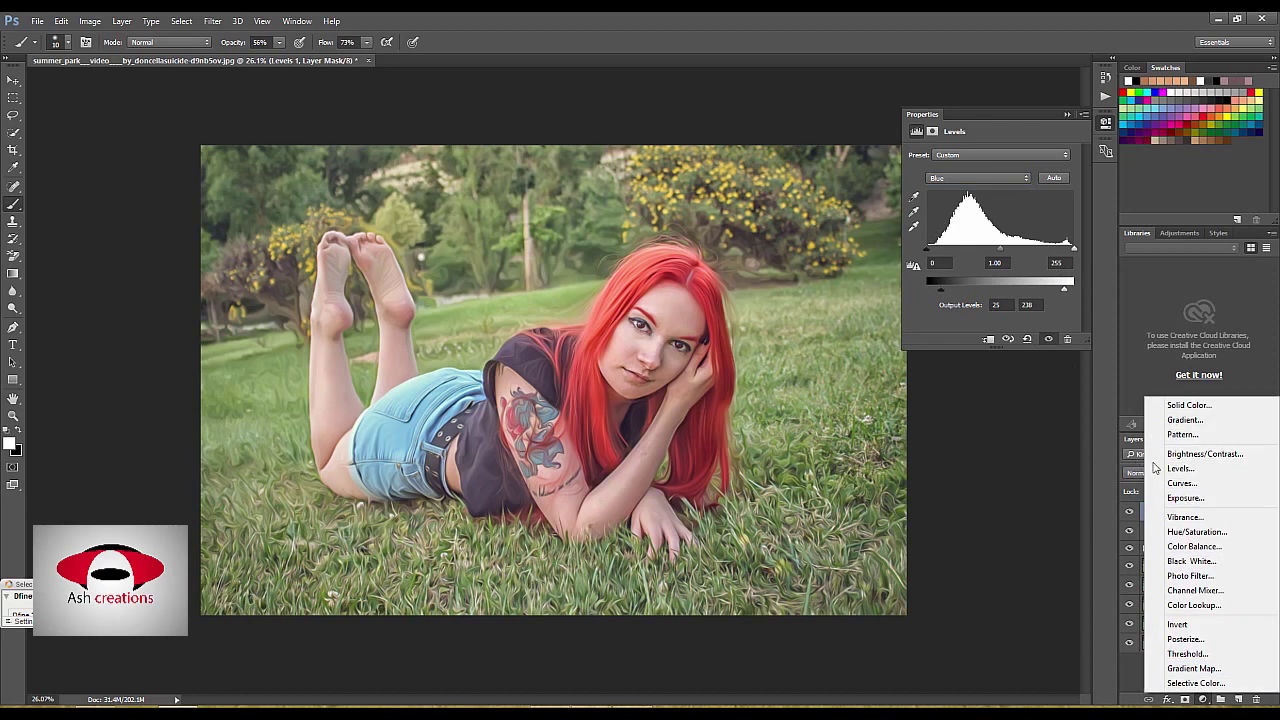
# Add Curves 3 with two anchor points forming an S-shaped RGB contrast curve.
pyautogui.click(1185, 483)
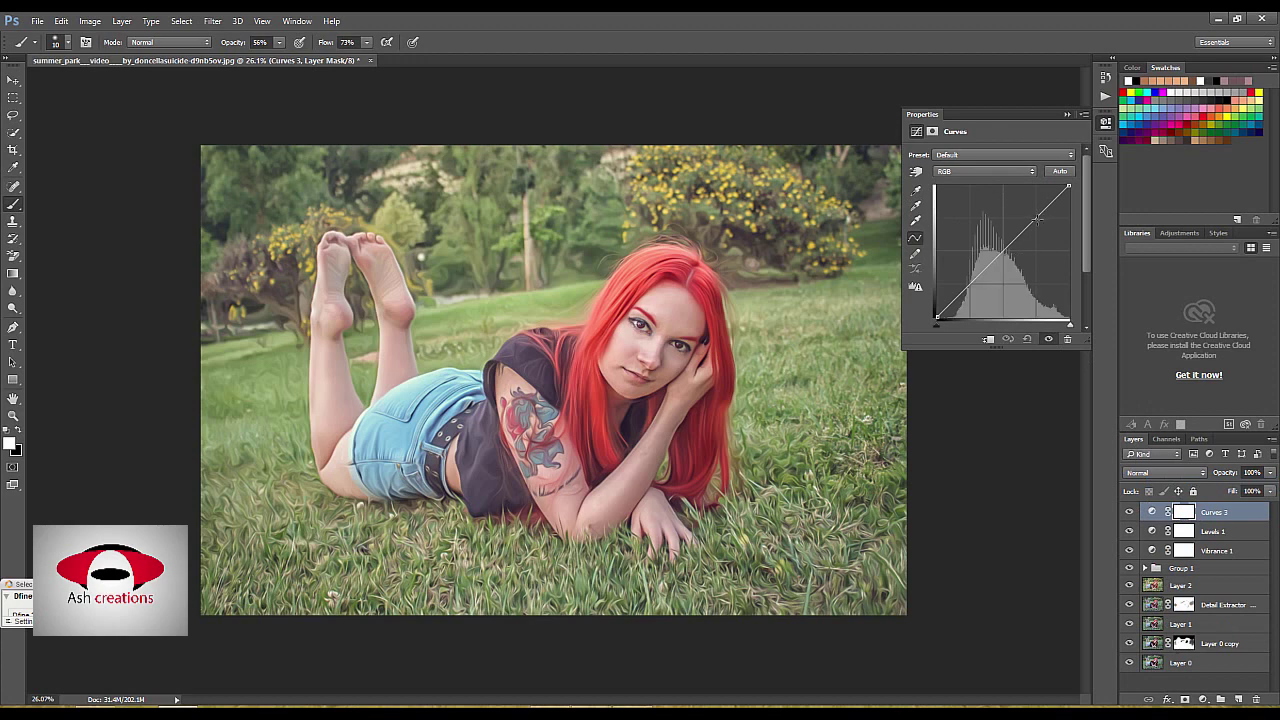
pyautogui.click(1034, 220)
pyautogui.click(970, 285)
pyautogui.moveTo(936, 316); pyautogui.dragTo(930, 303)
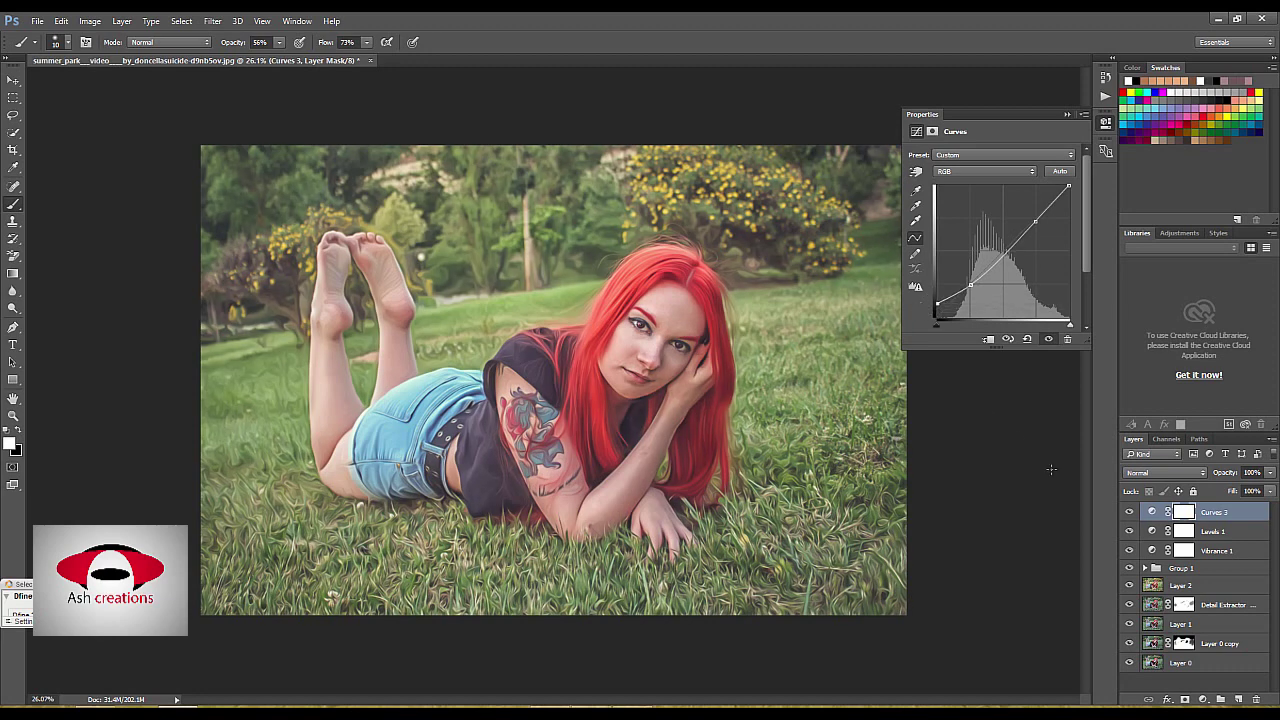
pyautogui.click(1129, 511)
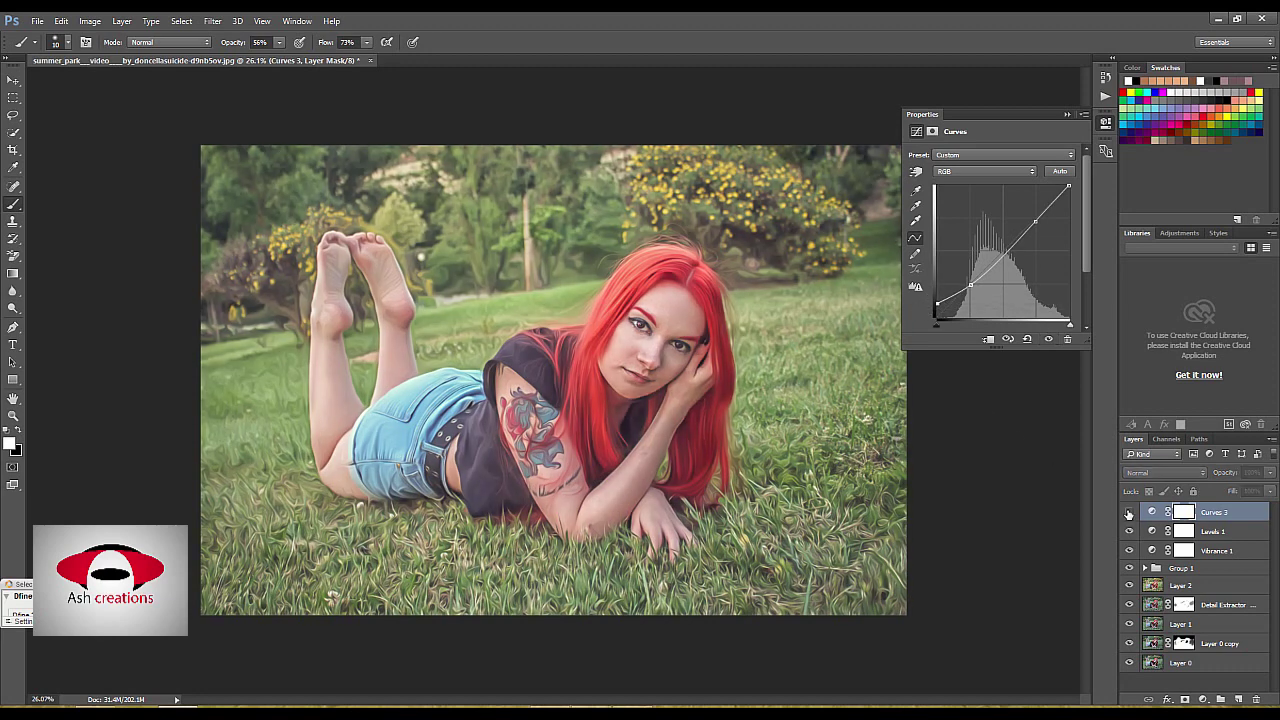
pyautogui.keyDown('ctrl'); pyautogui.click(1230, 531); pyautogui.keyUp('ctrl')
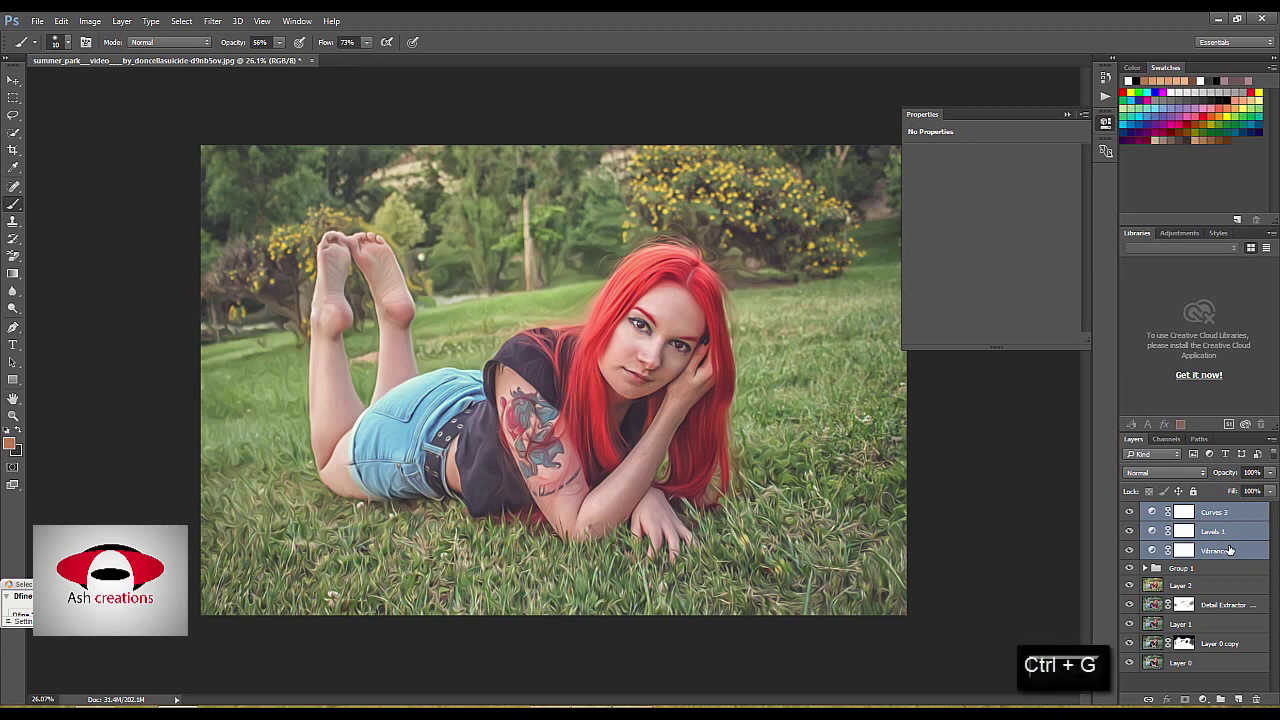
# Group the three adjustments as Group 2 and Layer 0 copy through Layer 2 as Group 3.
pyautogui.hotkey('ctrl', 'g')
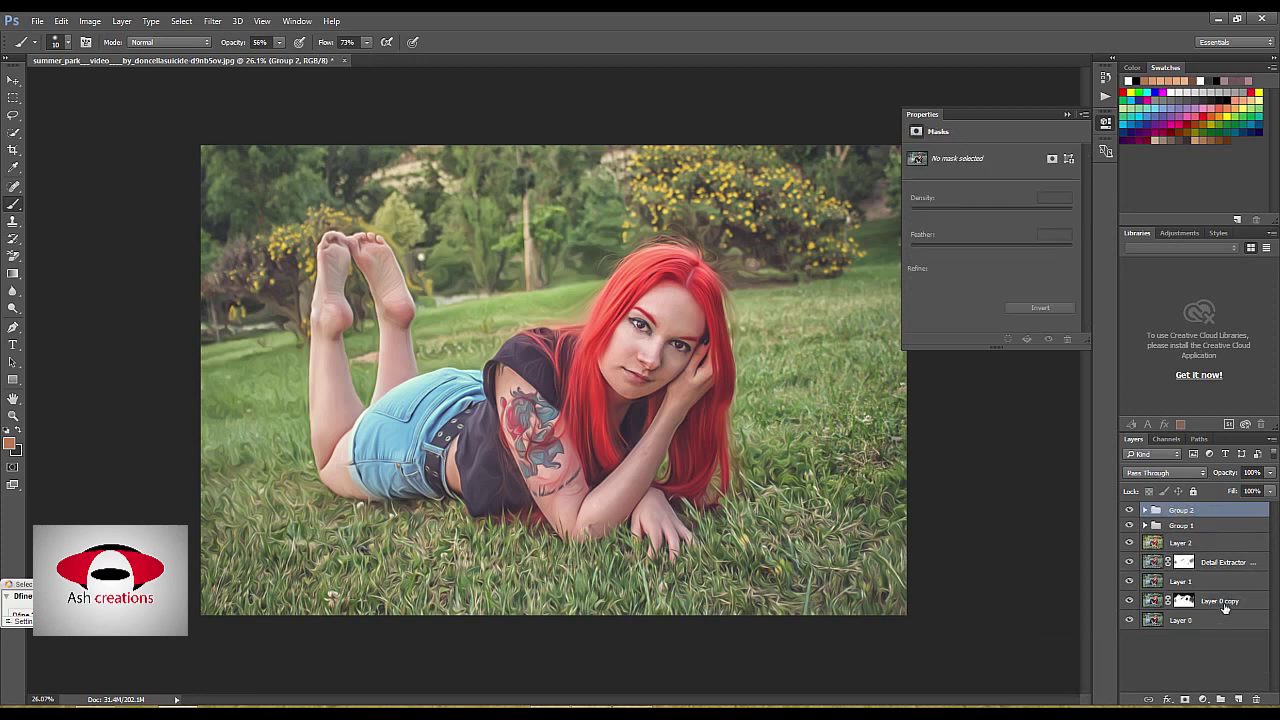
pyautogui.click(1224, 603)
pyautogui.keyDown('ctrl'); pyautogui.click(1218, 581); pyautogui.keyUp('ctrl')
pyautogui.keyDown('ctrl'); pyautogui.click(1215, 543); pyautogui.keyUp('ctrl')
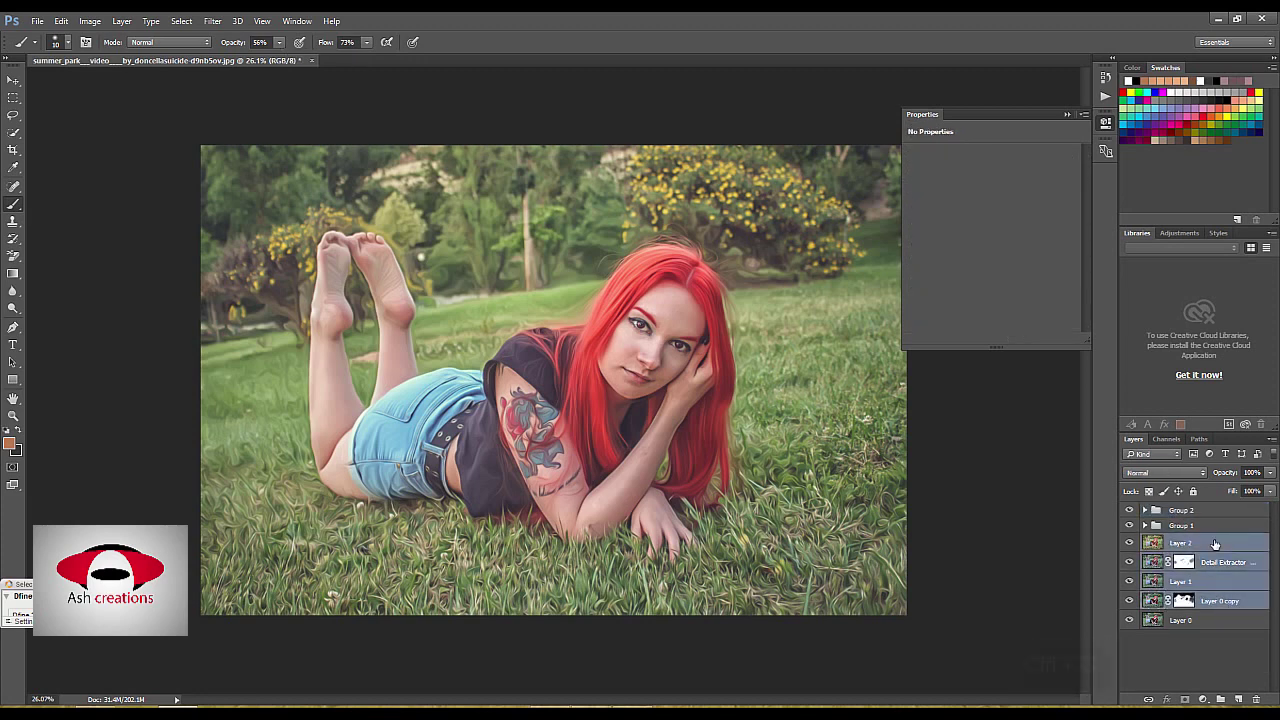
pyautogui.hotkey('ctrl', 'g')
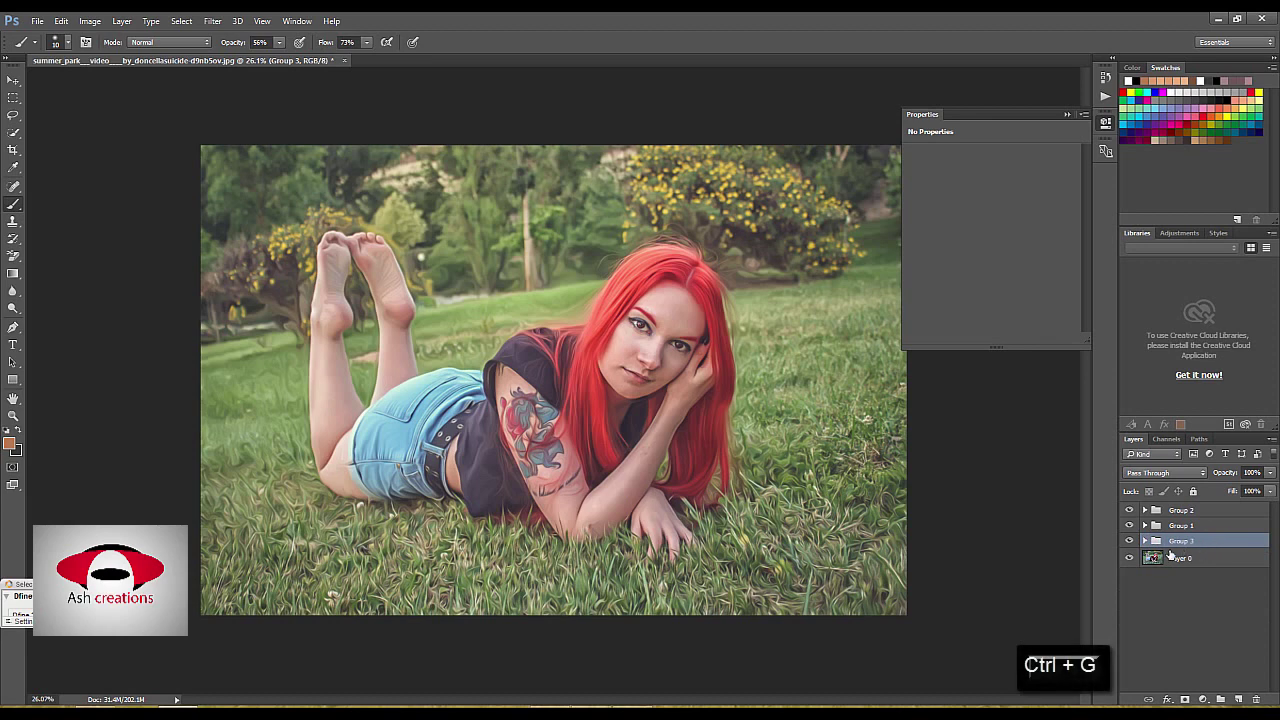
# Toggle Groups 1, 2 and 3 visibility to compare the edit against the original photo.
pyautogui.click(1129, 540)
pyautogui.moveTo(1129, 510); pyautogui.dragTo(1129, 527)
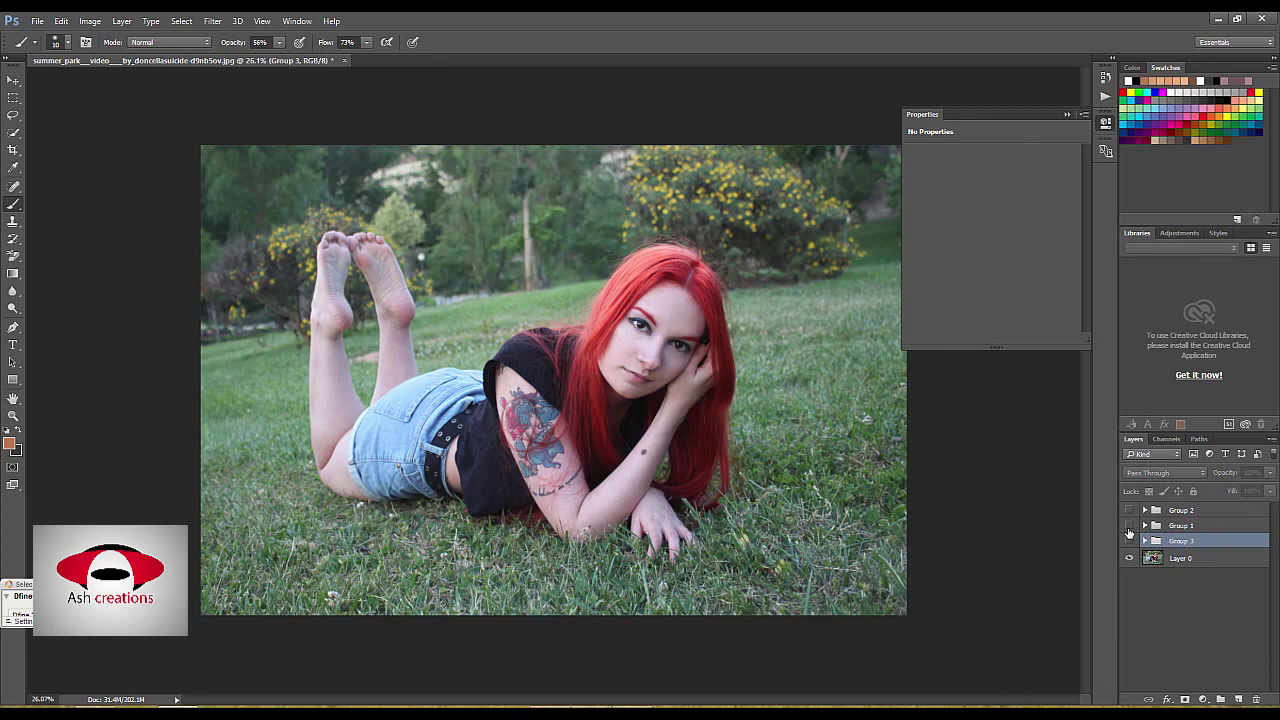
pyautogui.click(1129, 537)
pyautogui.click(1129, 537)
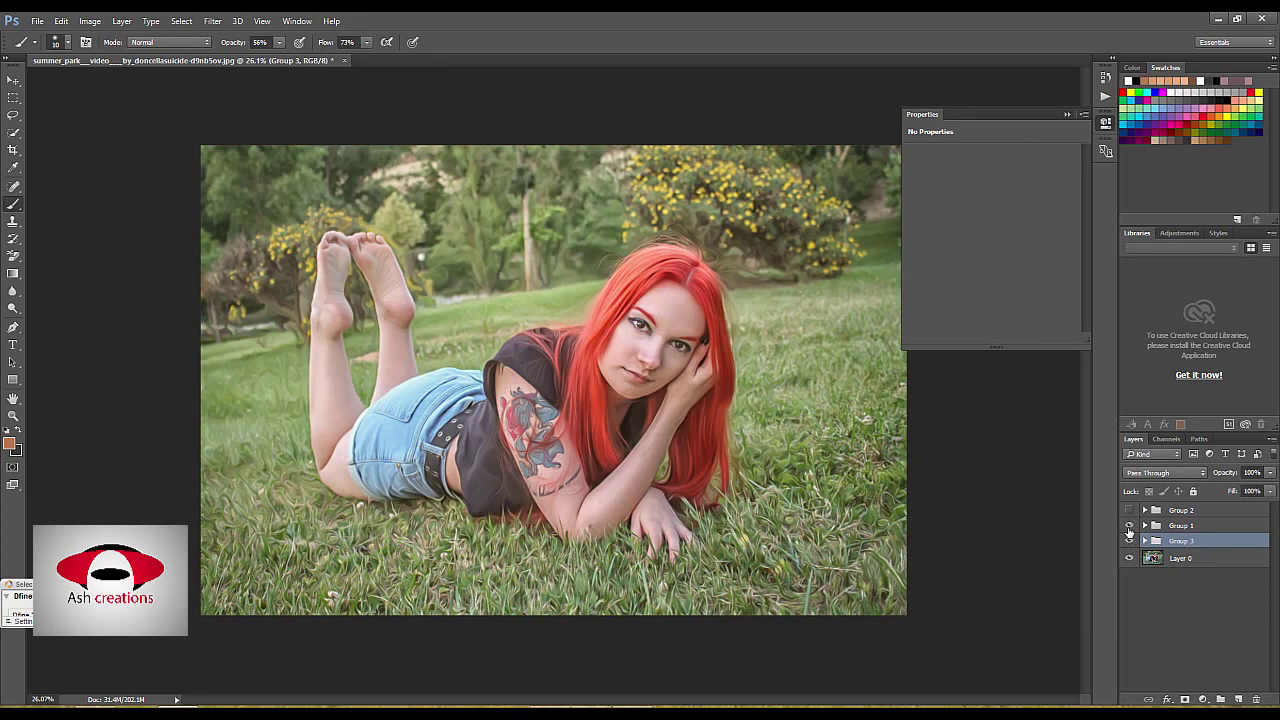
pyautogui.click(1129, 510)
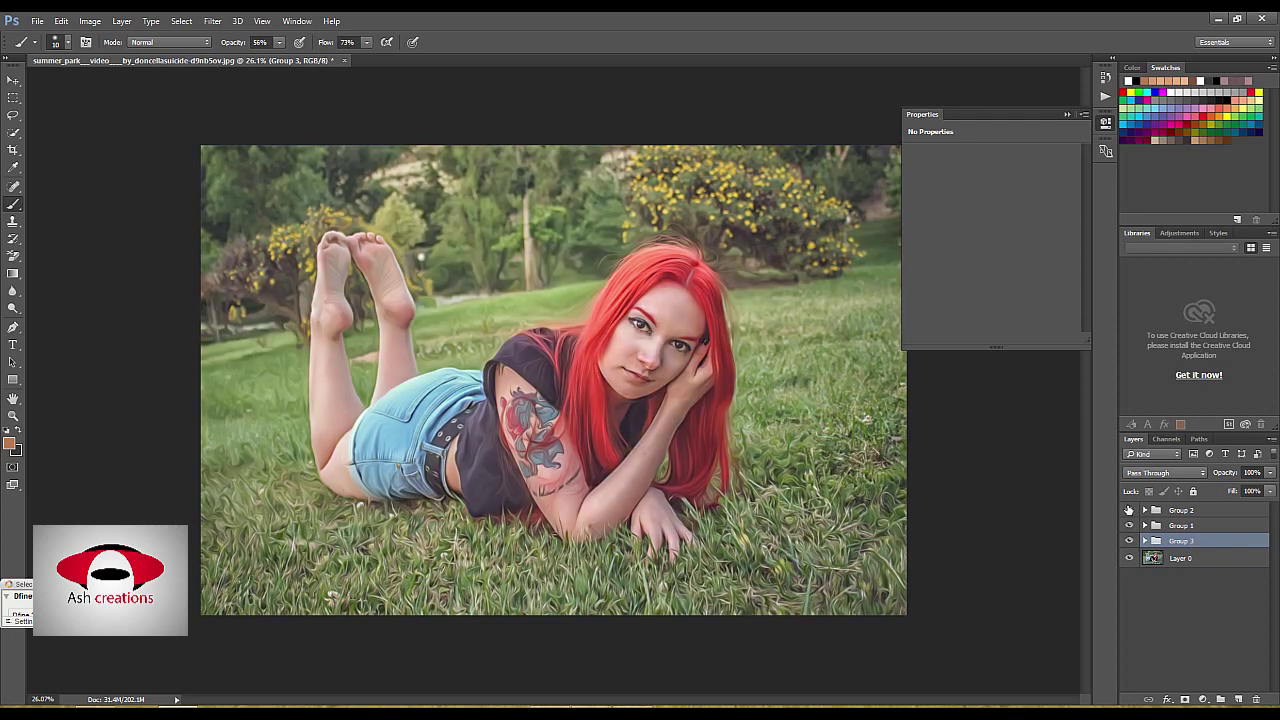
pyautogui.click(1129, 525)
pyautogui.keyDown('alt'); pyautogui.click(1130, 558); pyautogui.keyUp('alt')
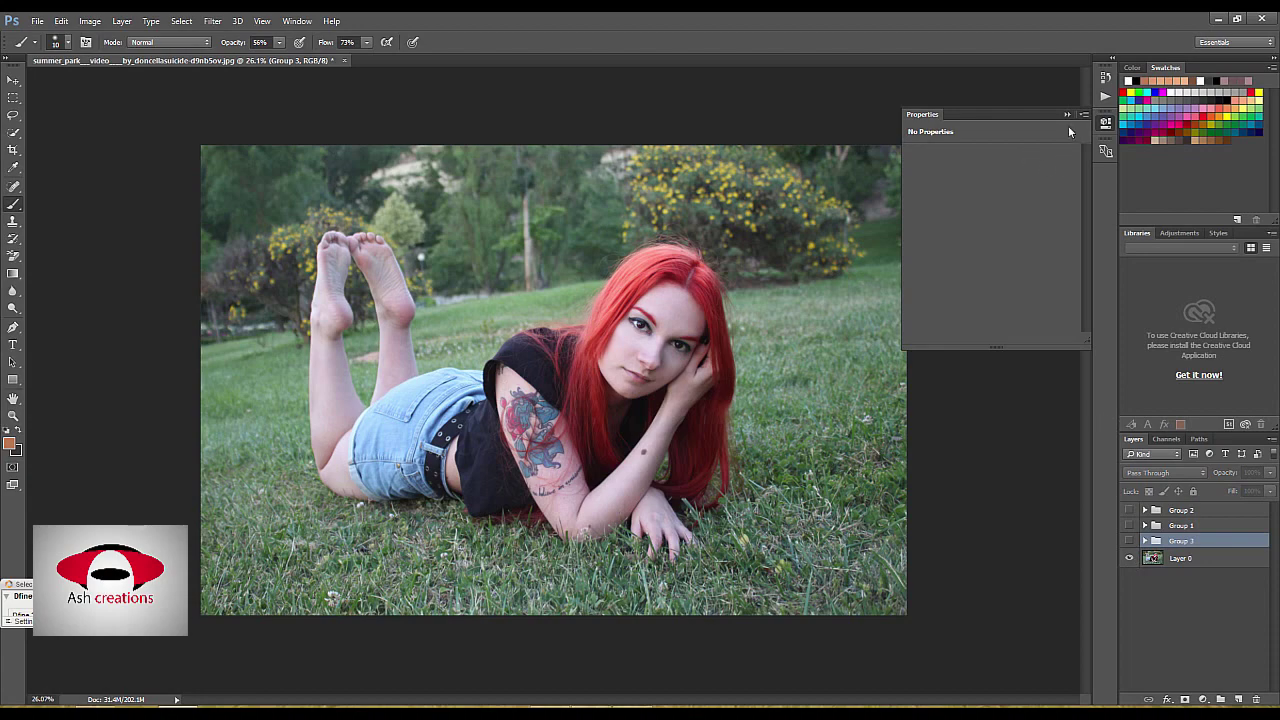
# Collapse the Properties panel, leave all groups visible, and select Group 2.
pyautogui.click(1067, 114)
pyautogui.keyDown('alt'); pyautogui.click(1130, 558); pyautogui.keyUp('alt')
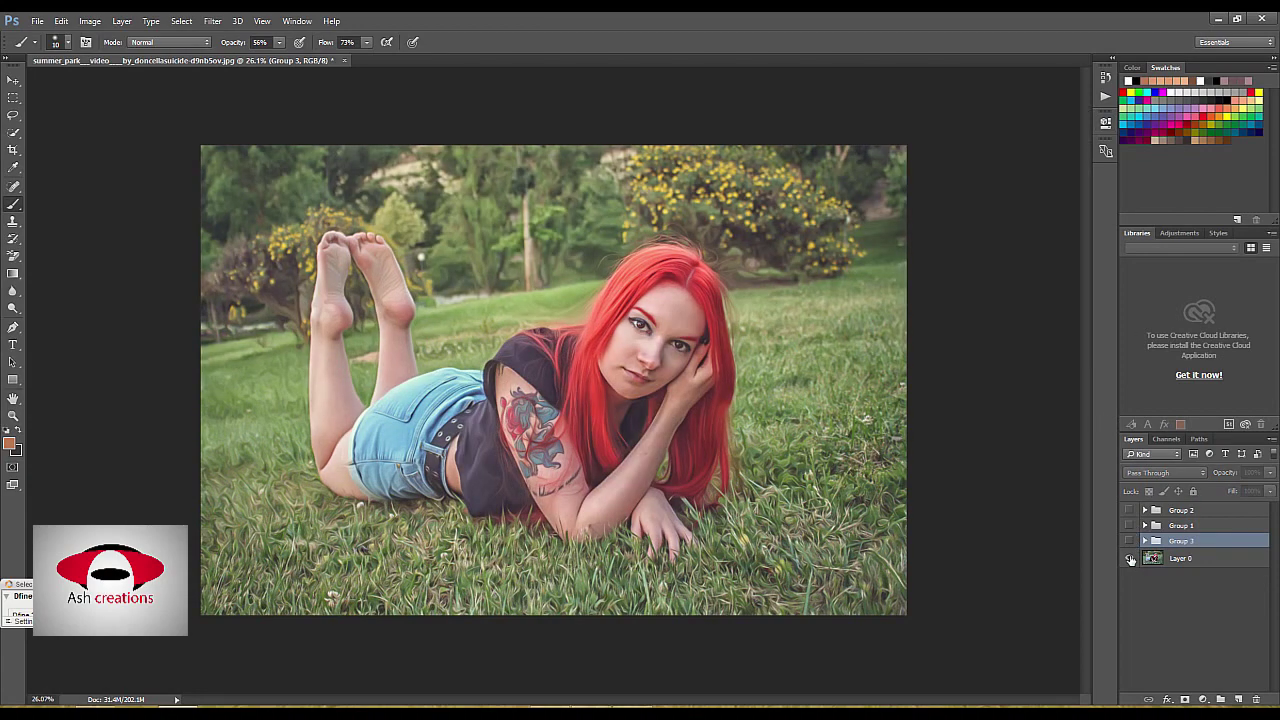
pyautogui.keyDown('alt'); pyautogui.click(1130, 558); pyautogui.keyUp('alt')
pyautogui.keyDown('alt'); pyautogui.click(1130, 558); pyautogui.keyUp('alt')
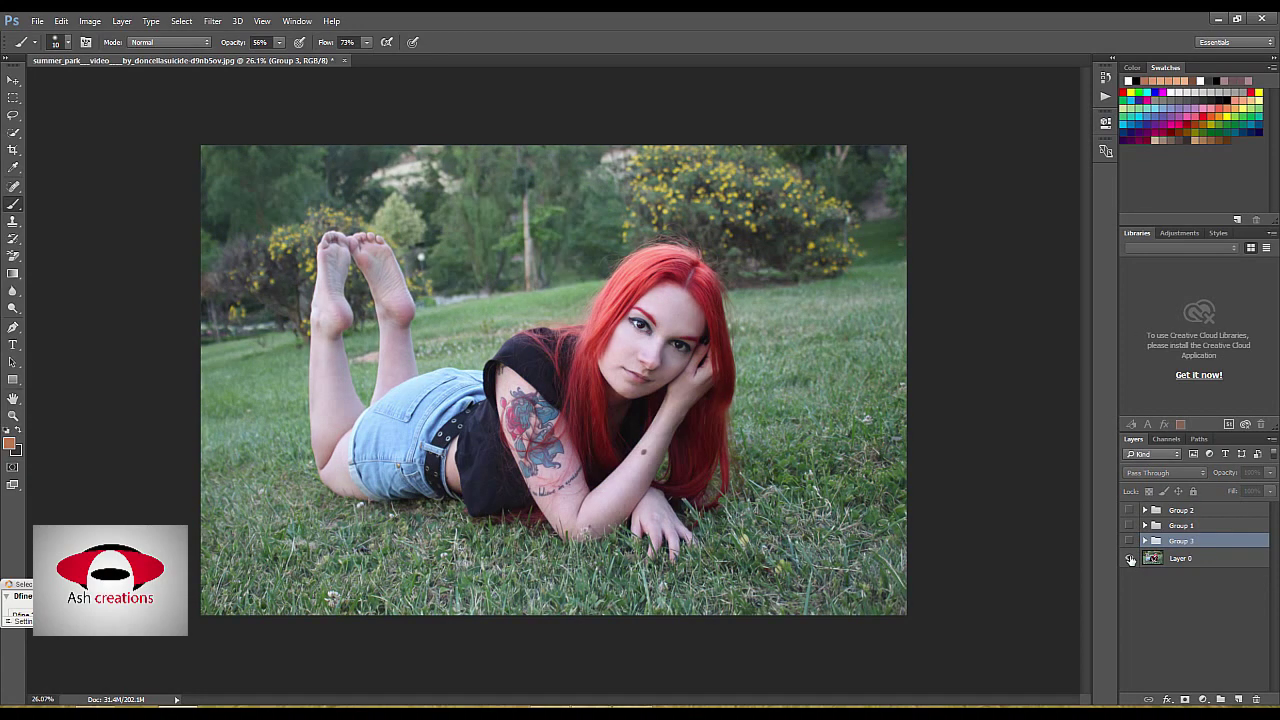
pyautogui.keyDown('alt'); pyautogui.click(1130, 558); pyautogui.keyUp('alt')
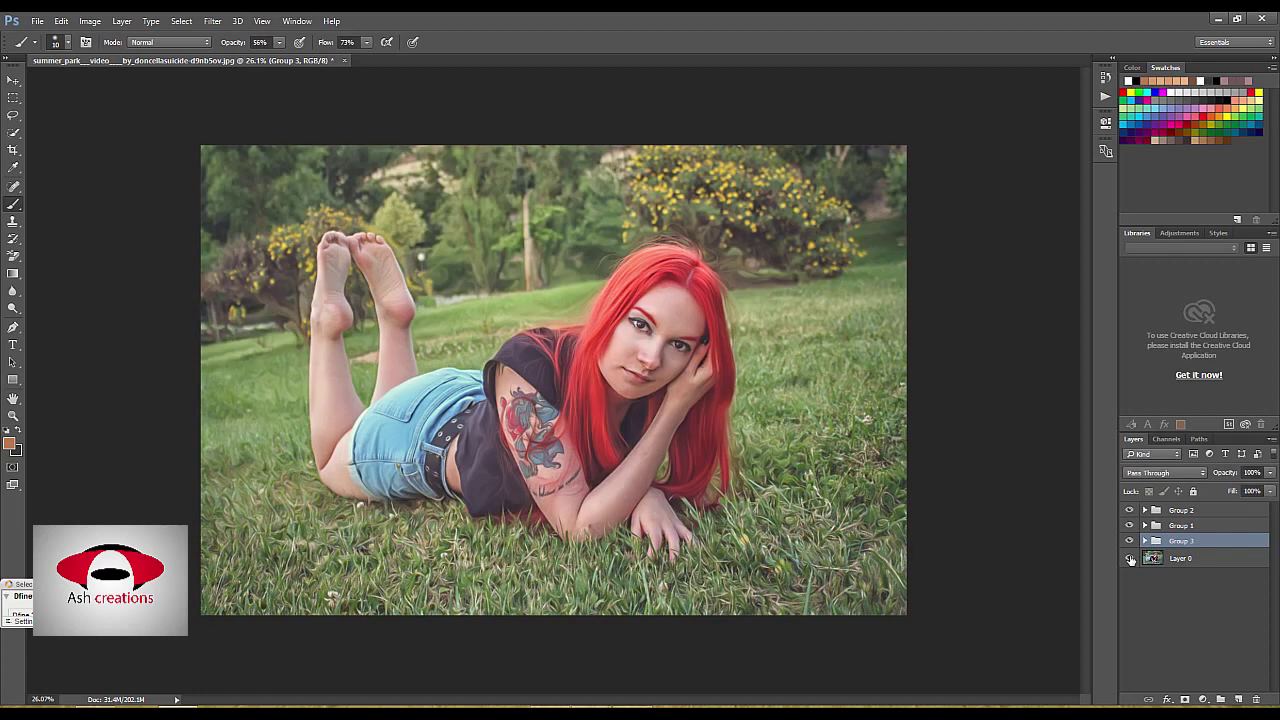
pyautogui.click(1173, 515)
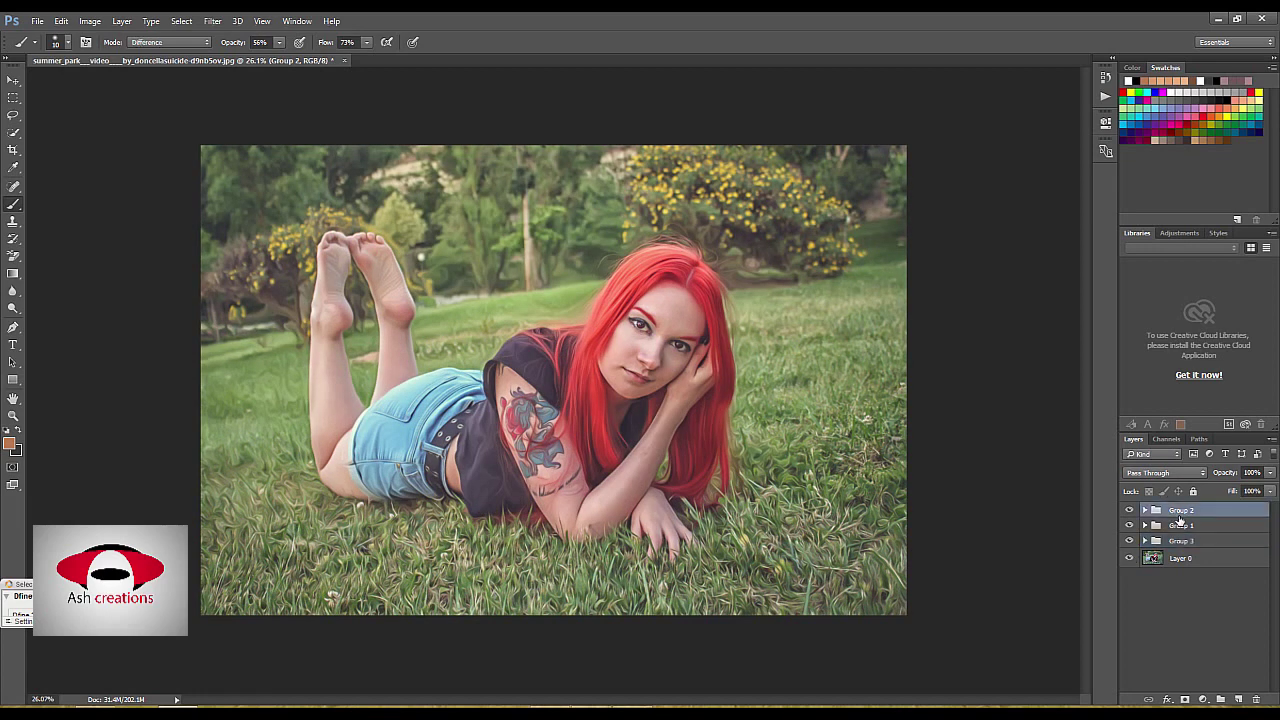
# Stamp all visible layers into Layer 3 and apply Imagenomic Portraiture to it.
pyautogui.hotkey('ctrl', 'shift', 'alt', 'e')
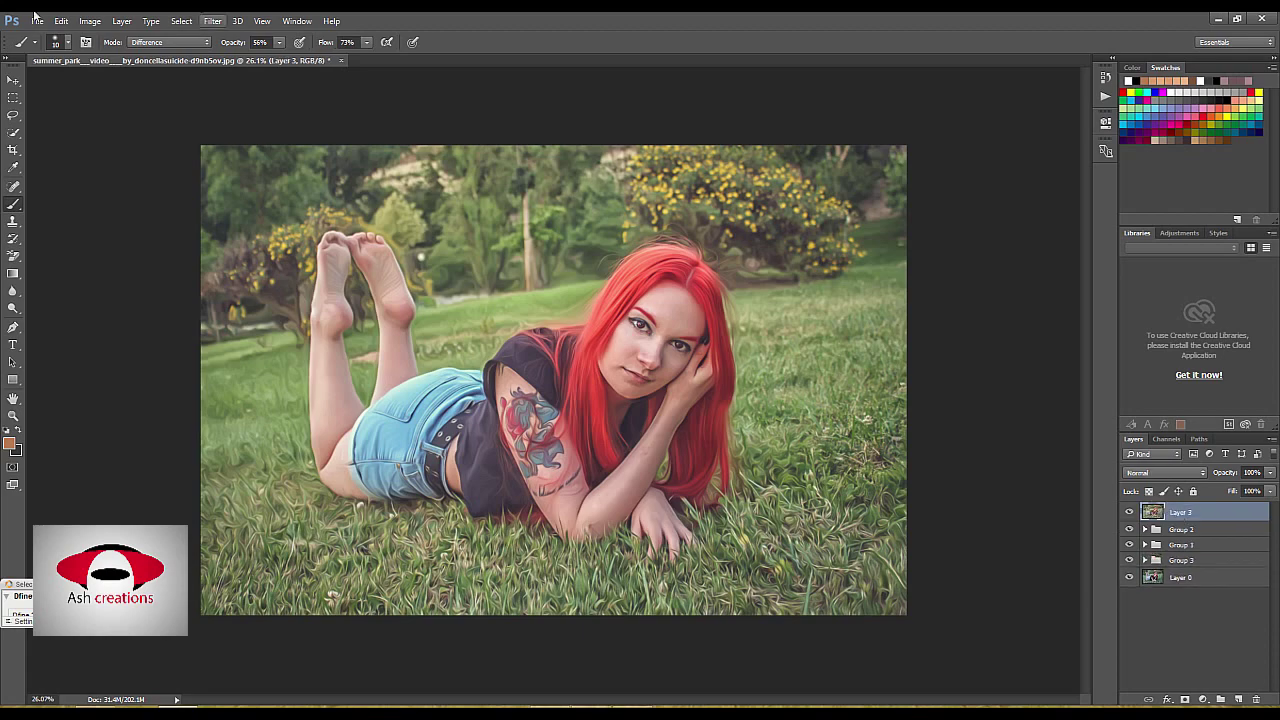
pyautogui.click(212, 21)
pyautogui.moveTo(234, 301)
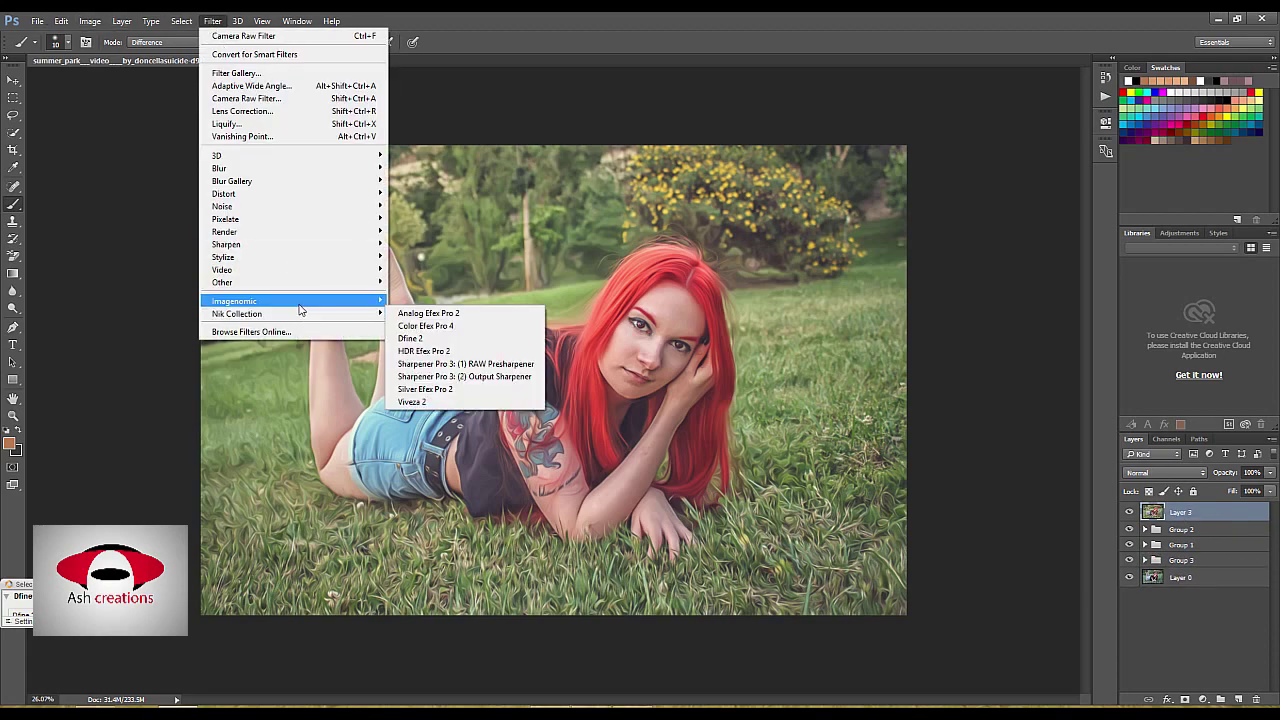
pyautogui.click(432, 314)
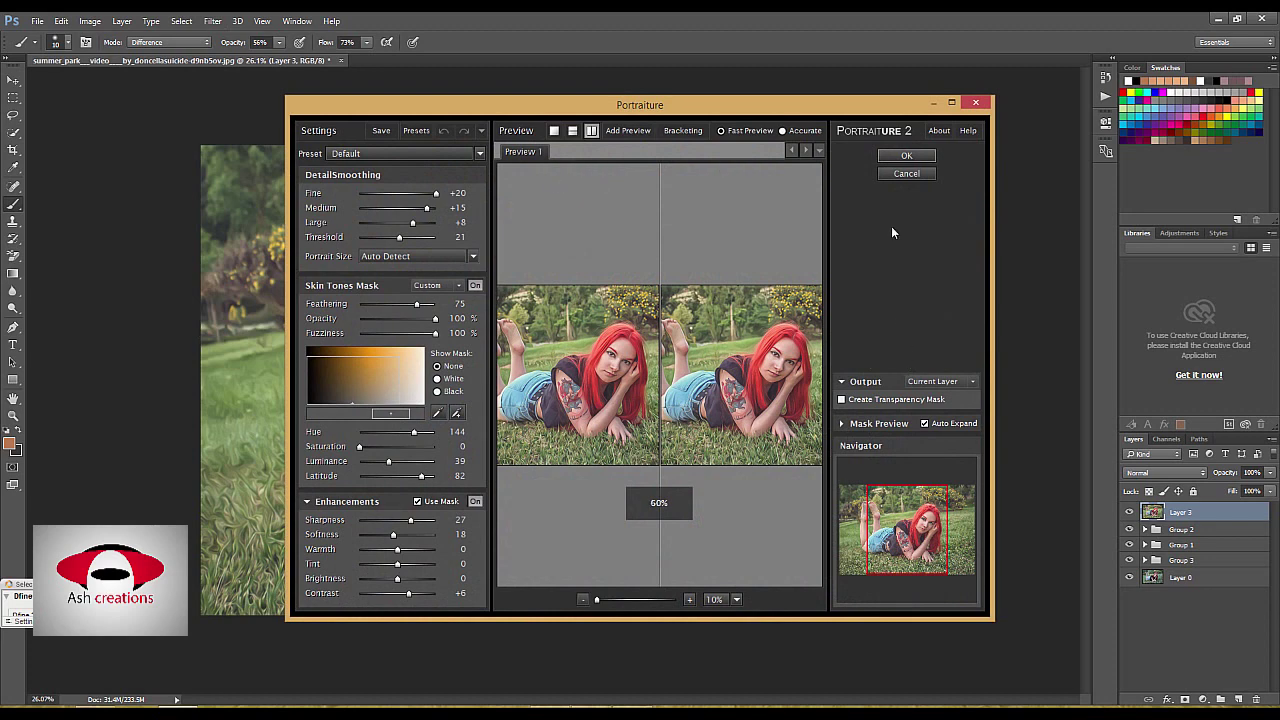
pyautogui.click(899, 157)
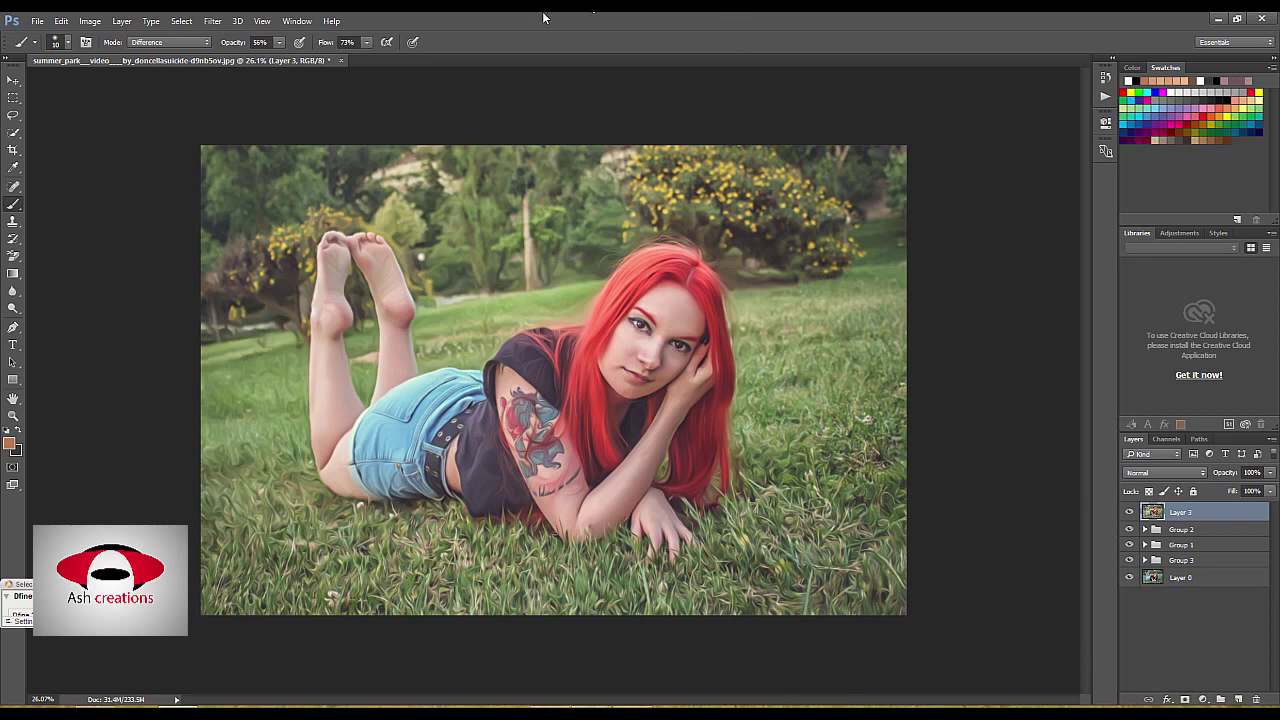
pyautogui.click(297, 20)
pyautogui.click(1030, 420)
pyautogui.click(1130, 512)
pyautogui.click(1130, 512)
pyautogui.click(1130, 512)
pyautogui.click(1130, 512)
pyautogui.click(1130, 512)
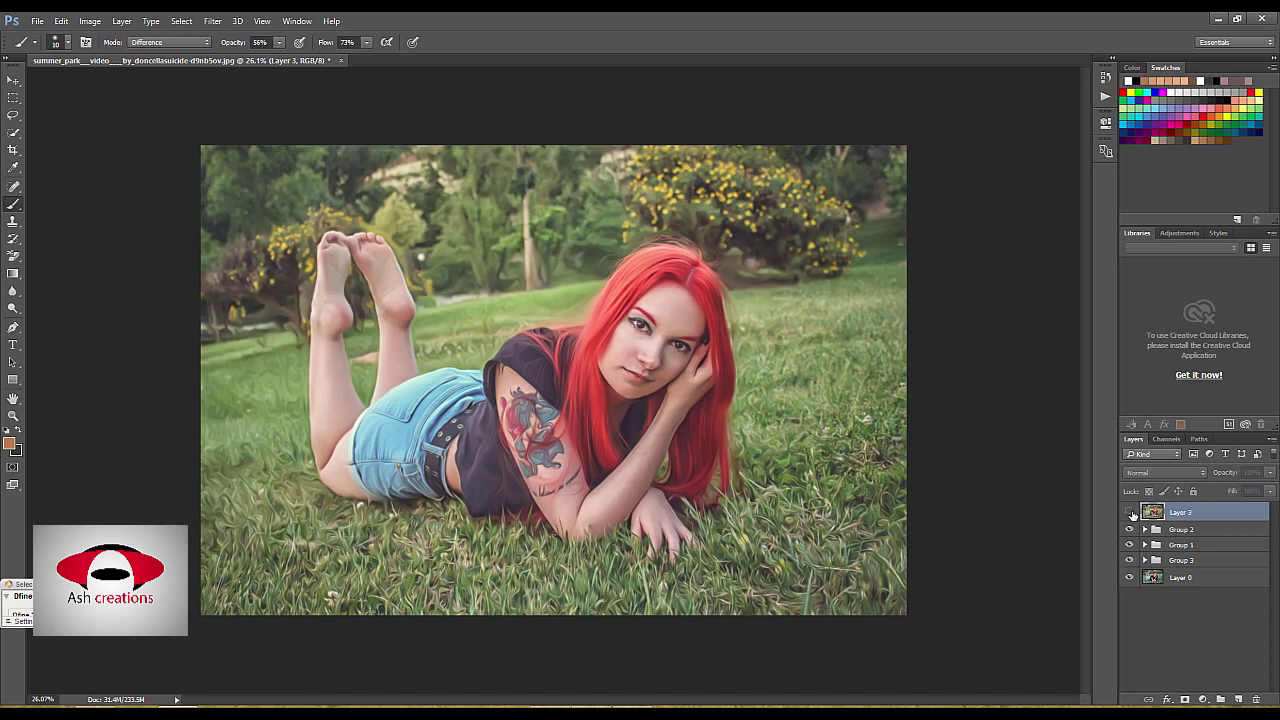
pyautogui.click(1130, 512)
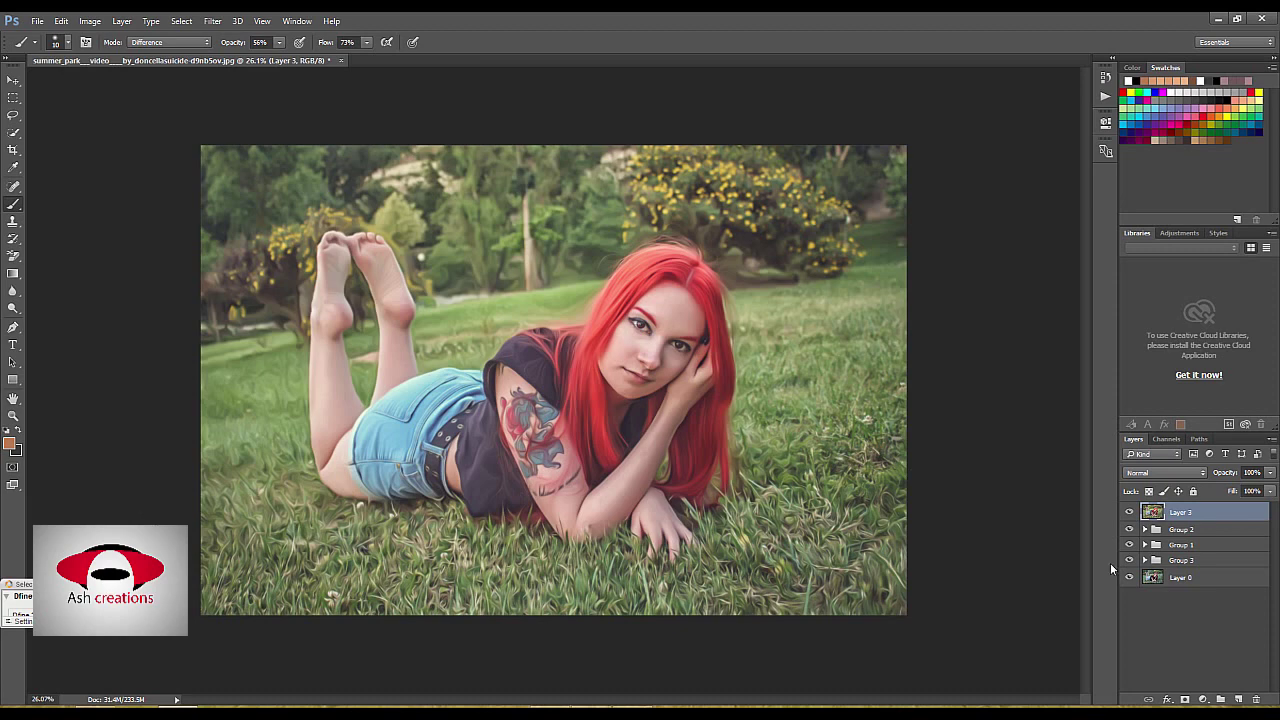
pyautogui.keyDown('alt'); pyautogui.click(1129, 578); pyautogui.keyUp('alt')
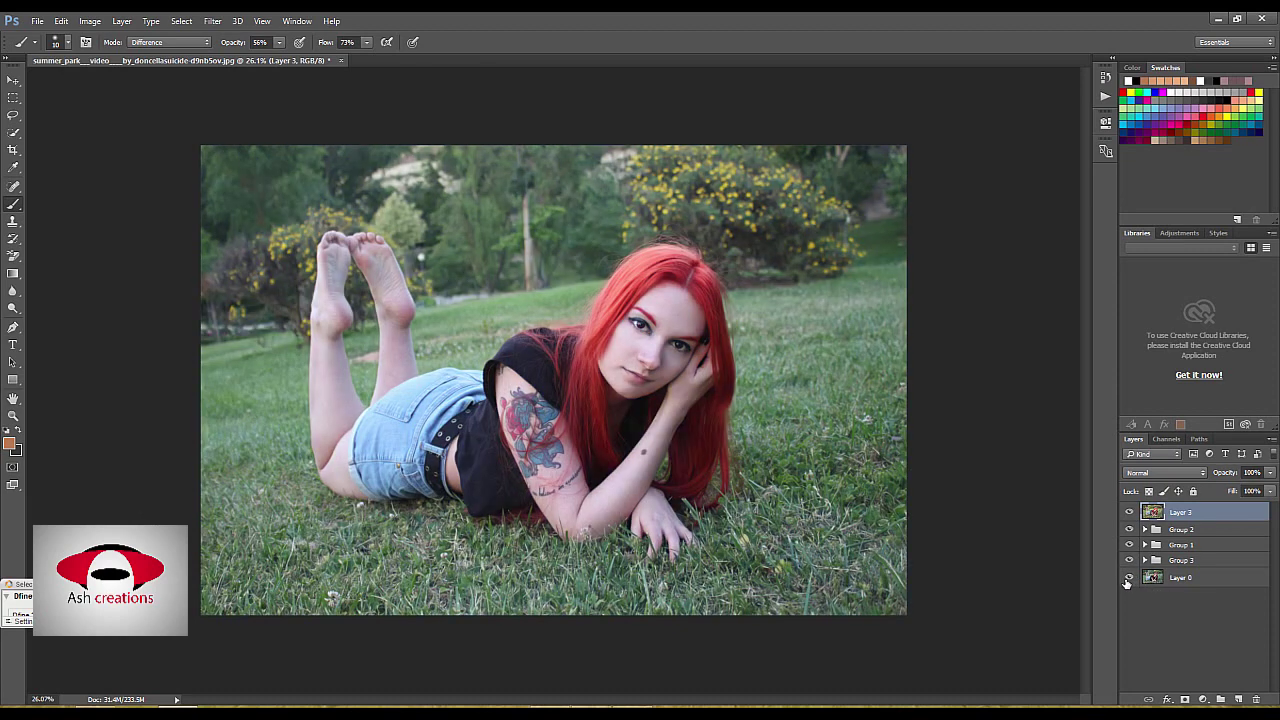
pyautogui.keyDown('alt'); pyautogui.click(1129, 578); pyautogui.keyUp('alt')
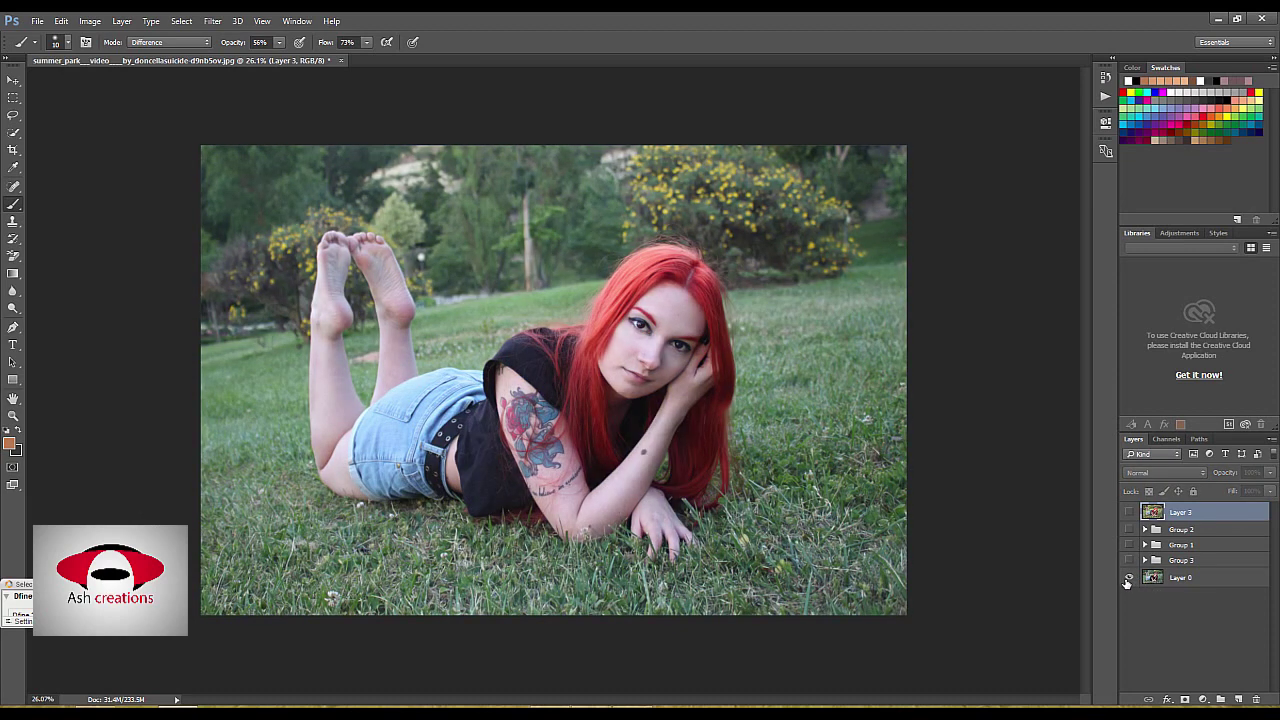
pyautogui.keyDown('alt'); pyautogui.click(1129, 578); pyautogui.keyUp('alt')
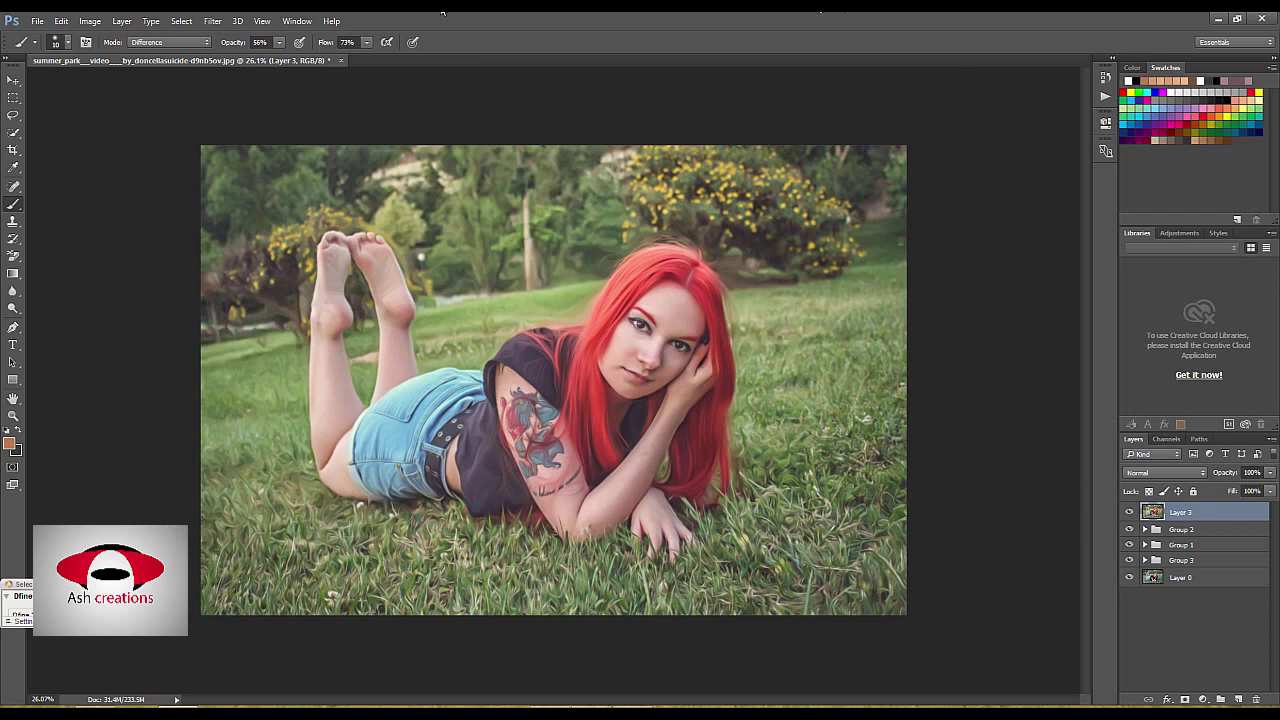